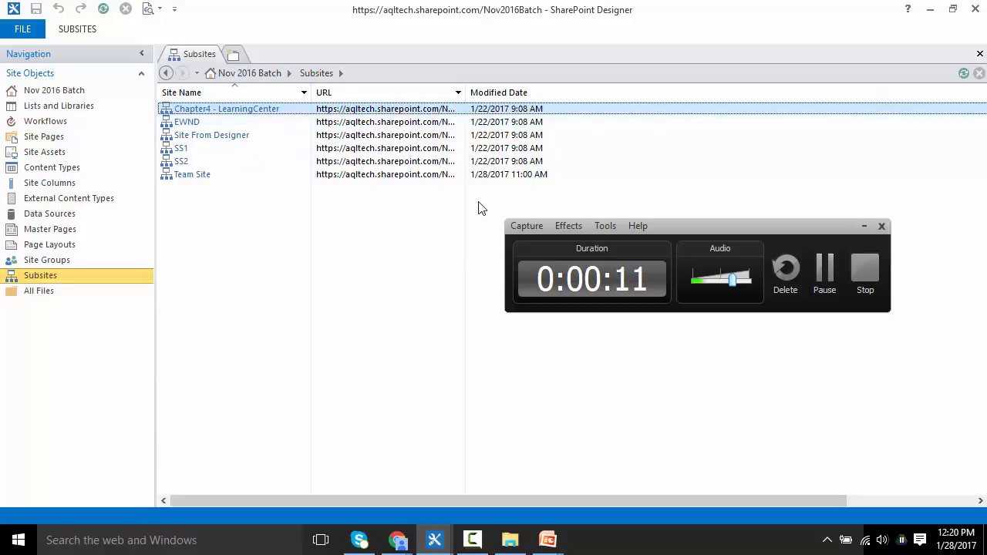
Step: Open Team Site and navigate through Lists and Libraries to the Vacation list's settings page
click(864, 226)
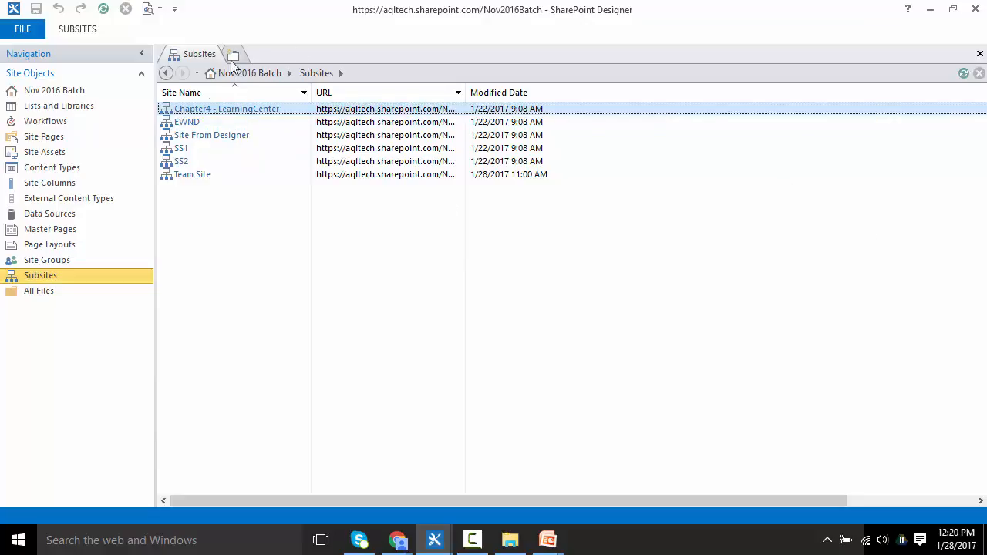
double_click(185, 176)
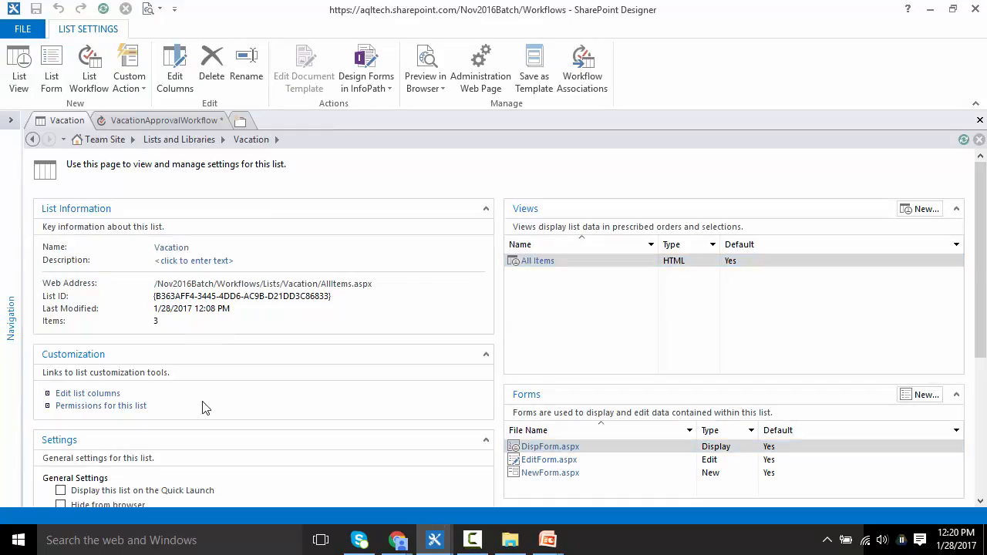
click(9, 316)
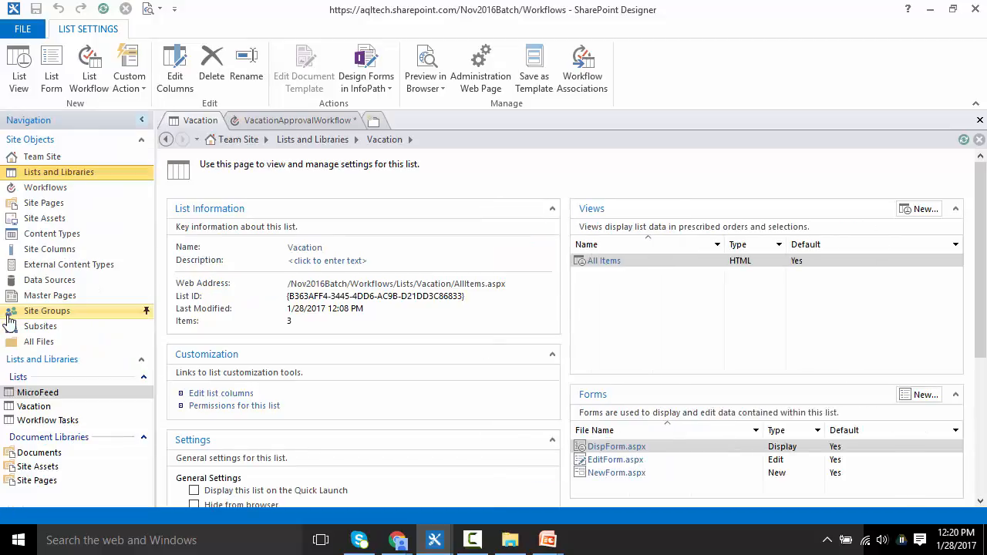
click(58, 174)
click(192, 266)
click(192, 266)
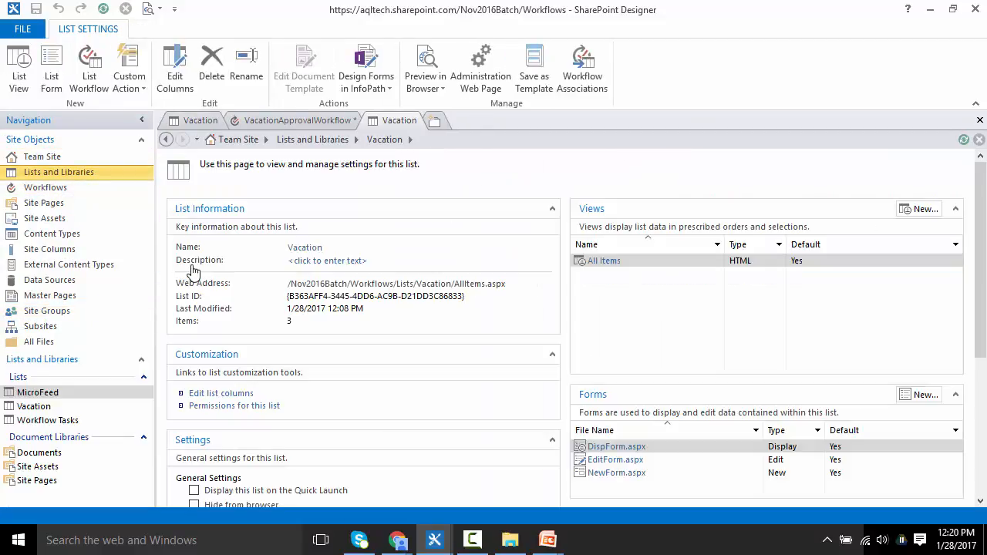
Step: Open the Vacation list's column editor
drag(984, 220, 983, 299)
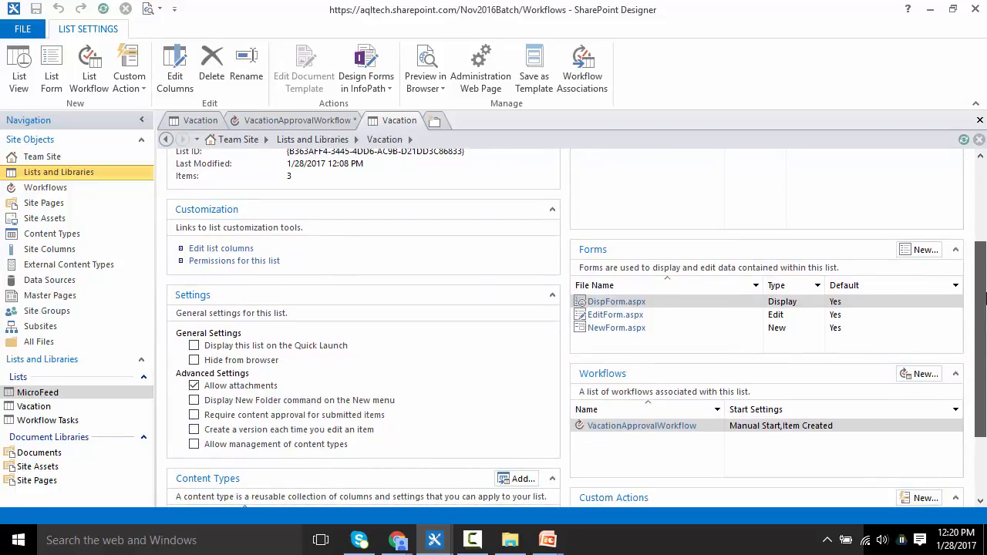
click(230, 249)
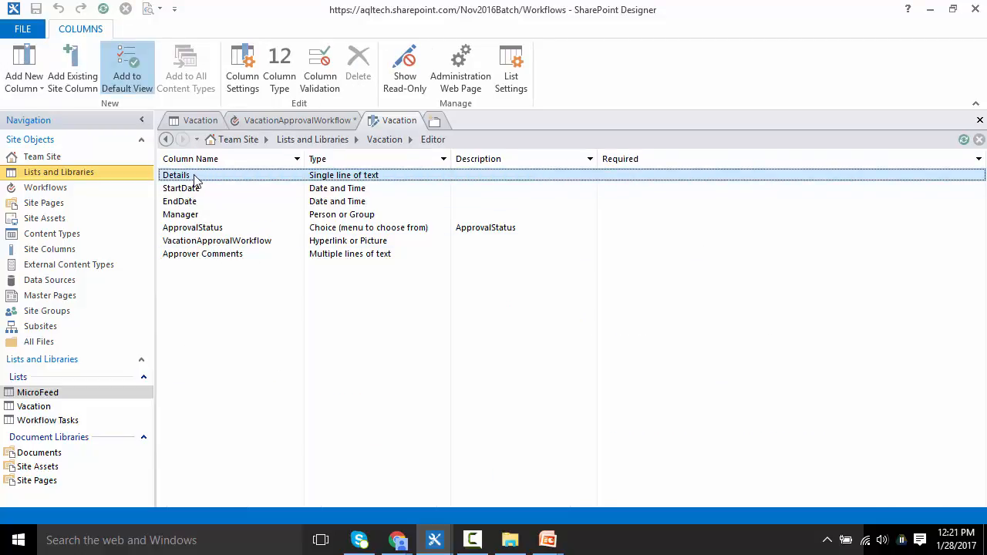
Step: Inspect the Vacation list columns and review the ApprovalStatus column's choices without saving changes
click(187, 192)
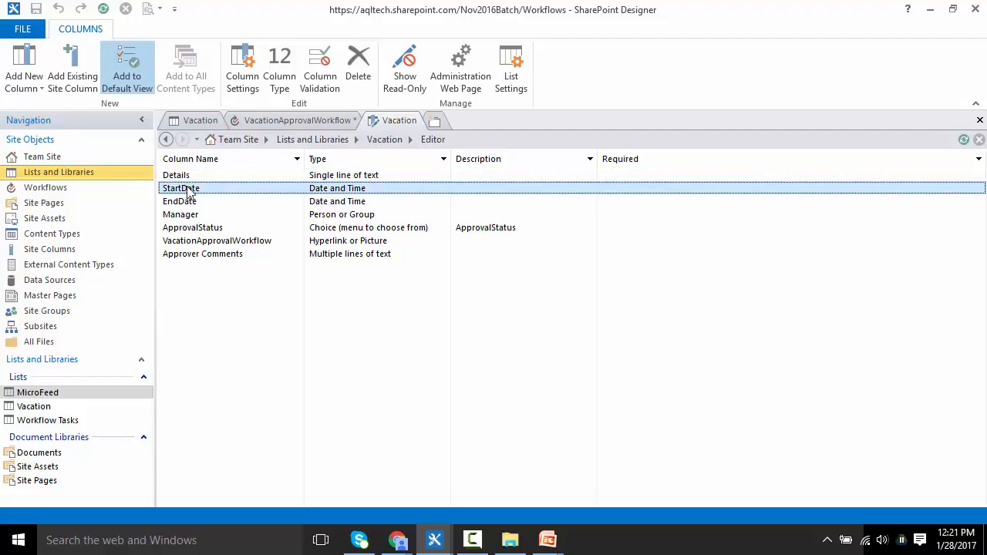
click(205, 202)
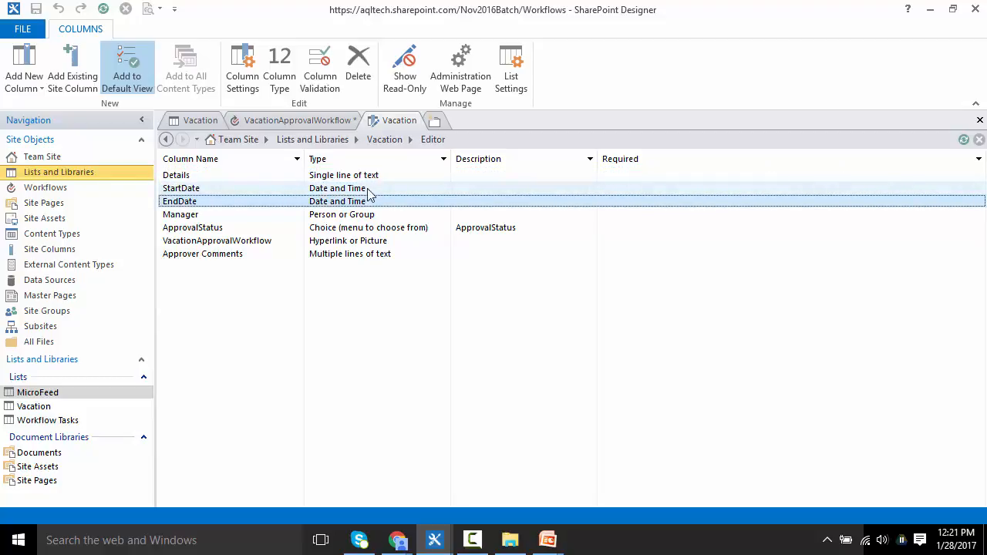
click(233, 215)
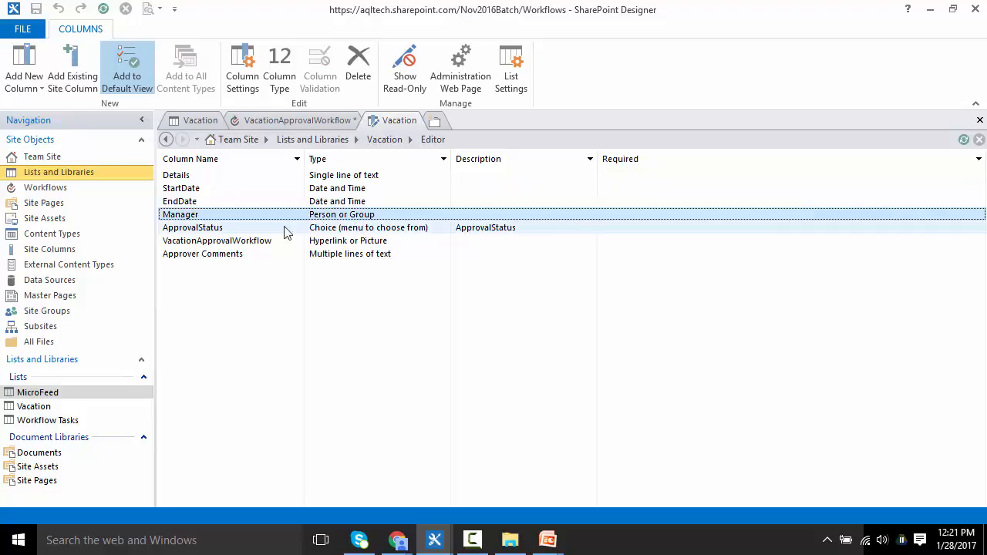
double_click(255, 228)
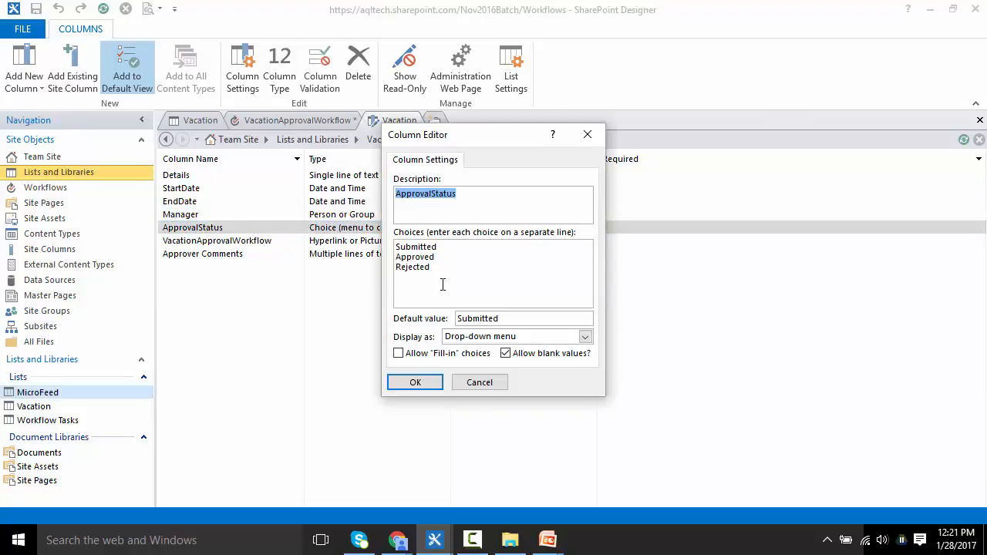
click(441, 266)
drag(440, 266, 377, 246)
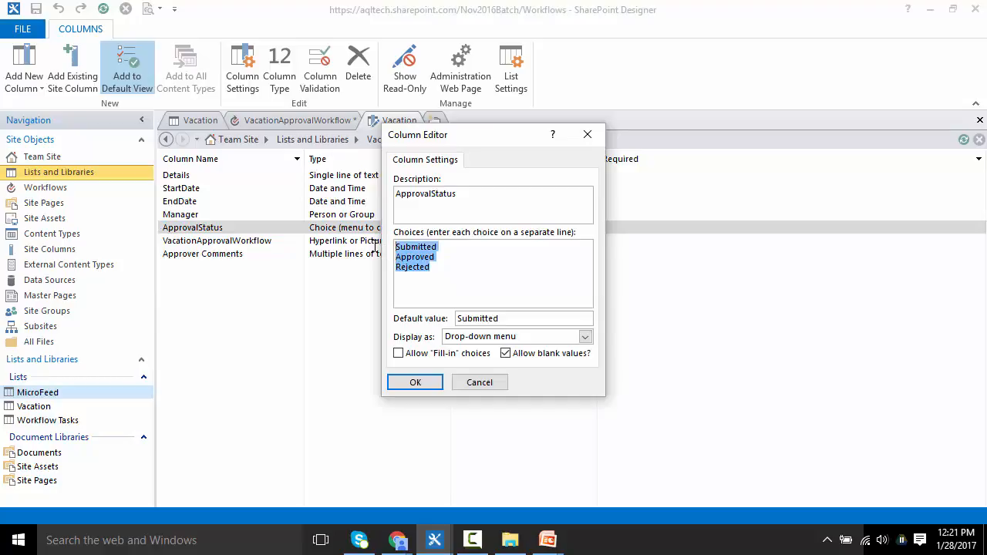
click(493, 383)
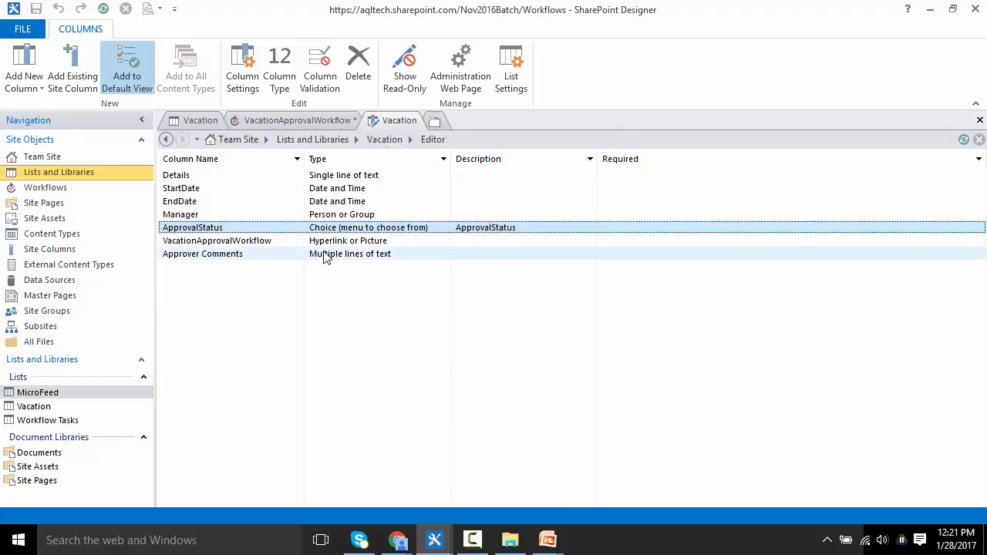
Step: Review the Approver Comments column's settings and close them unchanged
click(224, 242)
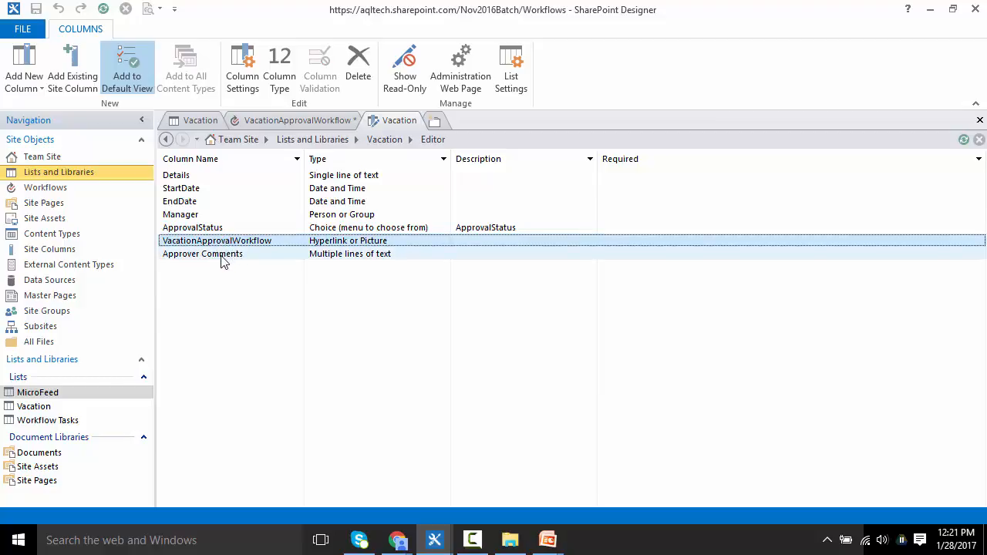
double_click(220, 257)
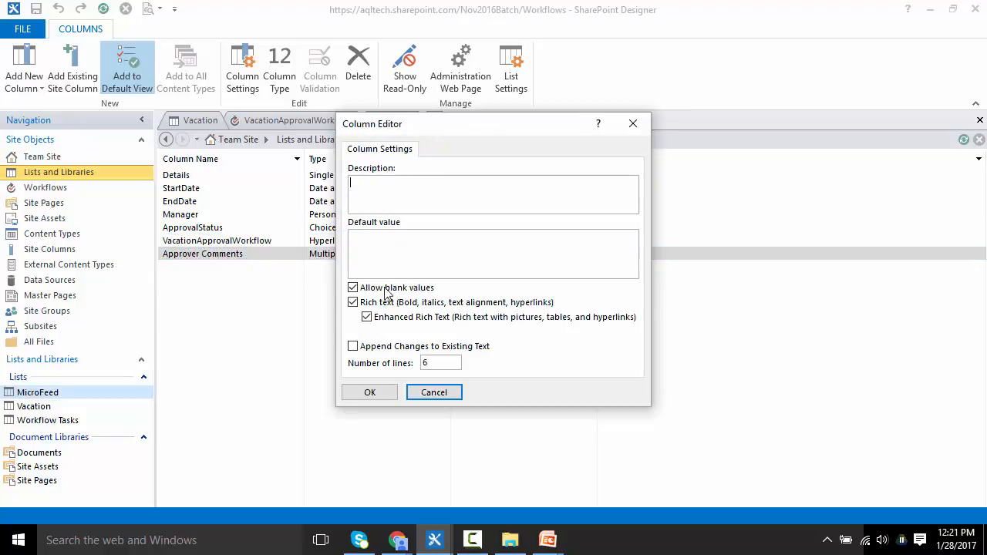
click(449, 395)
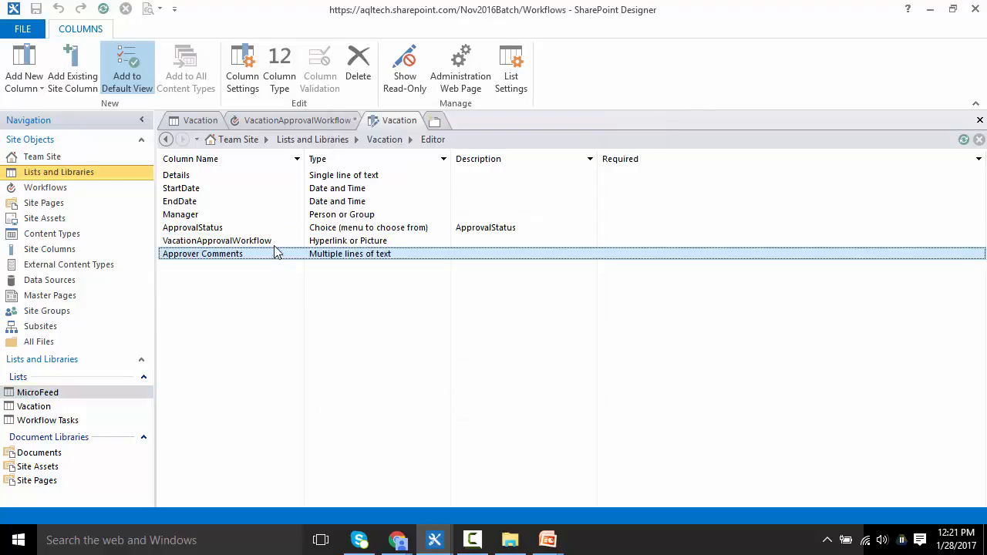
Step: Re-examine the ApprovalStatus choices and the Approver Comments column settings, cancelling both editors
click(254, 228)
click(232, 258)
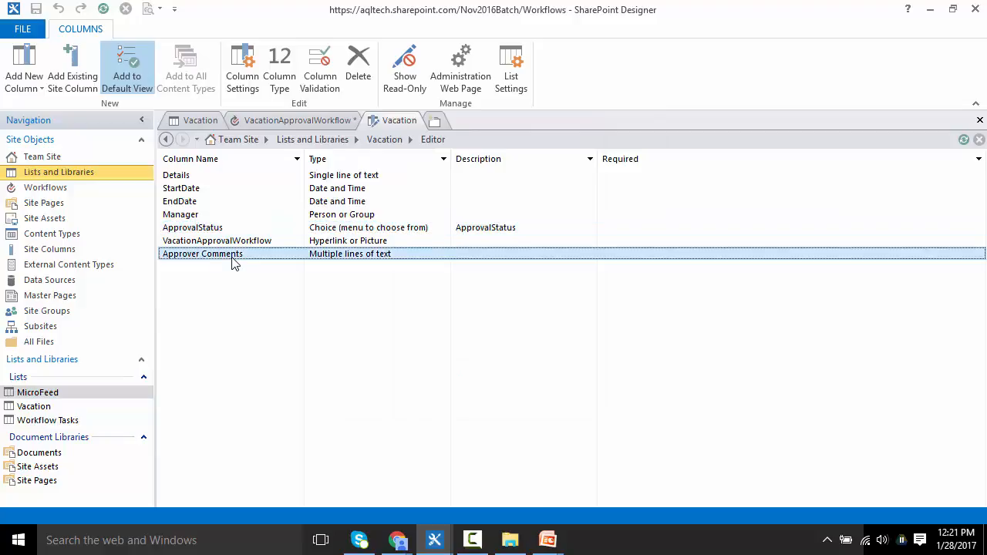
click(216, 229)
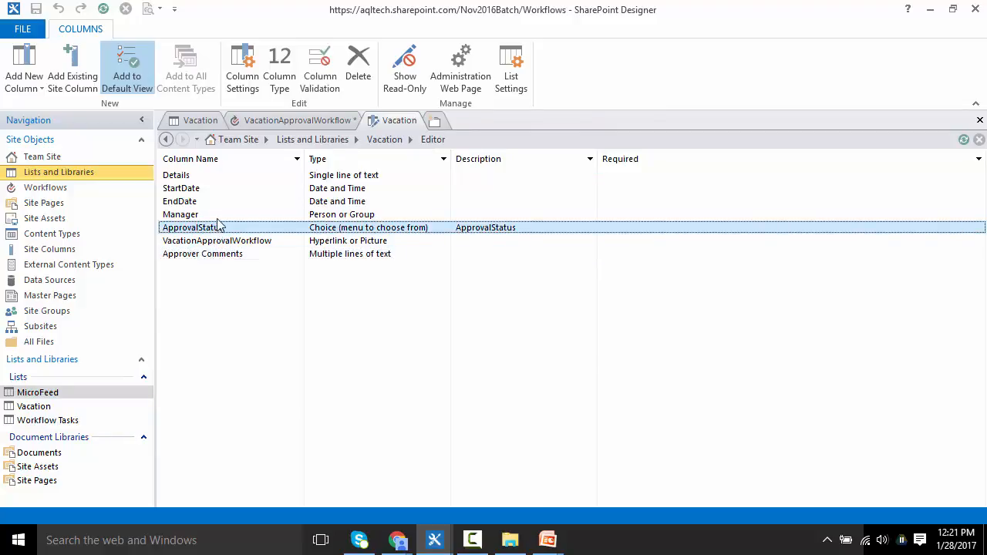
click(303, 256)
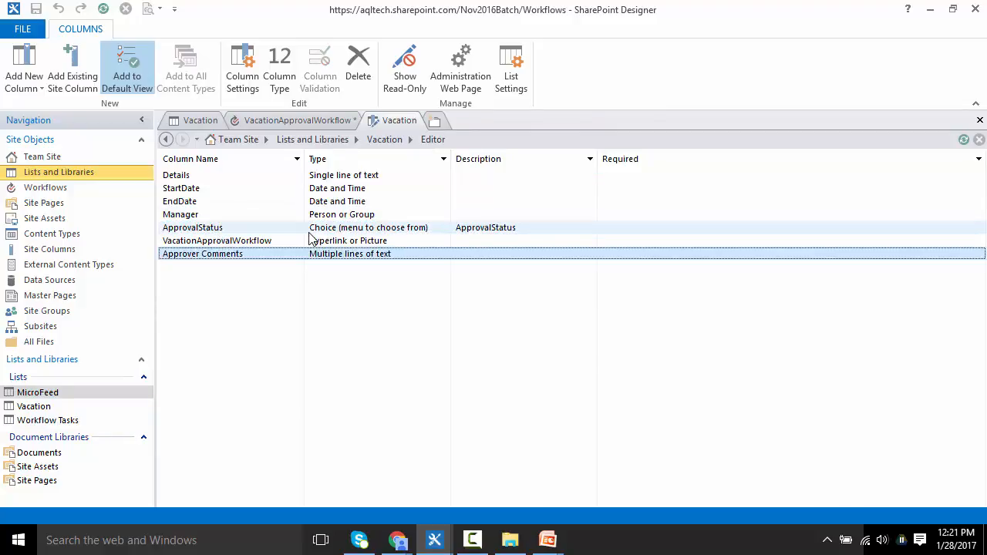
double_click(310, 232)
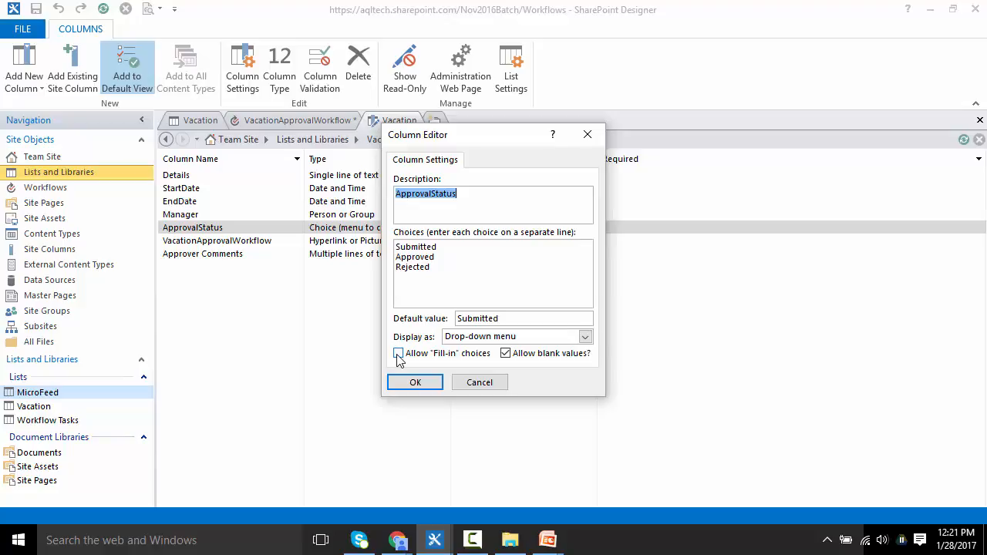
drag(432, 267, 393, 270)
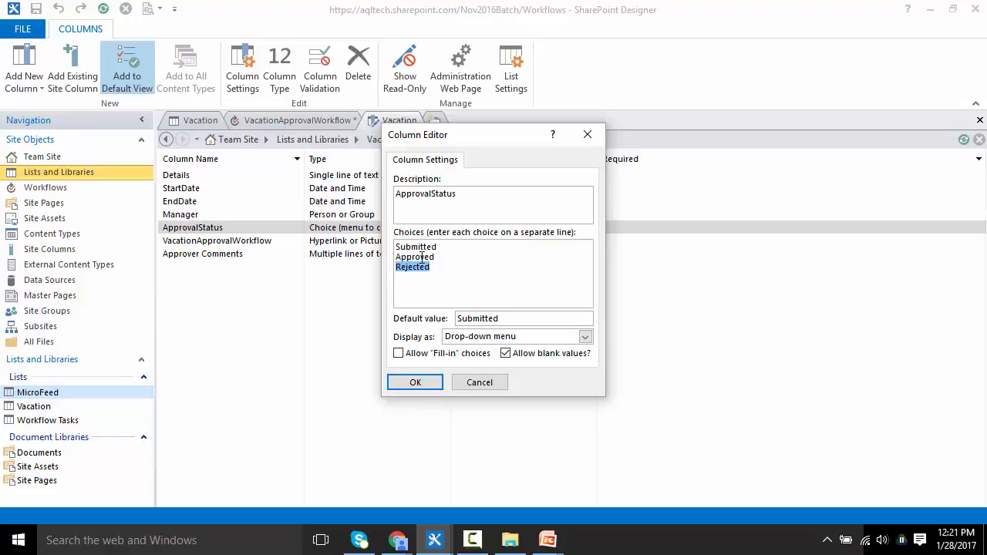
double_click(422, 258)
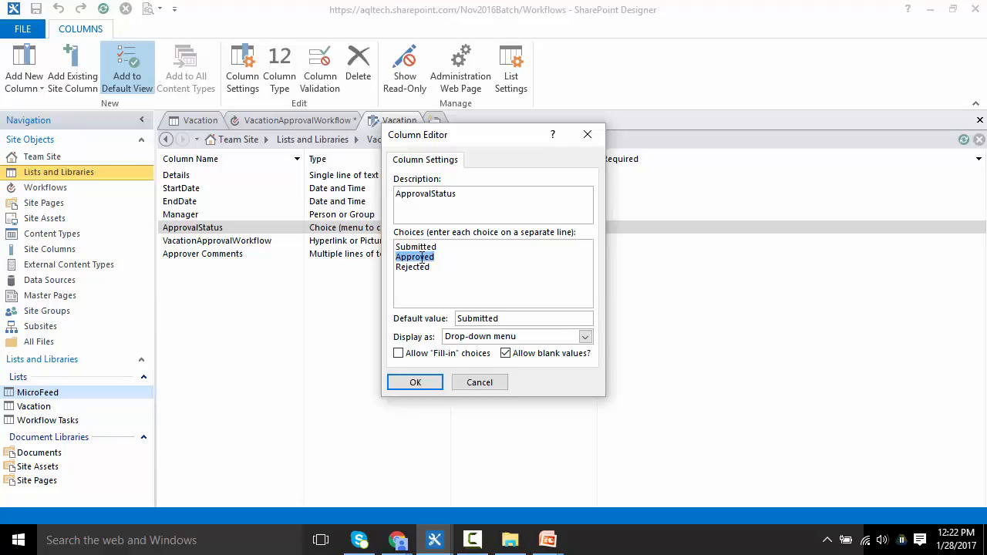
click(479, 383)
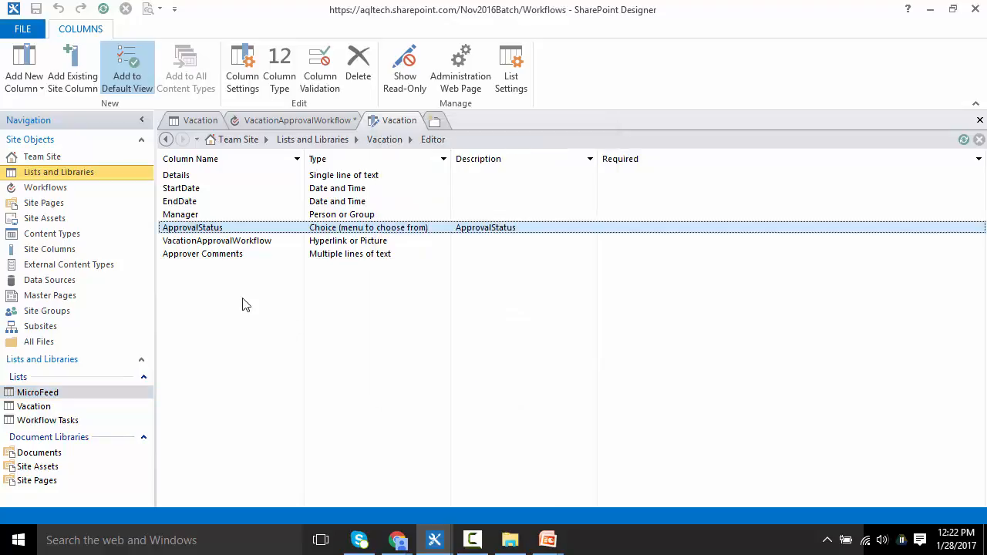
double_click(204, 259)
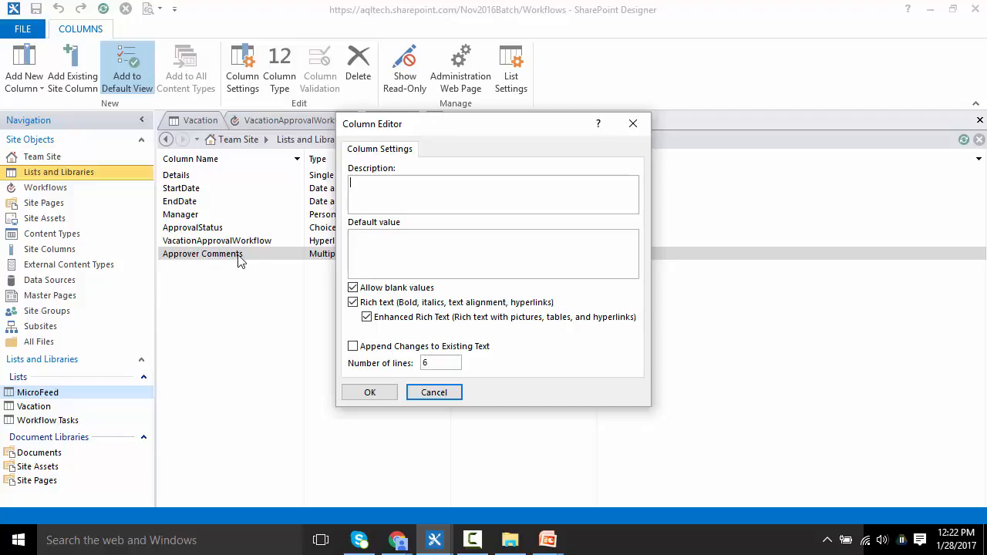
click(432, 392)
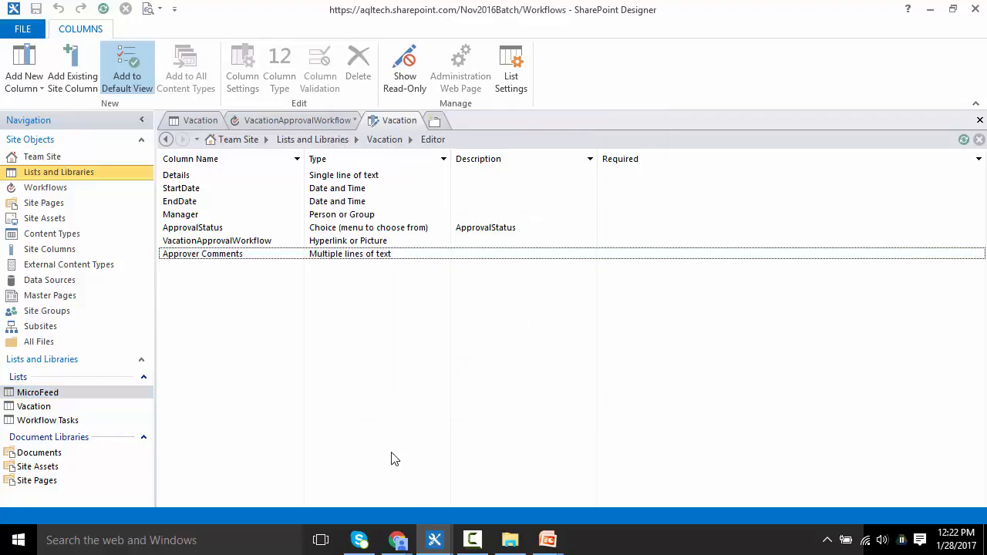
Step: Switch to Chrome and open the Landing Site tab showing the workflow assignment document
mouse_move(398, 543)
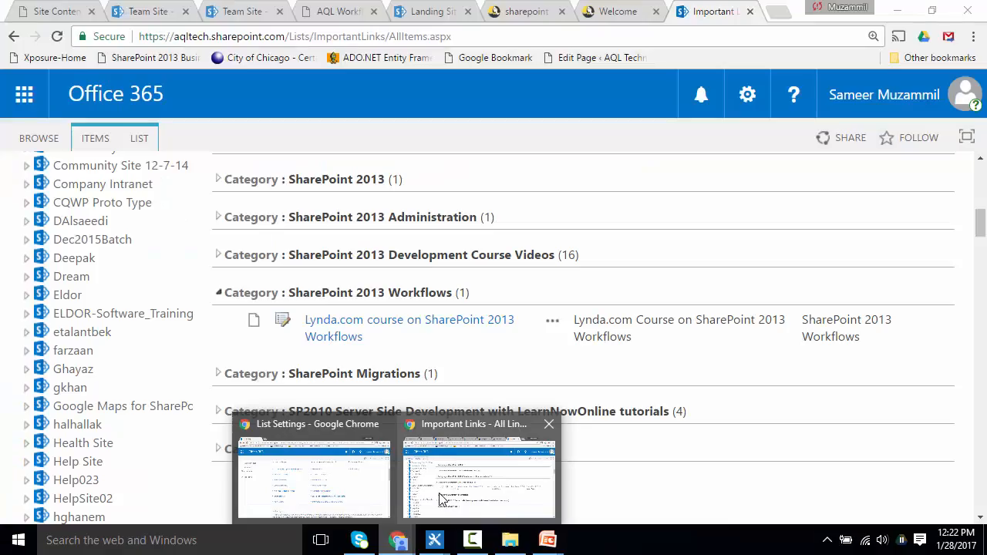
click(442, 500)
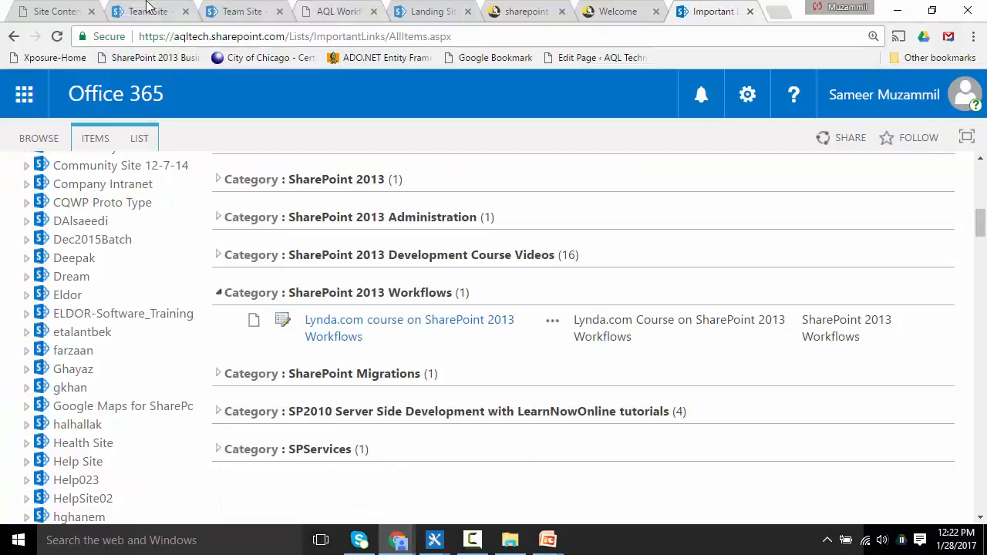
click(91, 17)
click(42, 15)
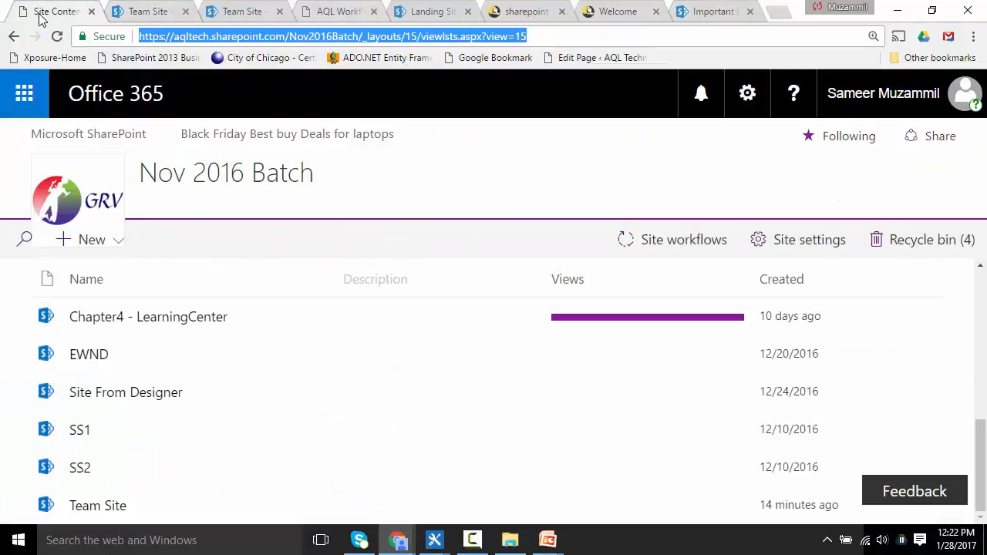
click(518, 11)
click(429, 16)
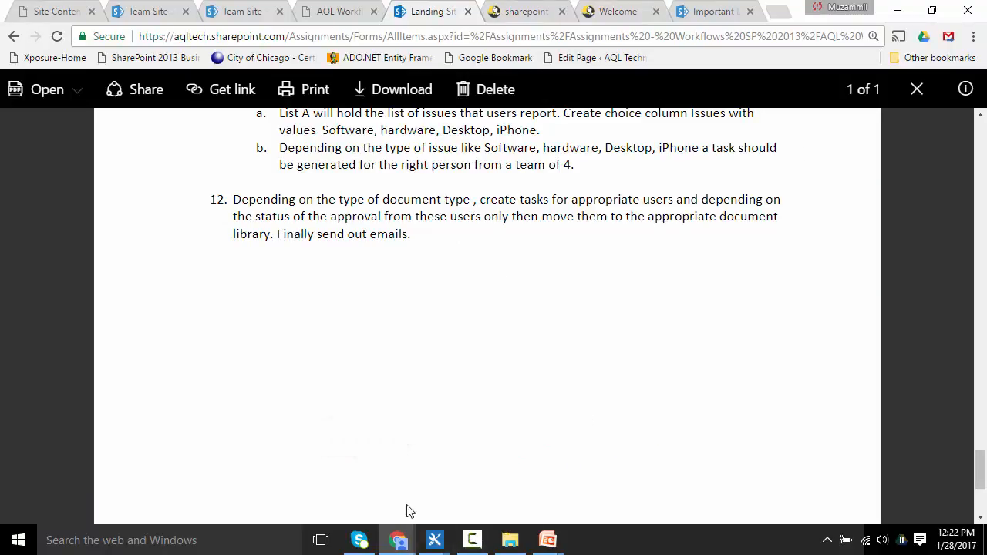
Step: Page through the assignment document to read the Vacation Approval System requirements
click(365, 493)
click(365, 494)
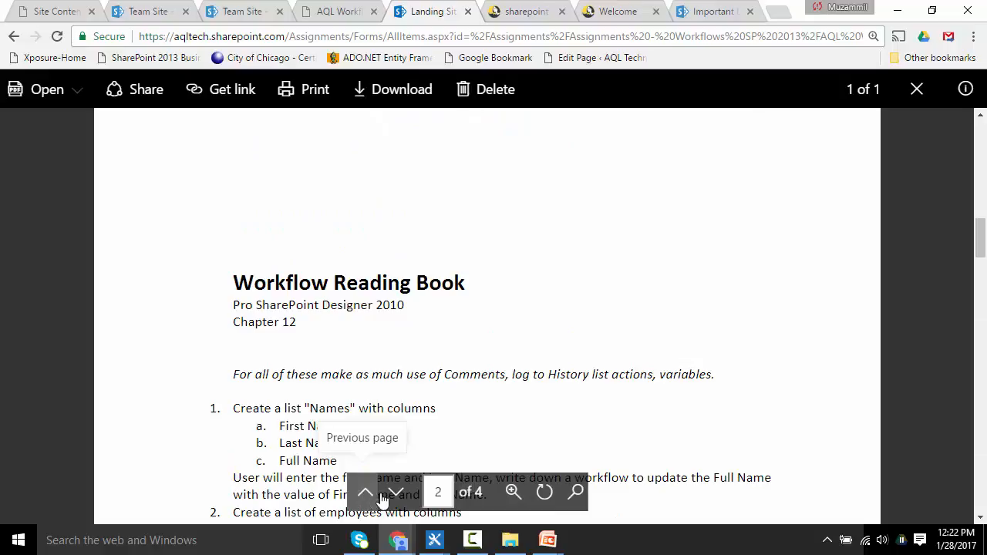
click(394, 494)
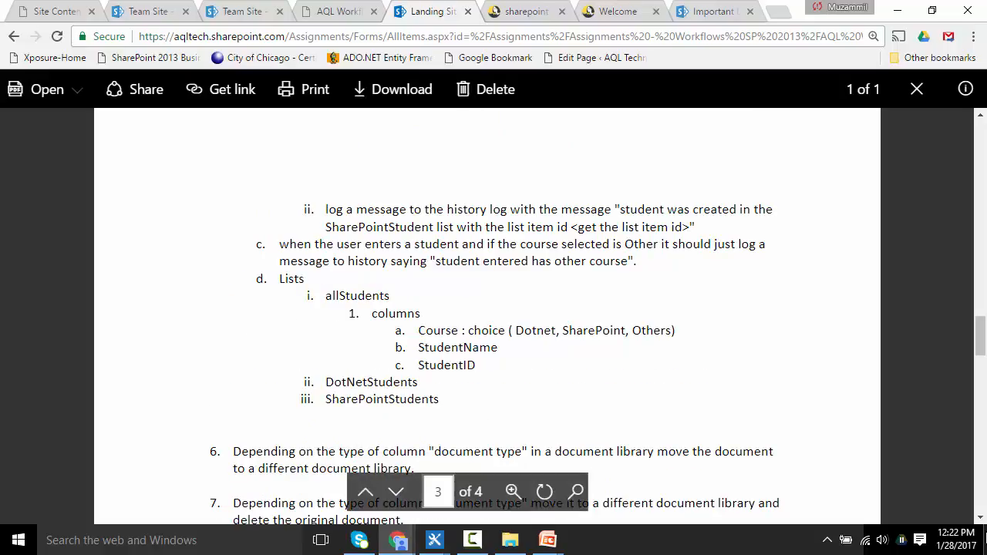
scroll(981, 520, down, 4)
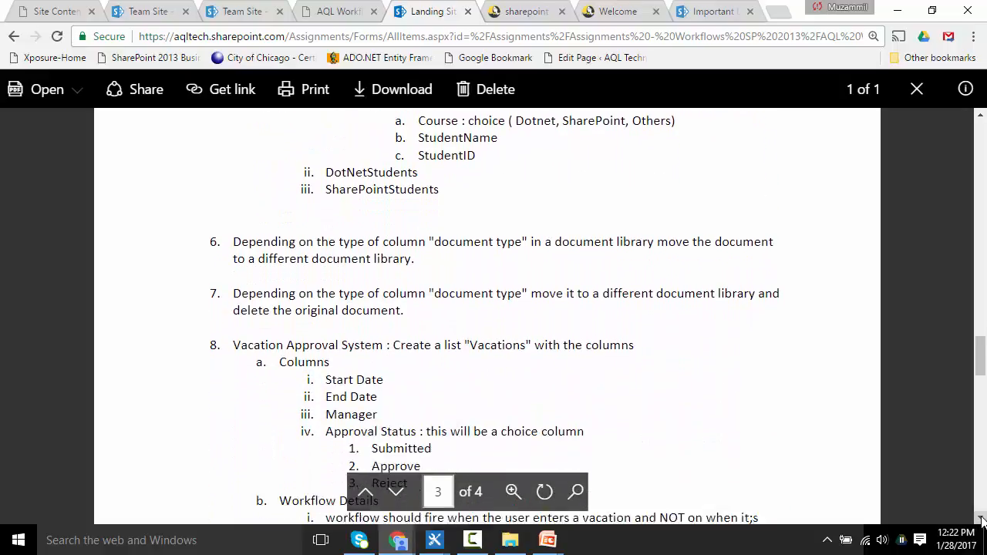
scroll(981, 521, down, 2)
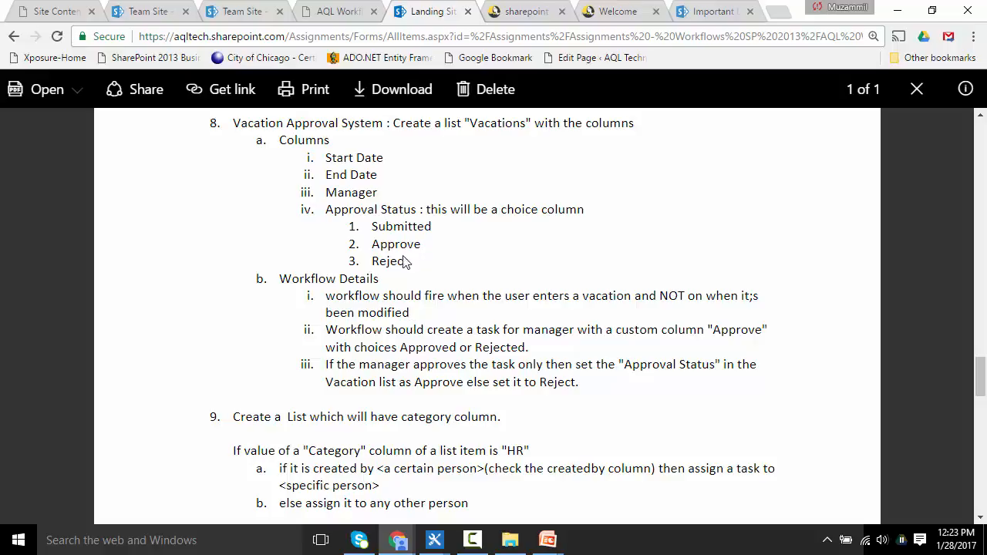
Step: Return to SharePoint Designer and view the workflows associated with the Vacation list
mouse_move(437, 540)
click(509, 475)
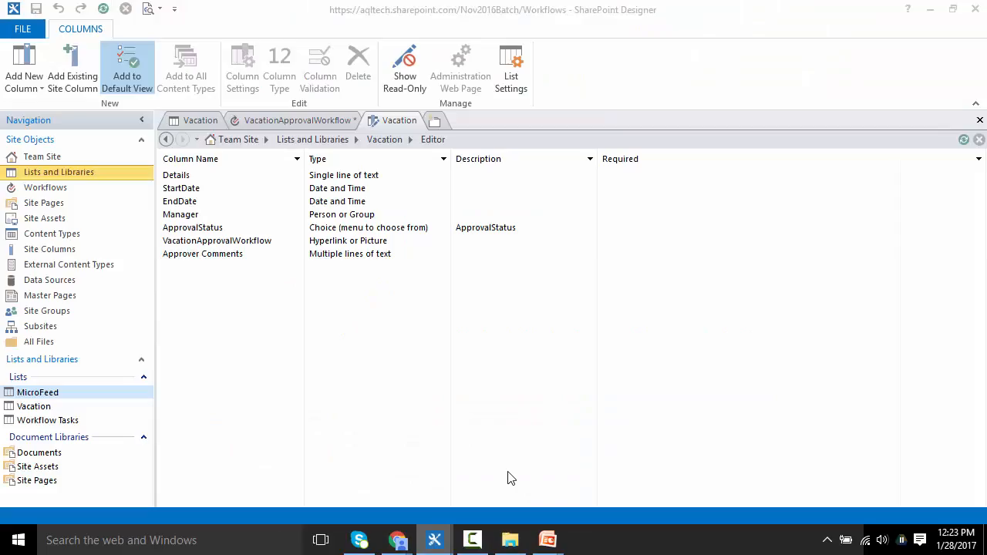
click(395, 139)
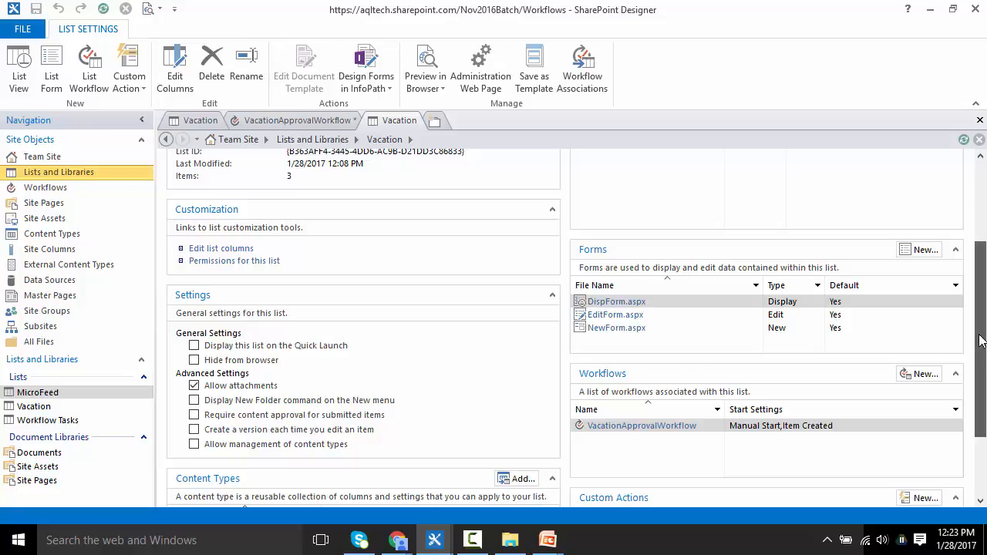
drag(981, 342, 981, 396)
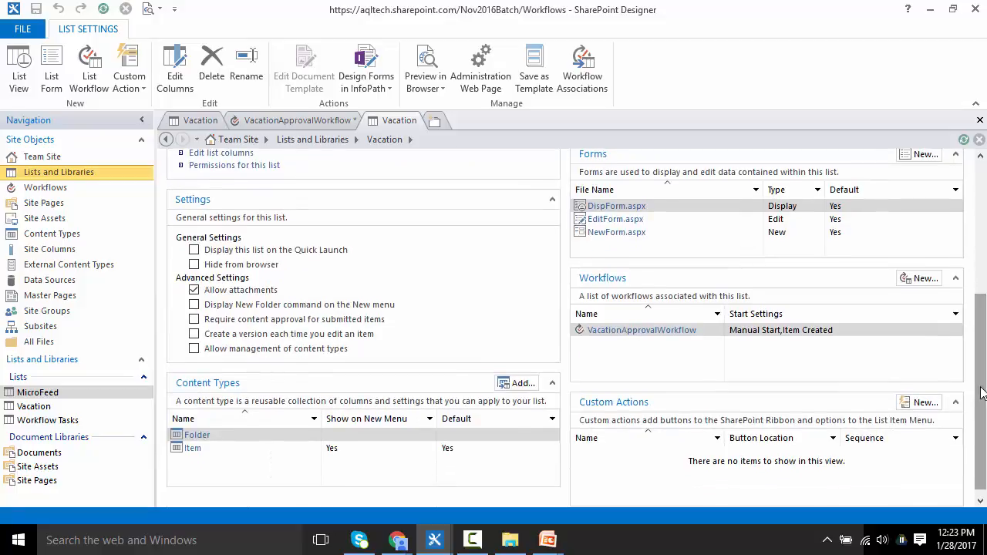
Step: Check the Vacation list's columns and return to the list settings page
click(636, 332)
click(638, 331)
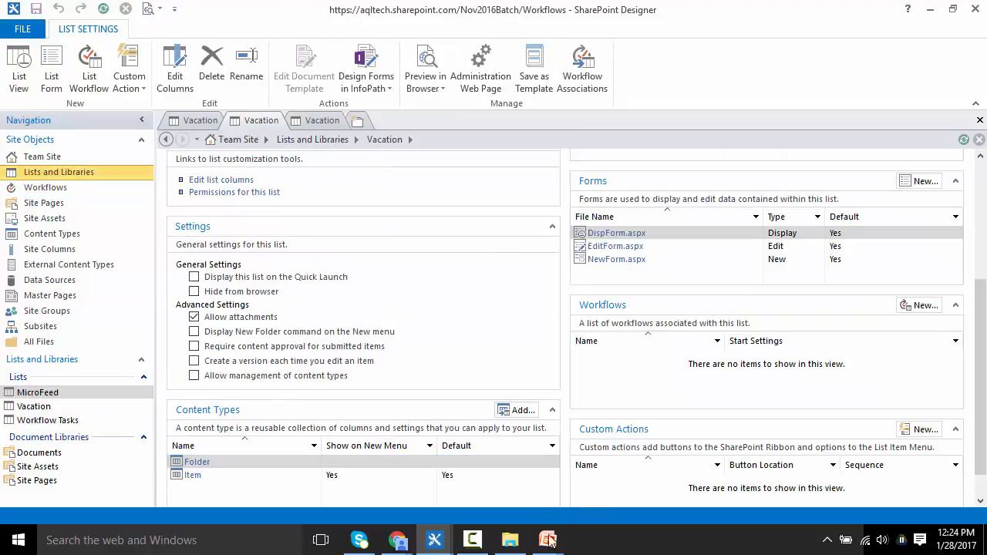
click(472, 540)
click(472, 540)
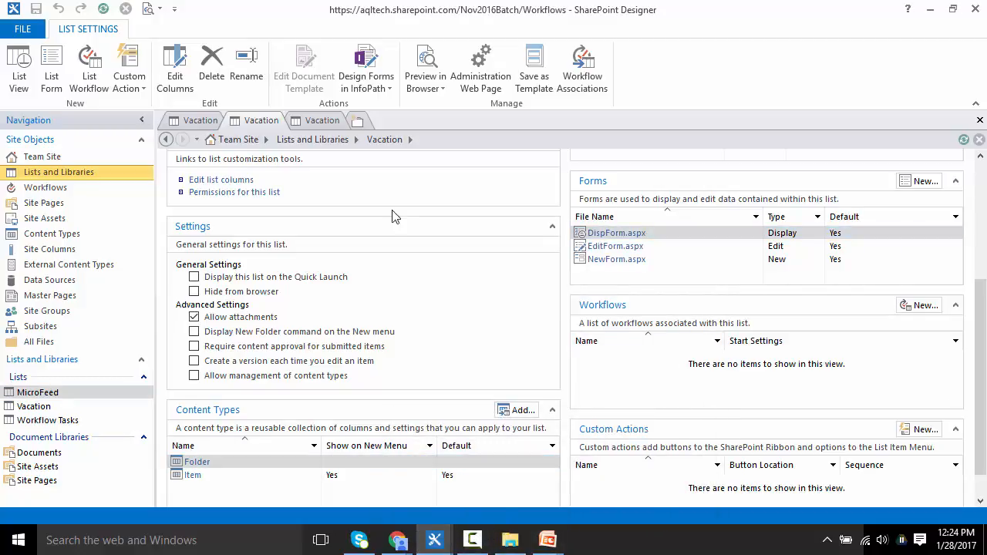
click(242, 182)
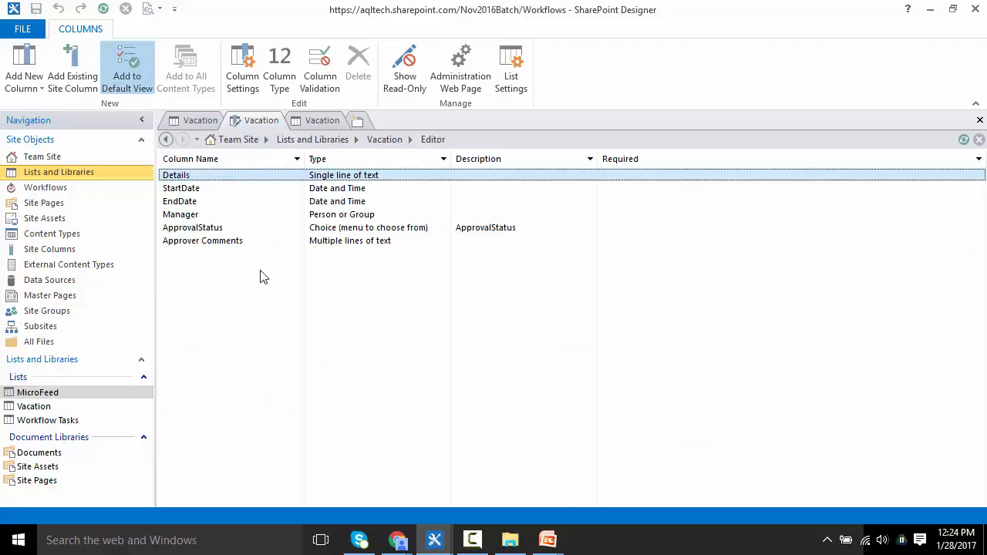
click(385, 139)
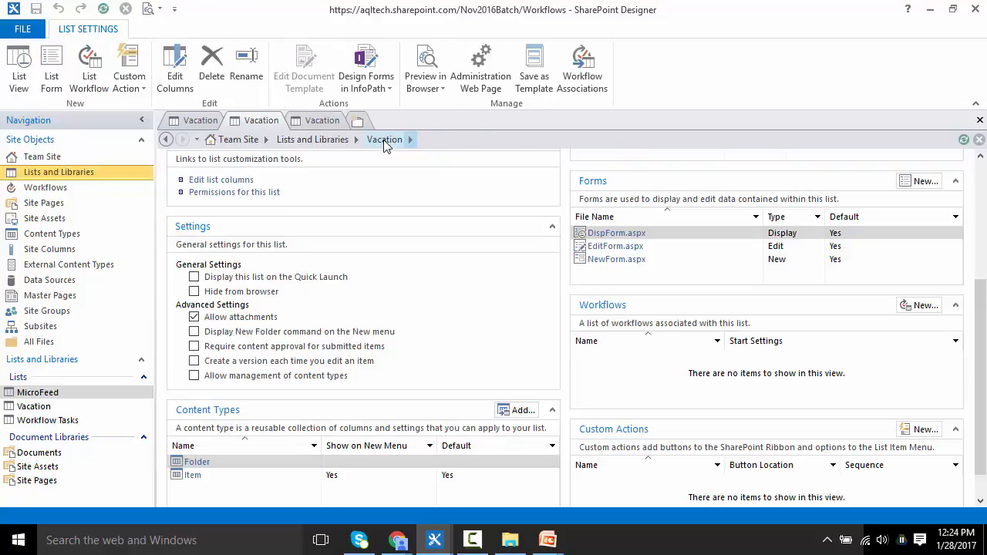
Step: Create a new SharePoint 2013 list workflow for the Vacation list named VacationApproval
click(922, 306)
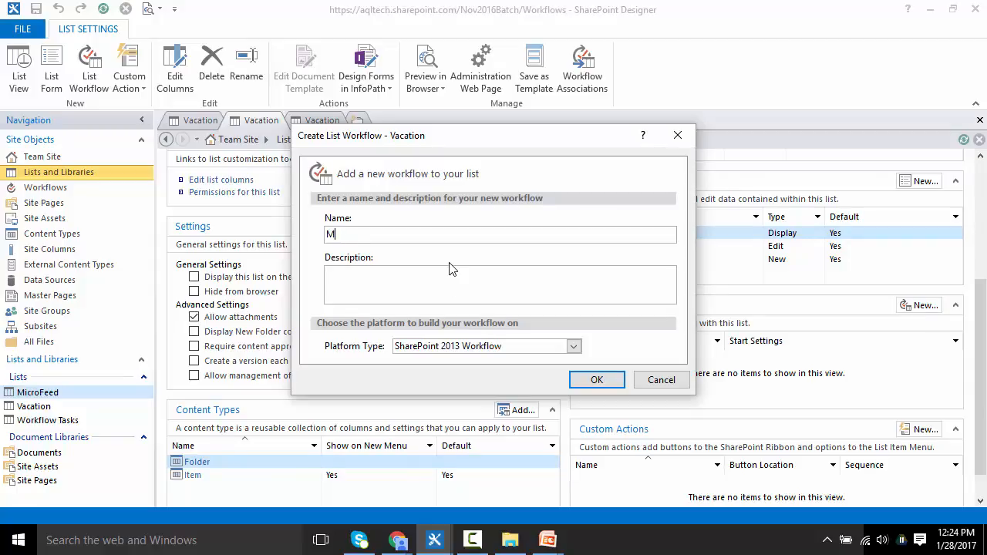
text(VacationApproval)
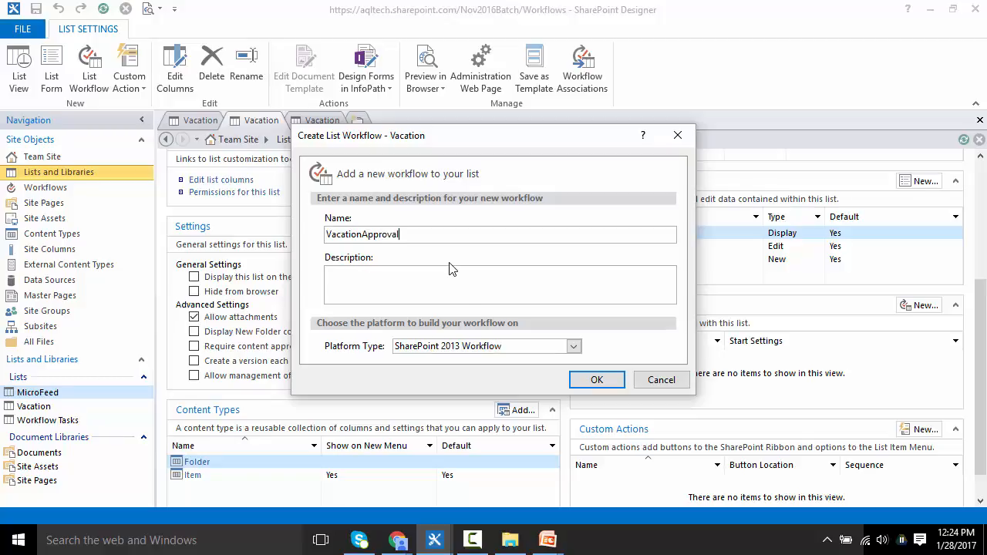
click(606, 380)
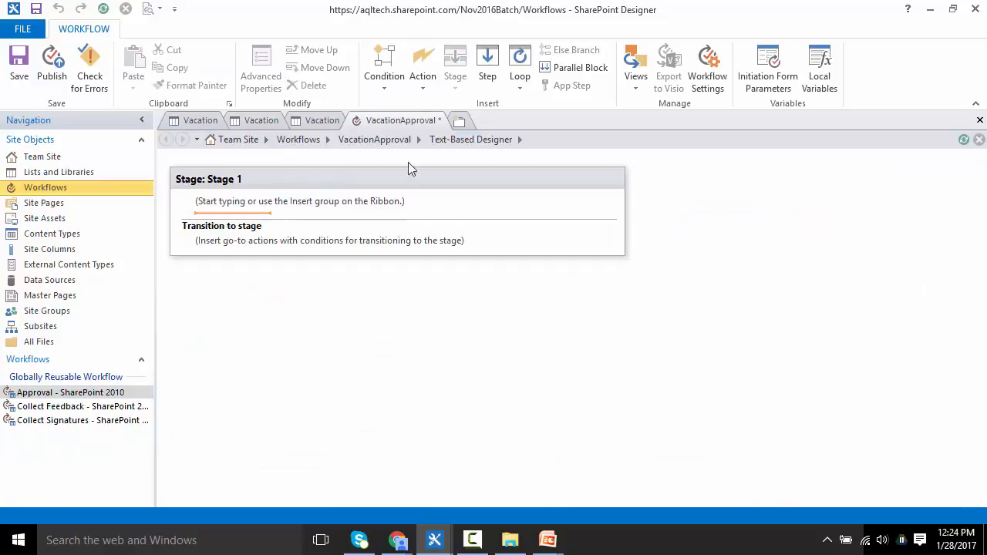
Step: Add a second stage and rename the two stages InProgress and Completed
click(258, 395)
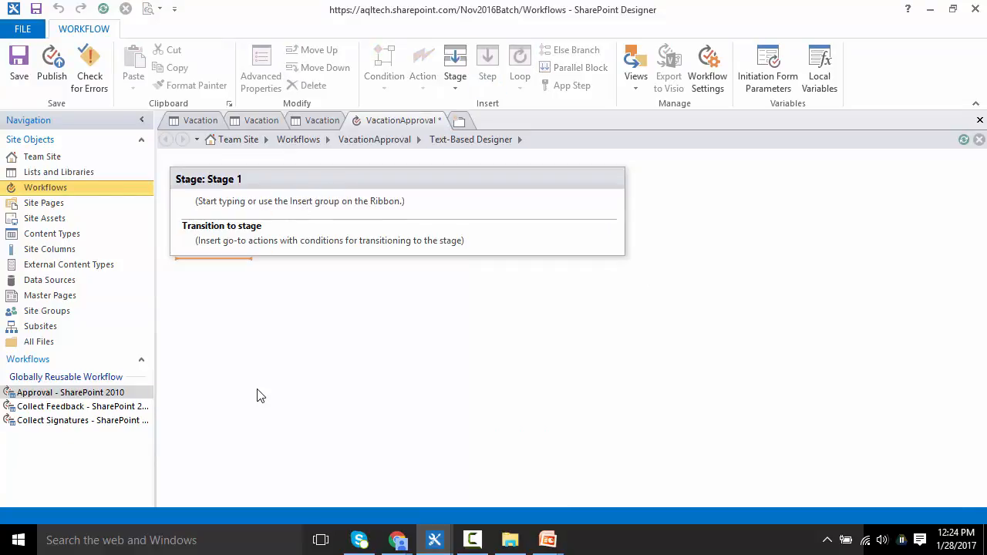
click(455, 77)
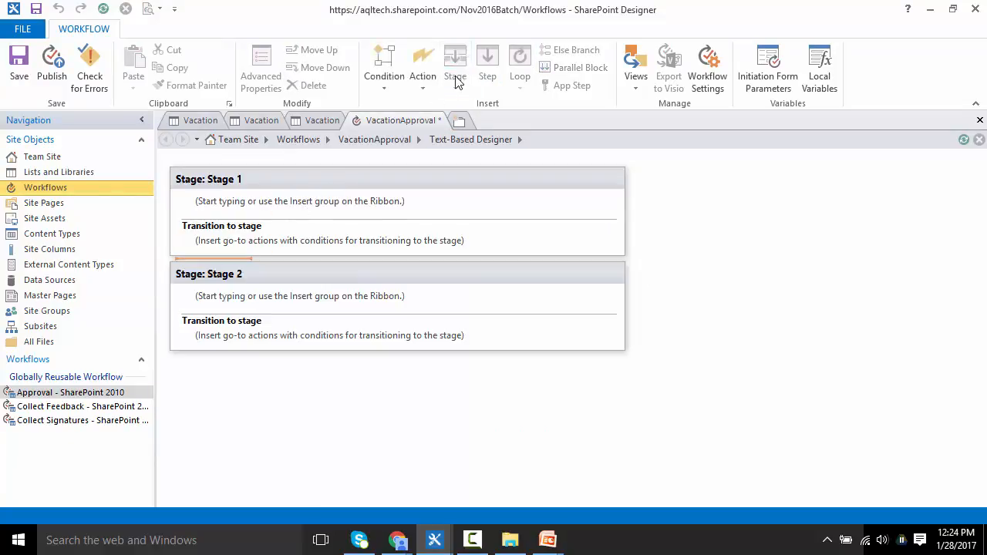
click(248, 178)
text(InProgress)
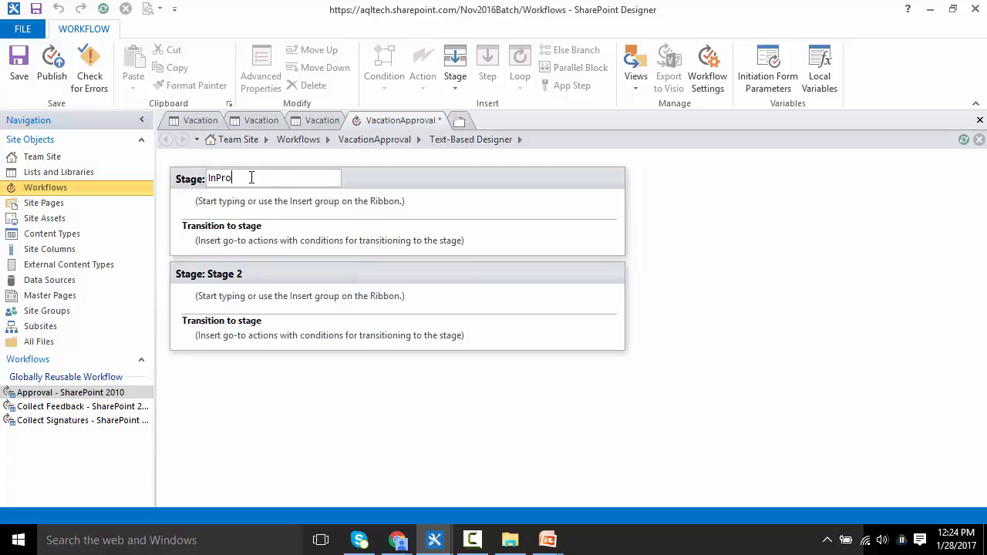
click(231, 274)
text(Completed)
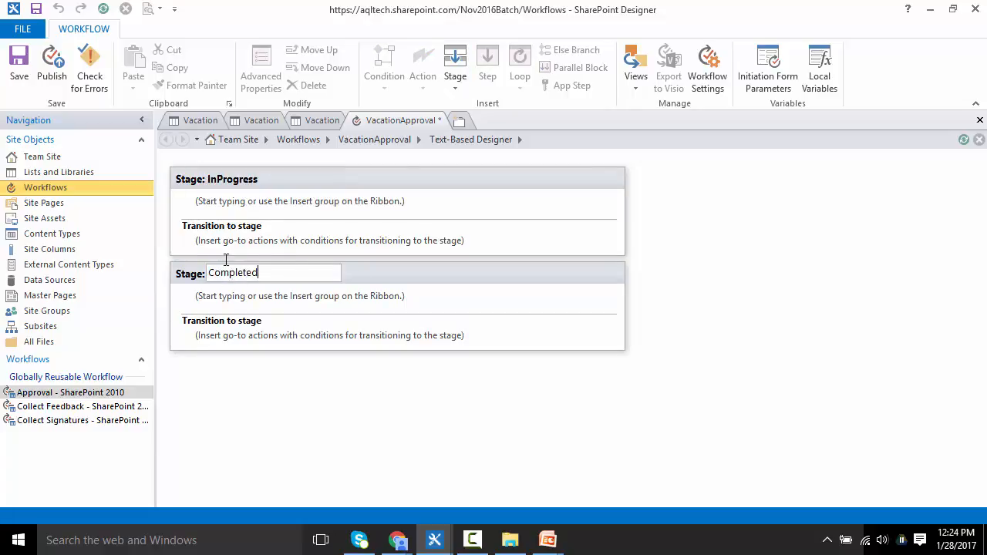
click(243, 205)
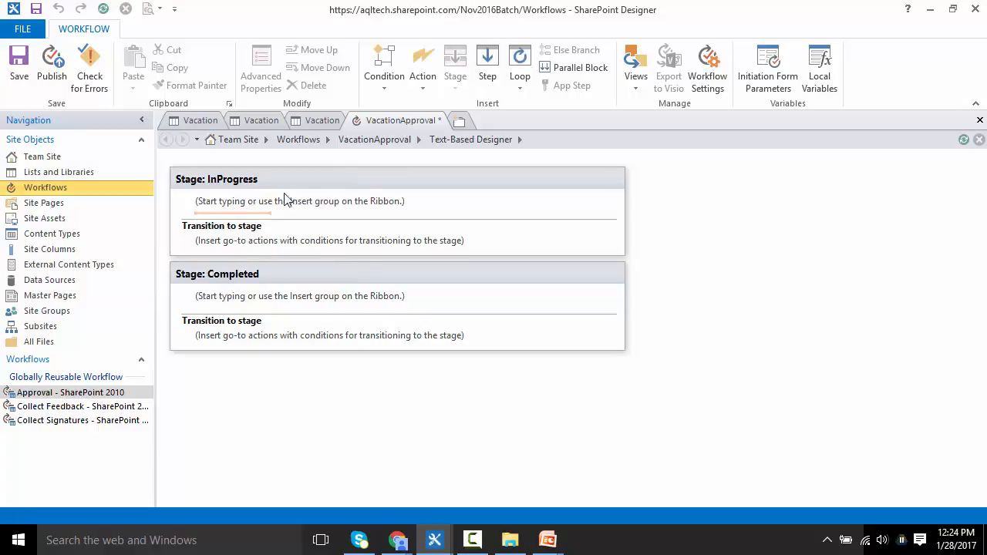
Step: Insert an Assign a task action into the InProgress stage
click(419, 85)
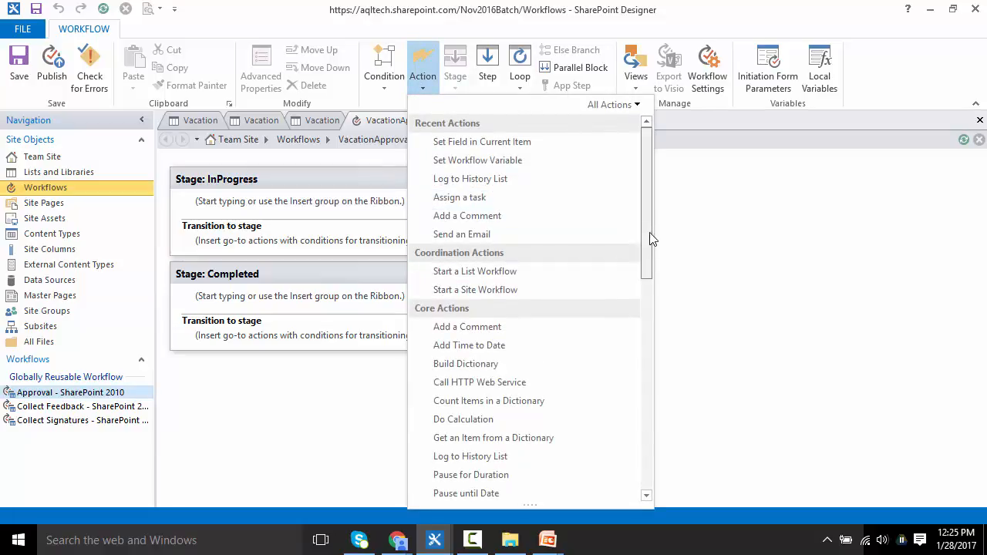
drag(650, 239, 648, 412)
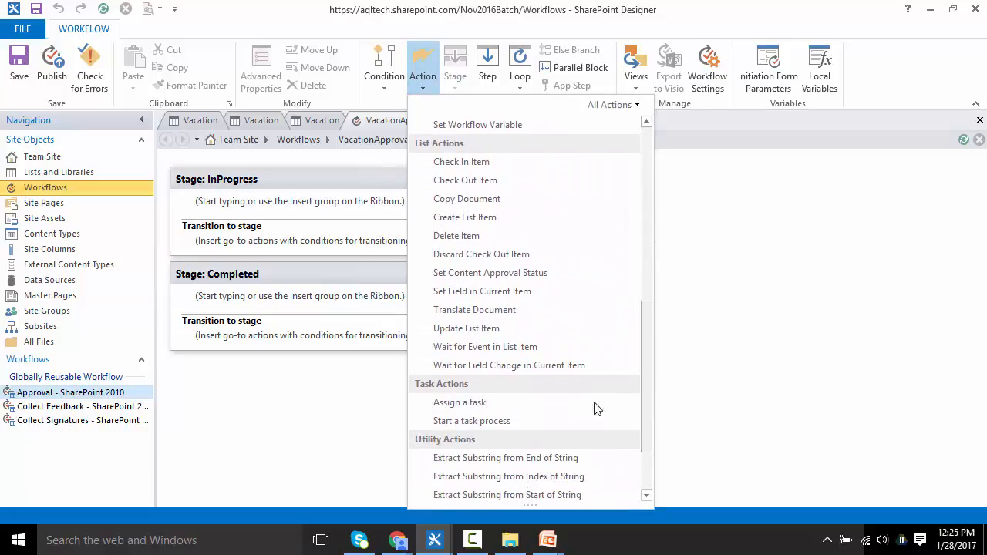
click(596, 405)
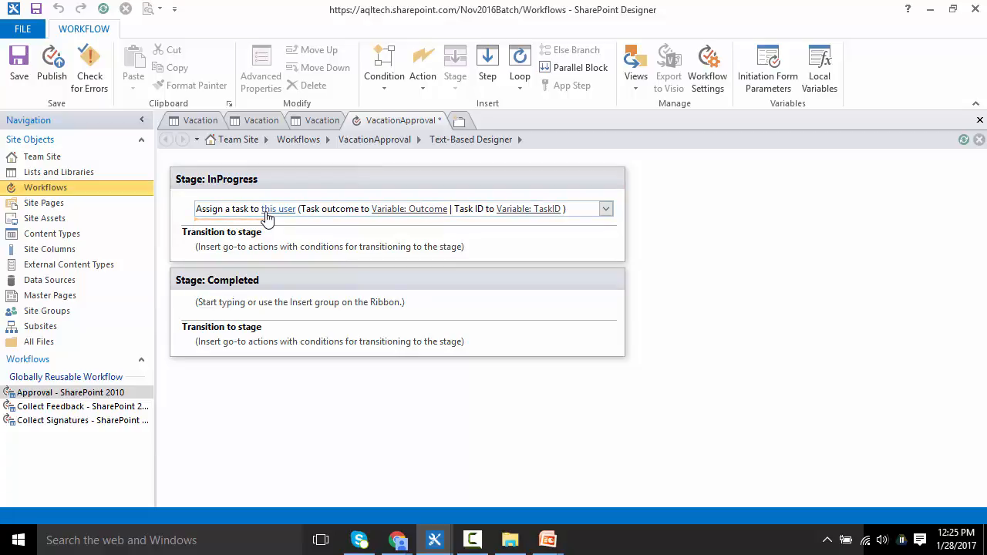
Step: Set the task participant to a workflow lookup of the current item's Manager, returned as Display Name
click(267, 219)
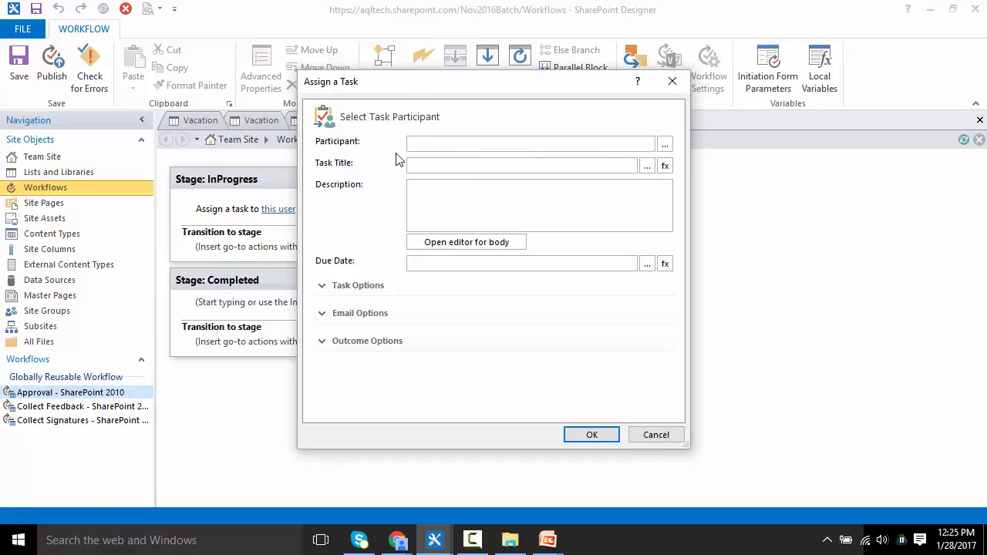
click(667, 147)
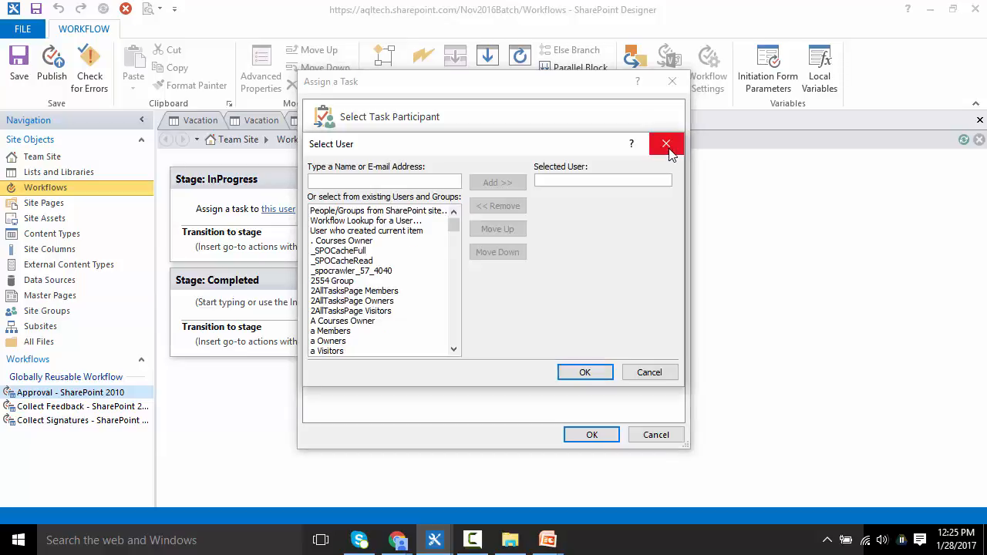
click(332, 221)
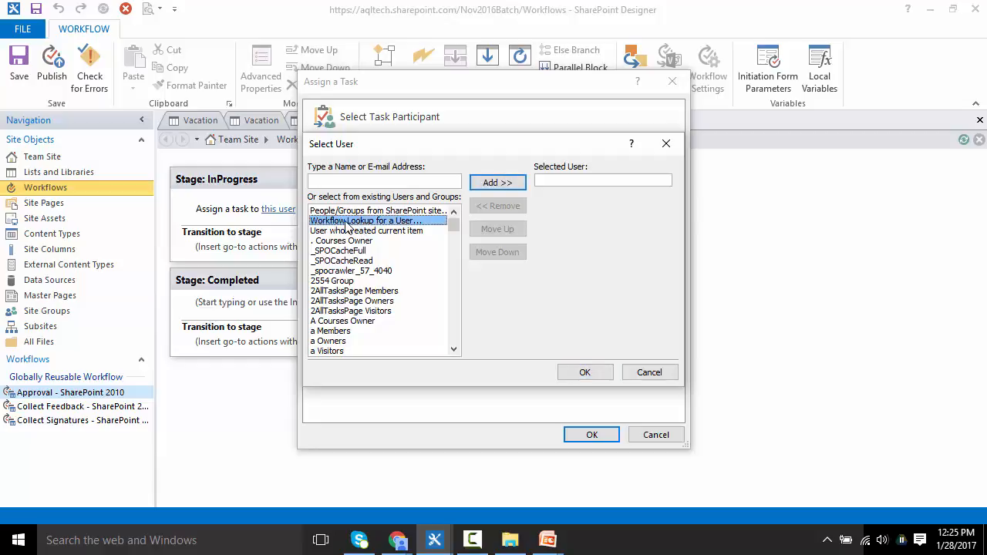
double_click(347, 221)
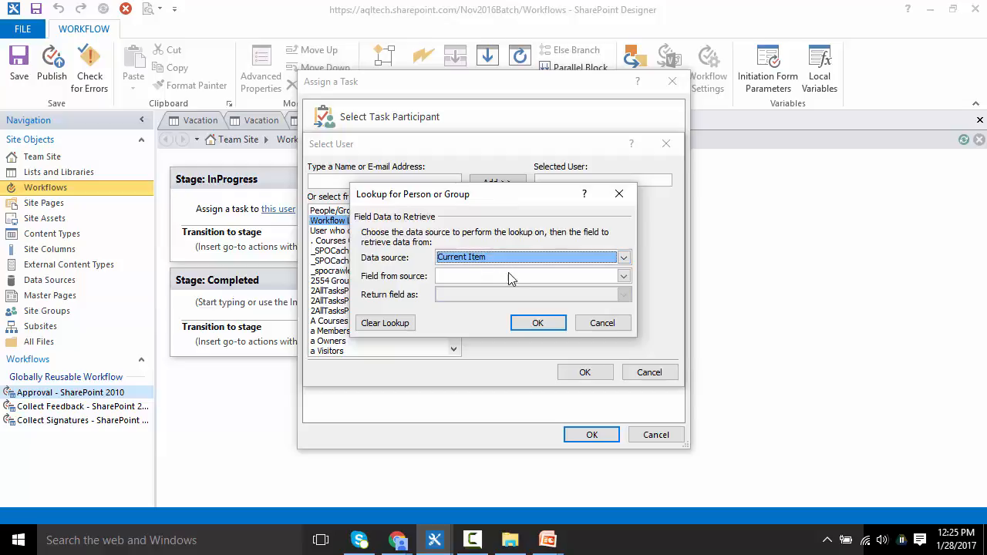
click(458, 276)
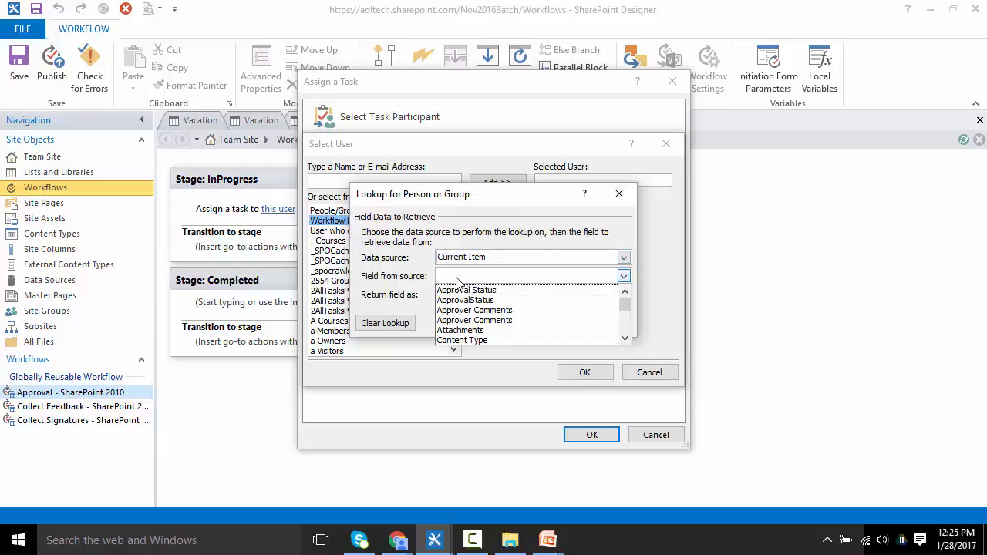
click(458, 279)
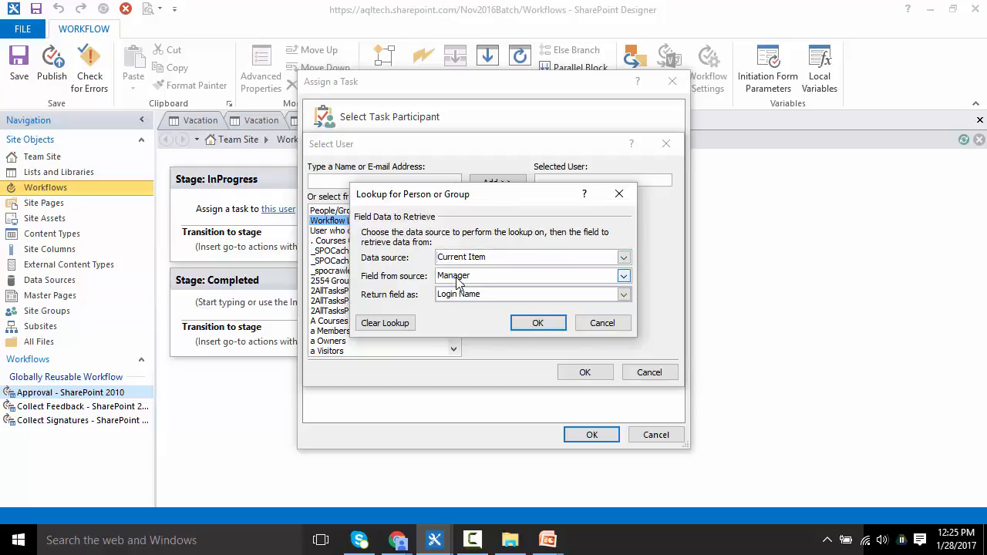
click(624, 295)
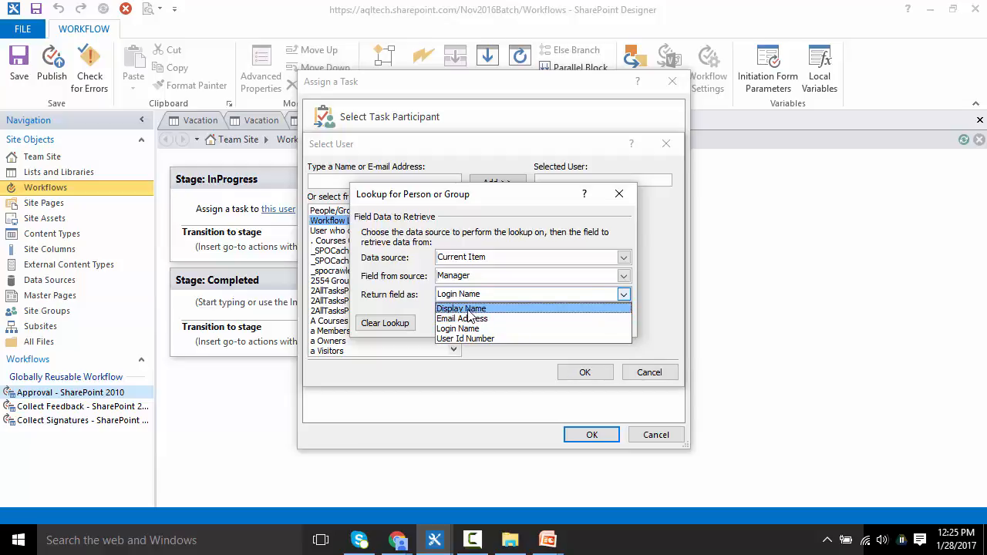
click(469, 310)
click(537, 325)
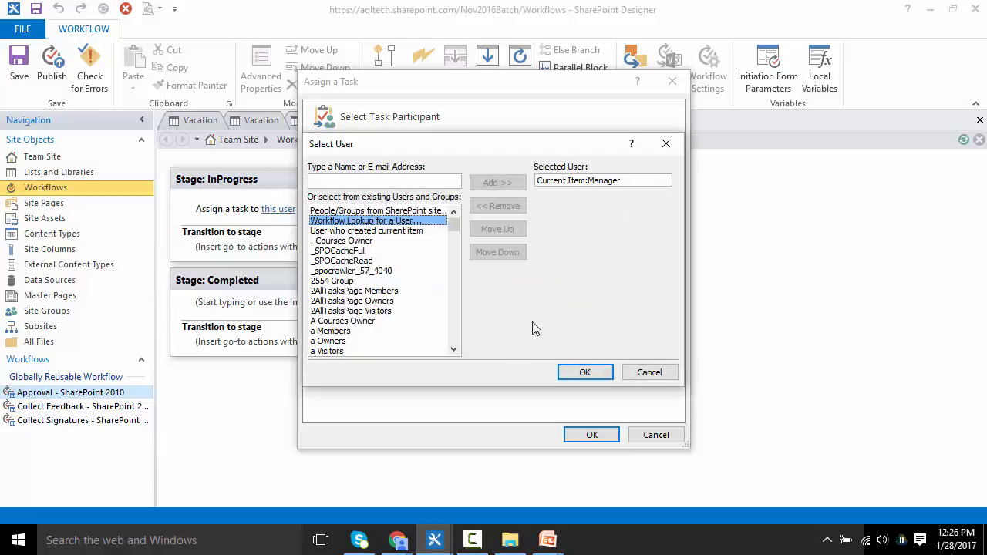
click(570, 370)
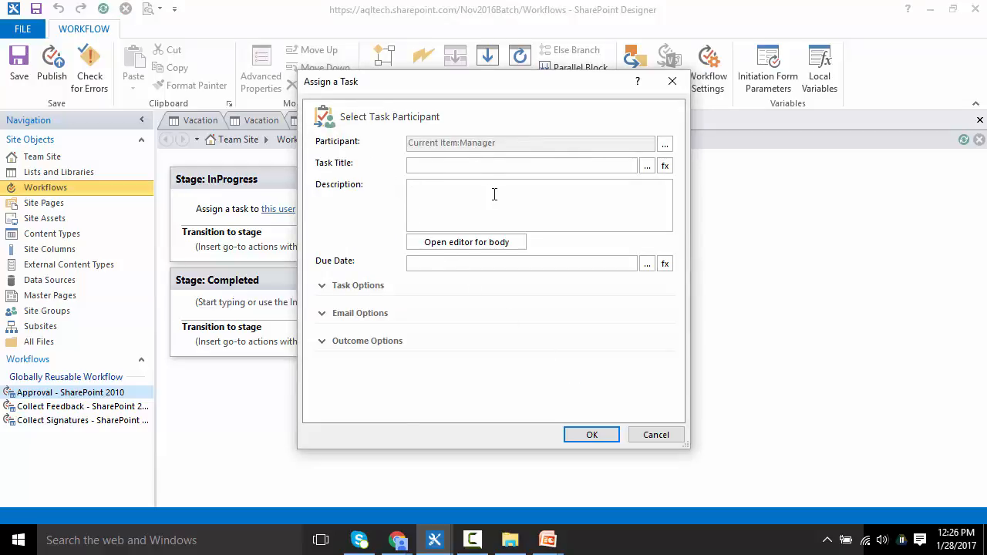
Step: Set the task title to a lookup of the current item's Details field
click(665, 165)
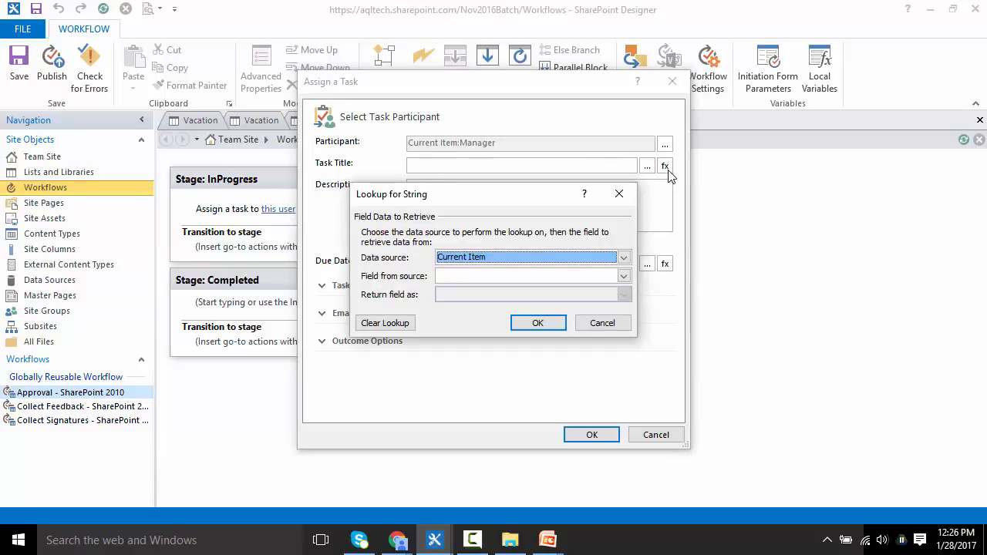
click(534, 280)
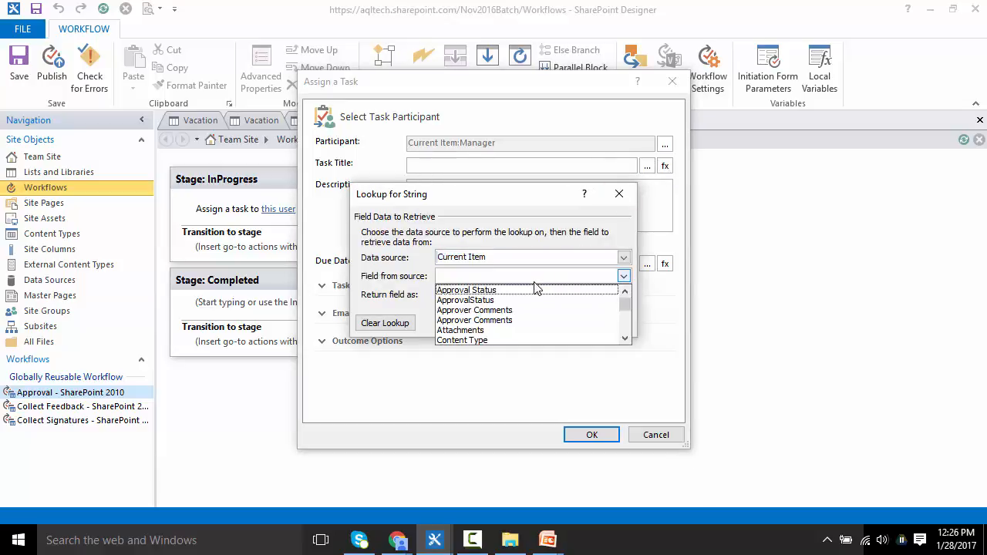
key(d)
key(Return)
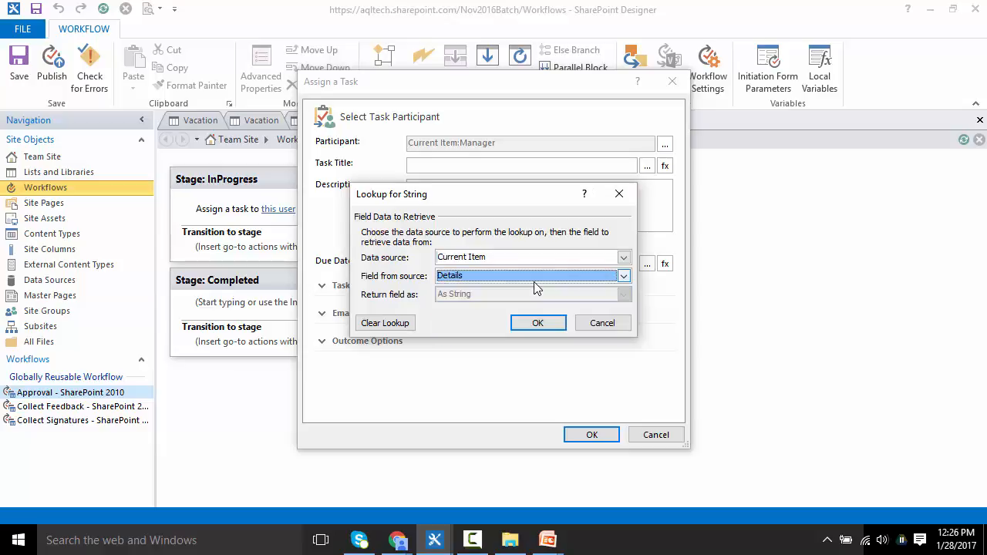
click(531, 322)
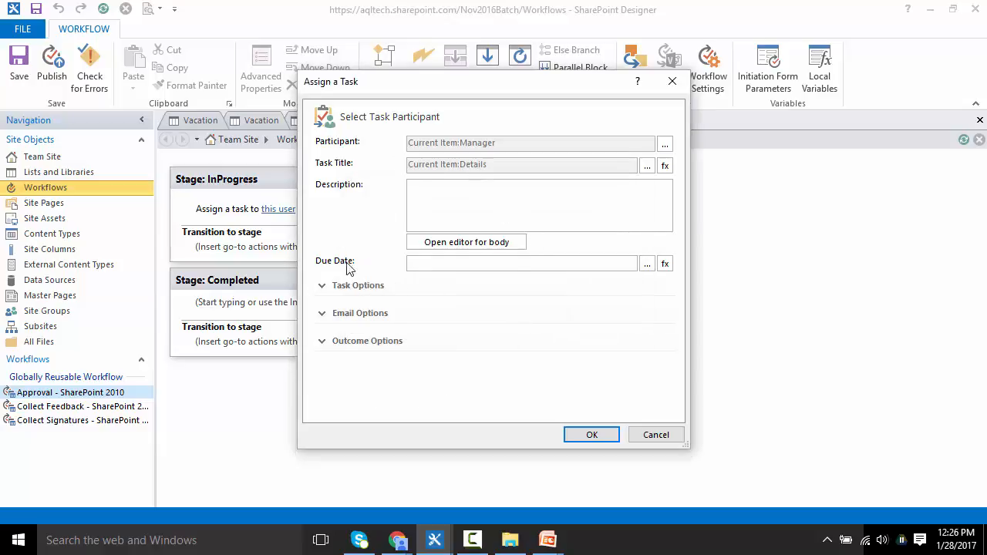
Step: Set the task due date to a lookup of the current item's StartDate
click(665, 267)
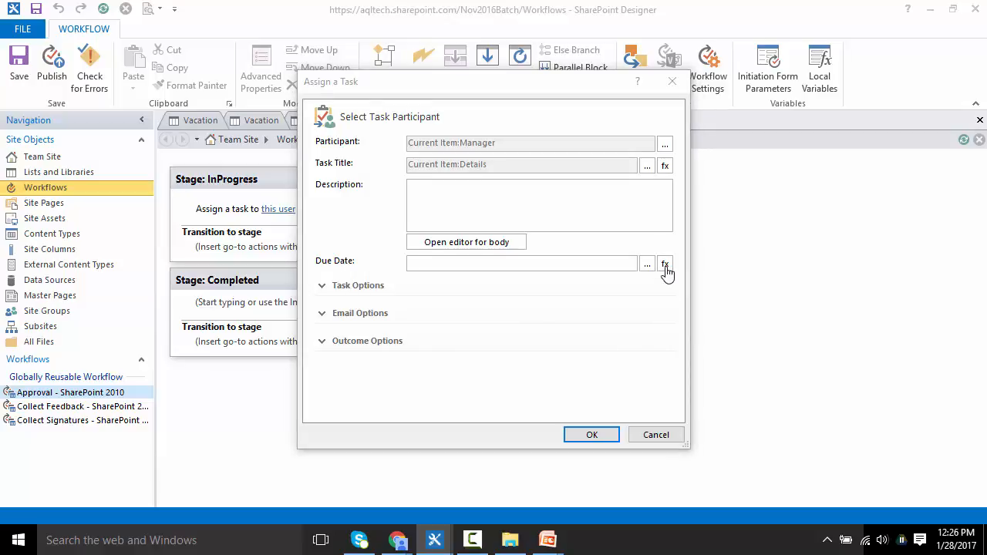
click(473, 280)
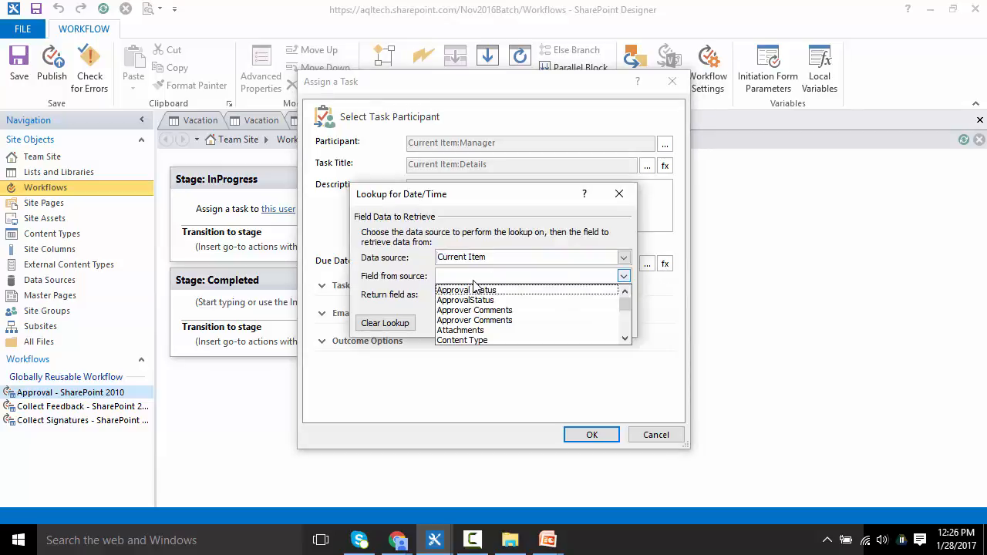
key(s)
key(s)
key(s)
key(s)
key(Return)
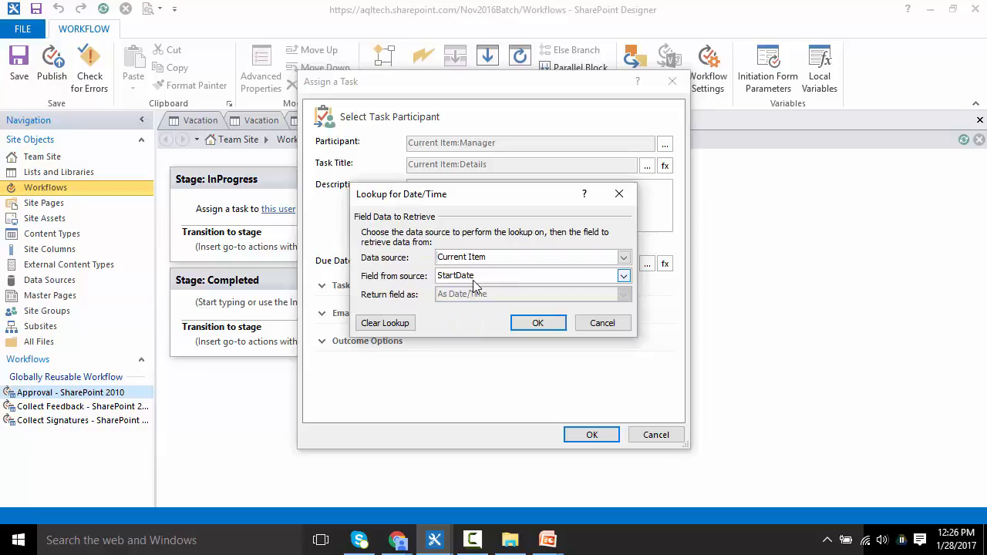
click(534, 325)
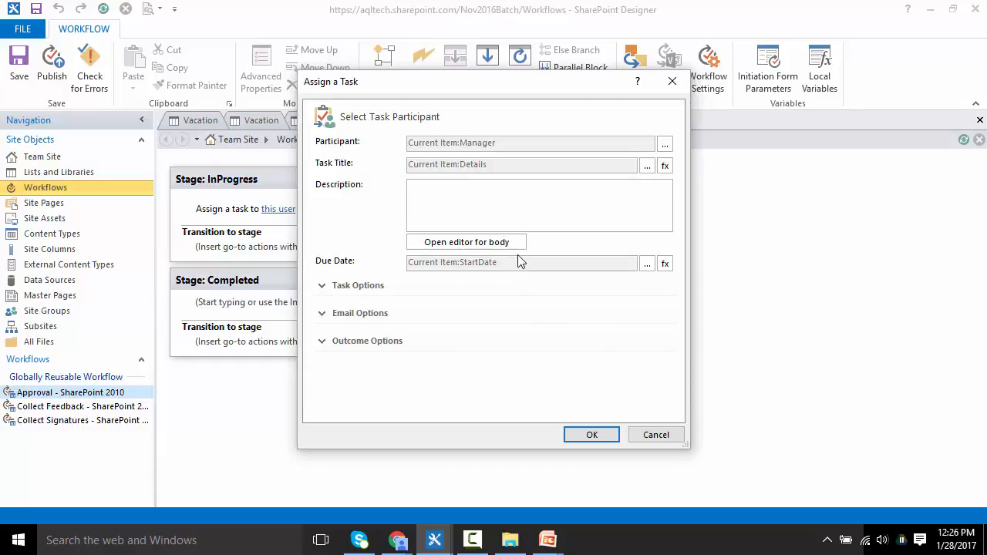
Step: Expand the task and e-mail options and review the default task creation e-mail template without changing it
click(322, 286)
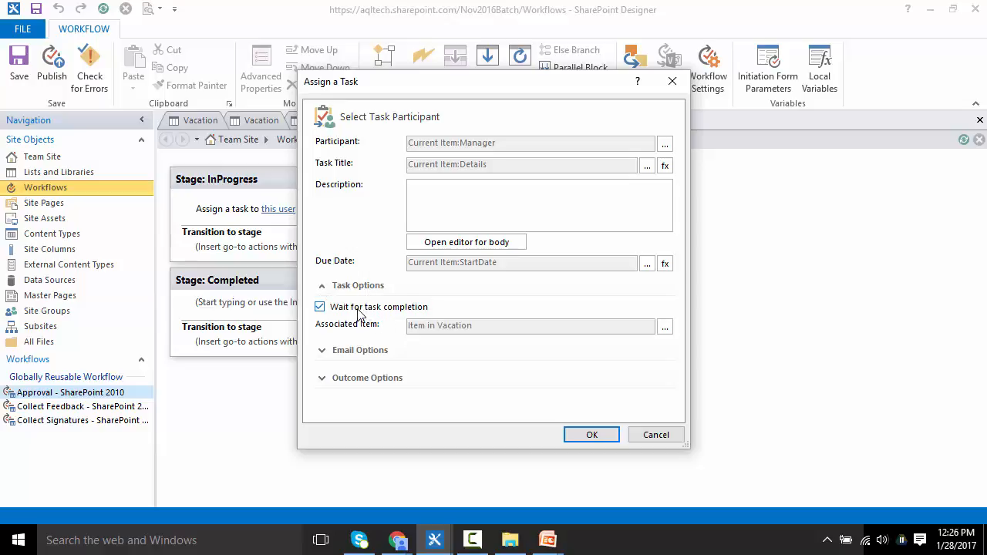
click(324, 350)
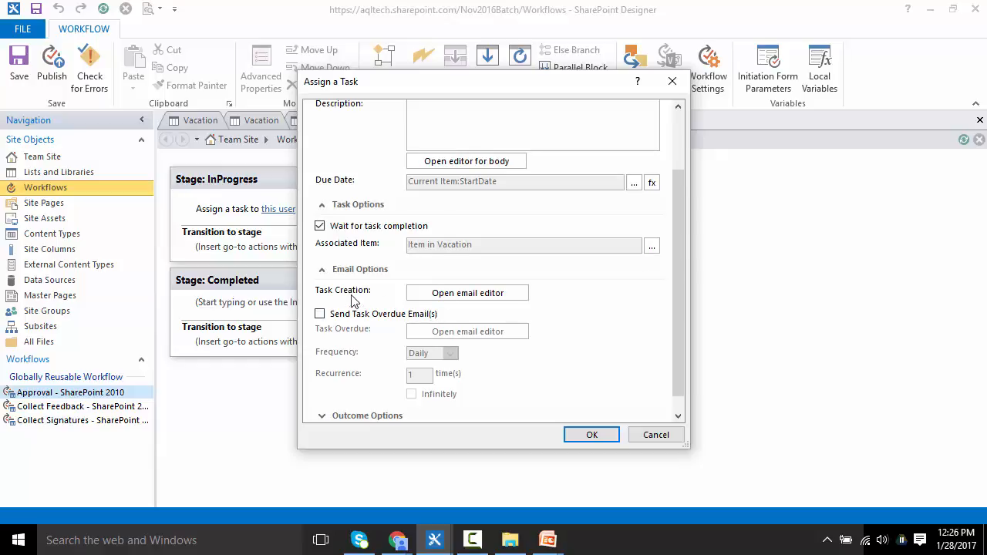
click(458, 297)
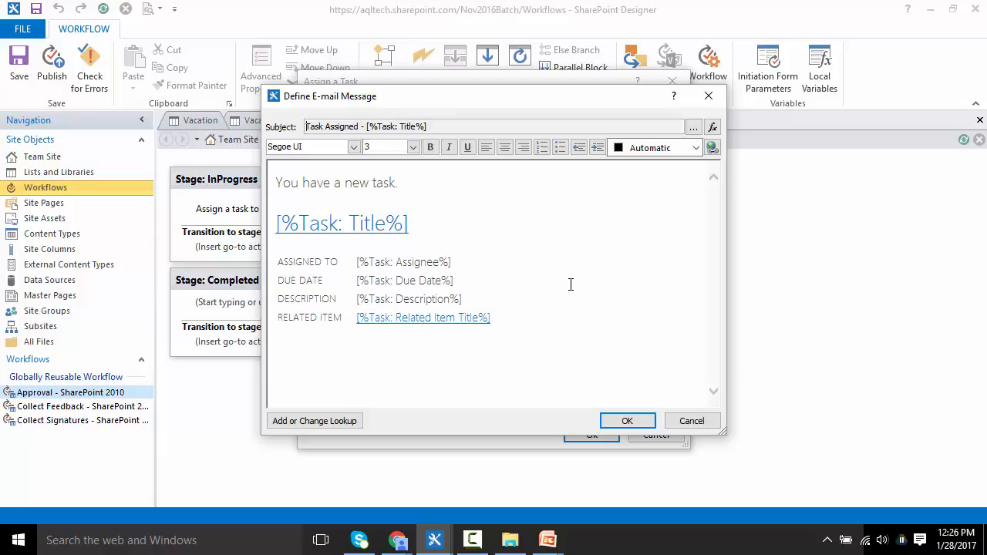
click(697, 423)
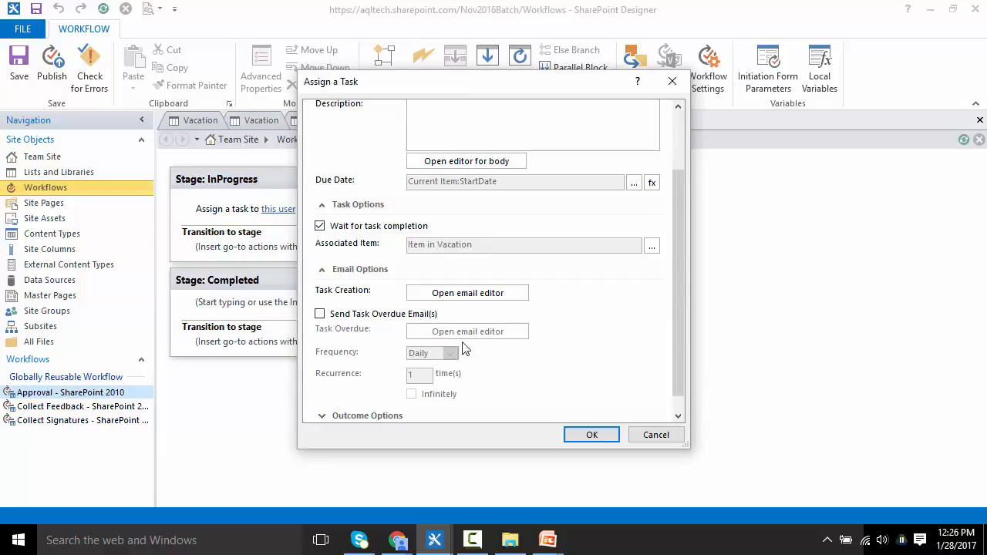
Step: Enable Send Task Overdue Email(s) with a Daily frequency and confirm the task settings
click(320, 314)
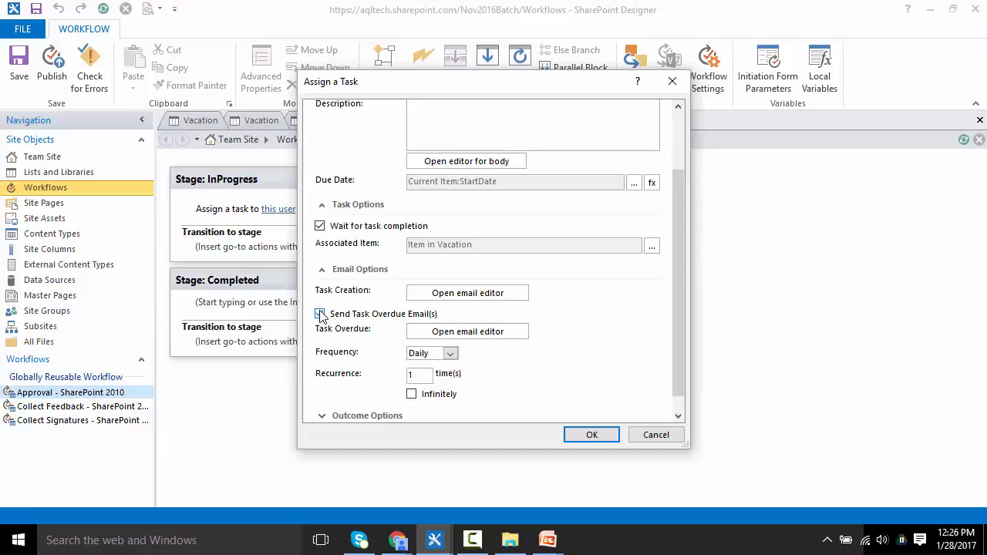
click(450, 354)
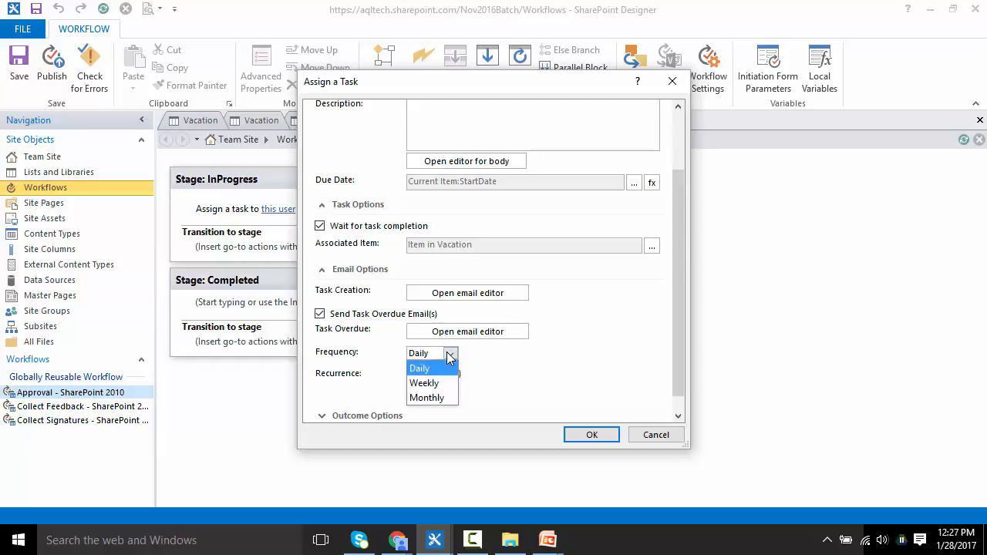
click(450, 356)
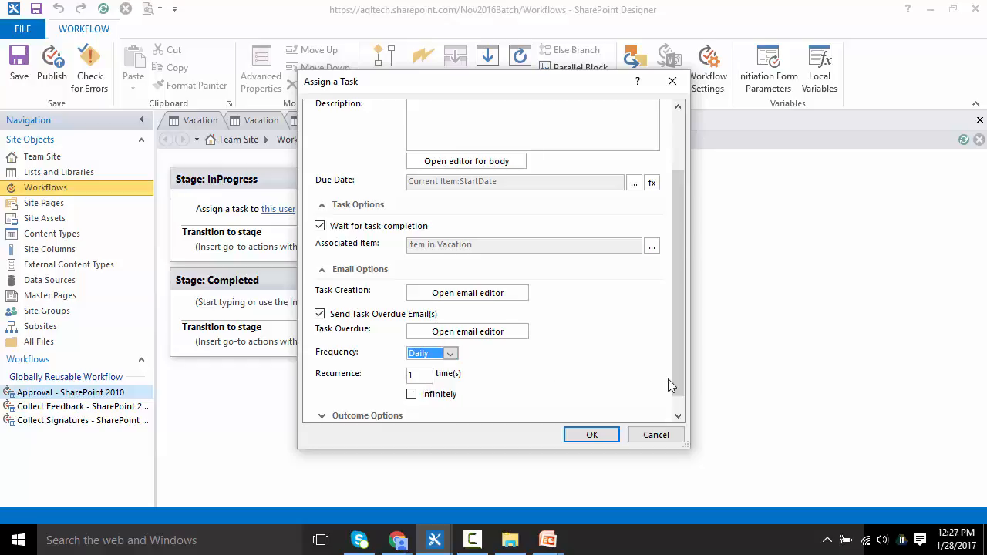
scroll(675, 379, down, 2)
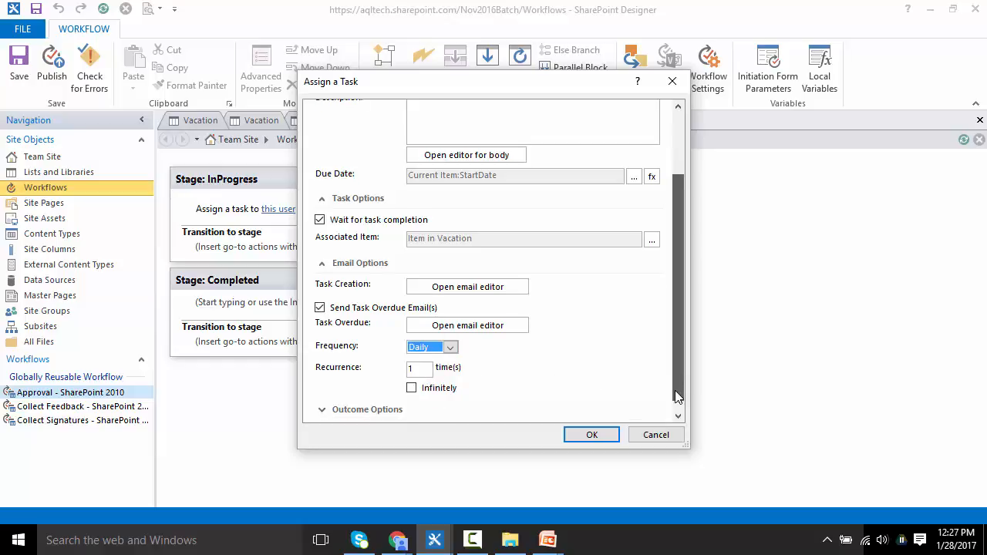
click(590, 437)
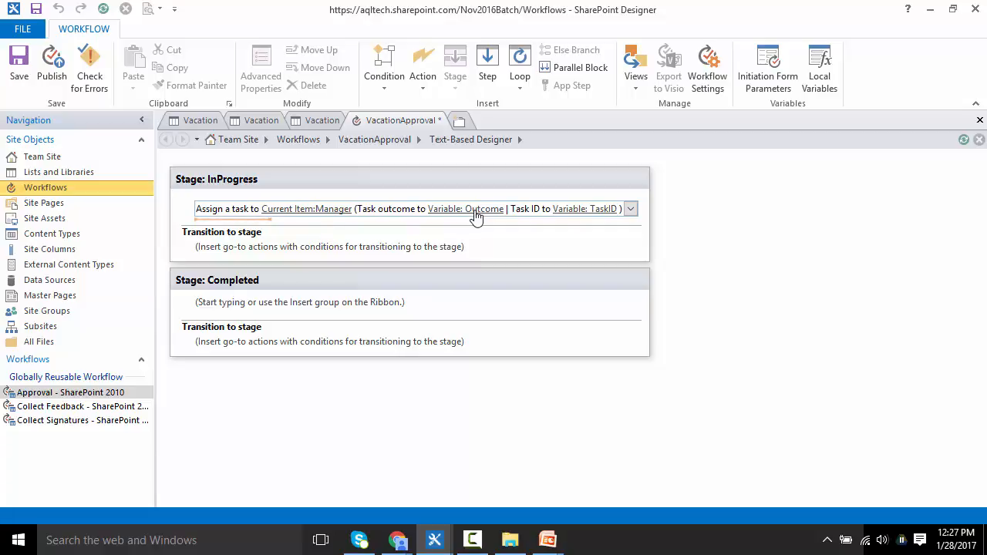
Step: Insert an If any value equals value condition below the task assignment in the InProgress stage
click(423, 85)
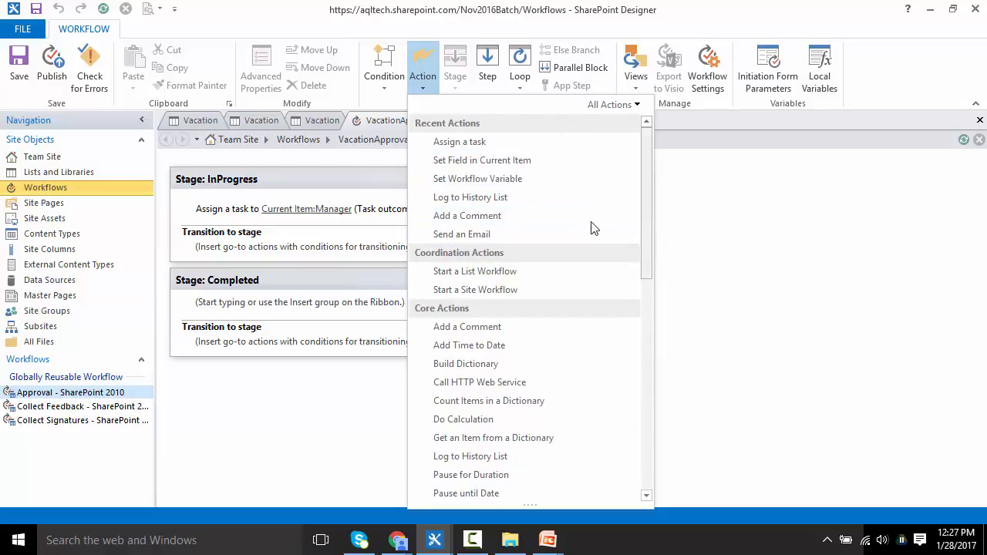
click(383, 73)
click(424, 126)
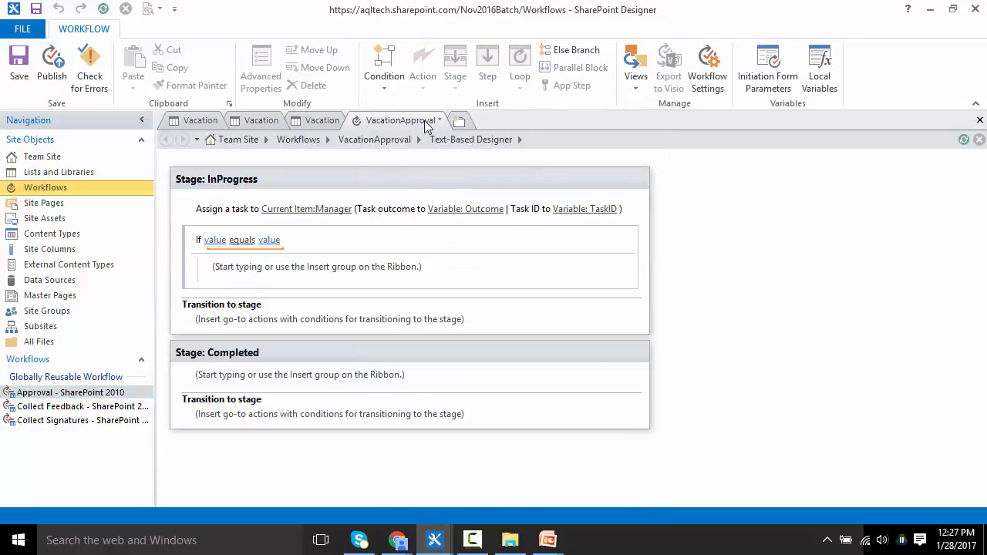
Step: Make the condition test whether the workflow lookup Variable: Outcome equals Approved
click(215, 242)
click(279, 239)
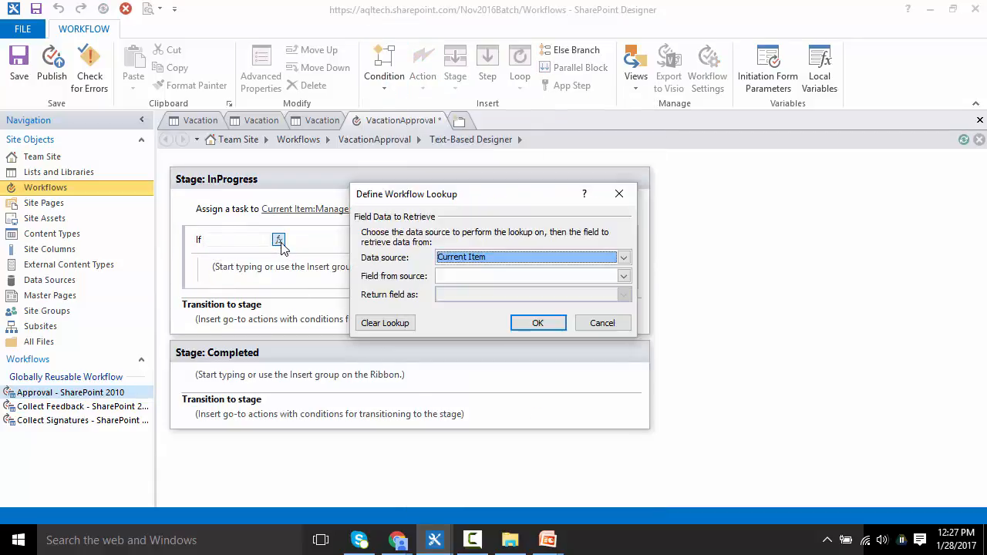
click(441, 258)
click(463, 280)
click(464, 280)
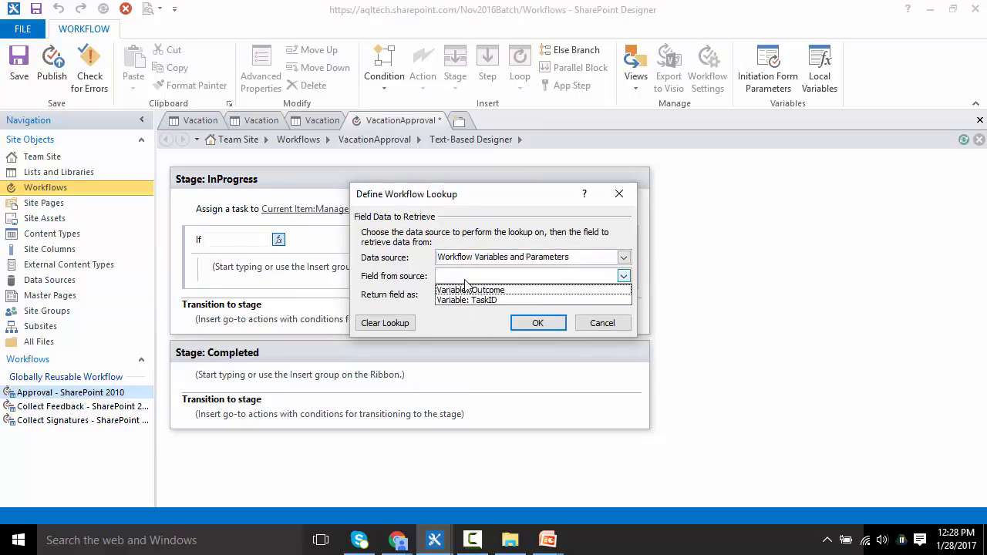
click(467, 290)
click(537, 323)
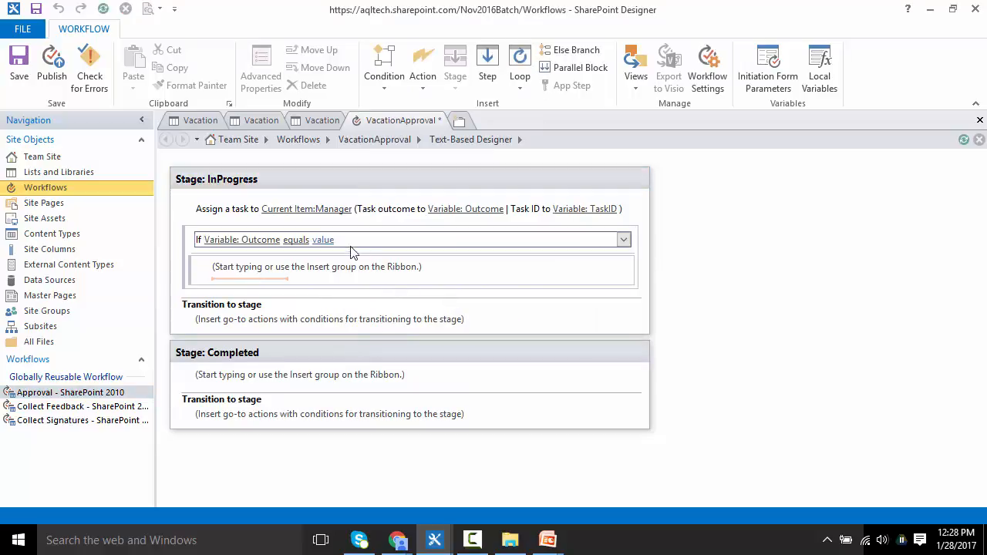
click(330, 241)
click(351, 257)
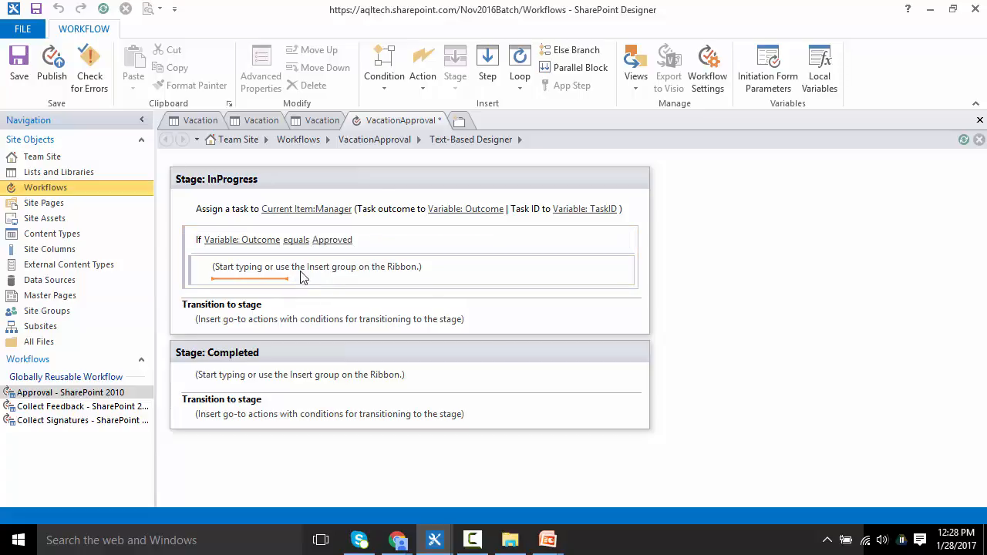
Step: Inside the condition, add a Set Field in Current Item action setting ApprovalStatus to Approved
click(426, 86)
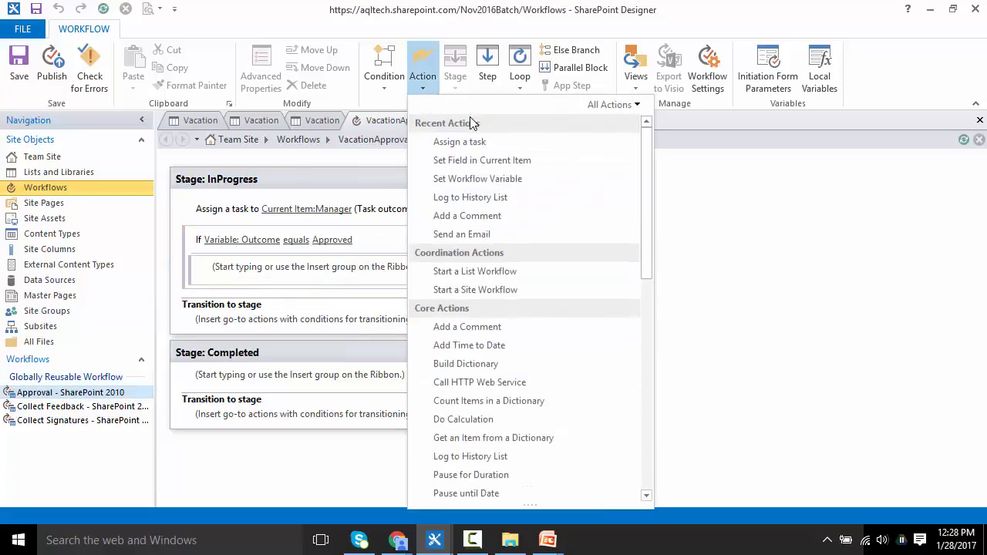
click(510, 162)
click(234, 273)
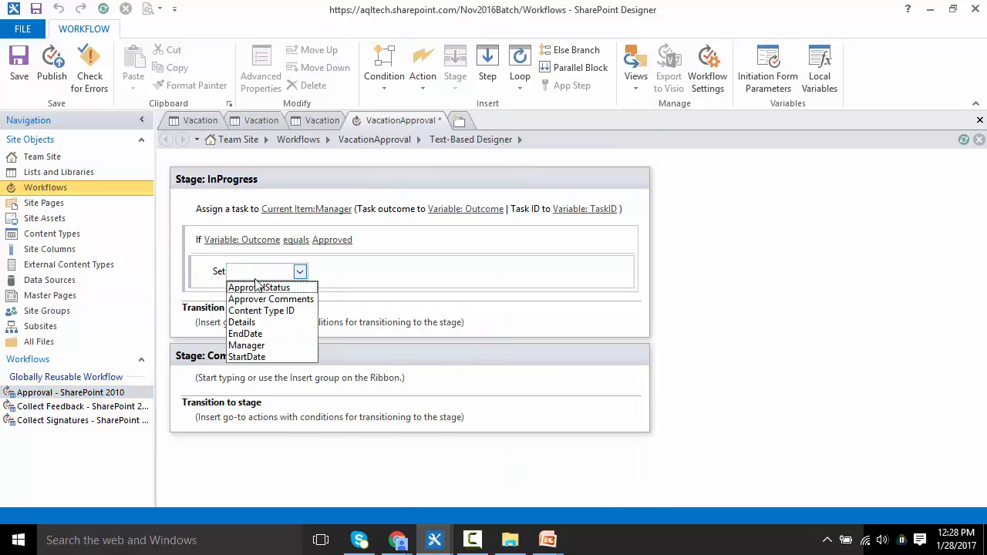
click(297, 289)
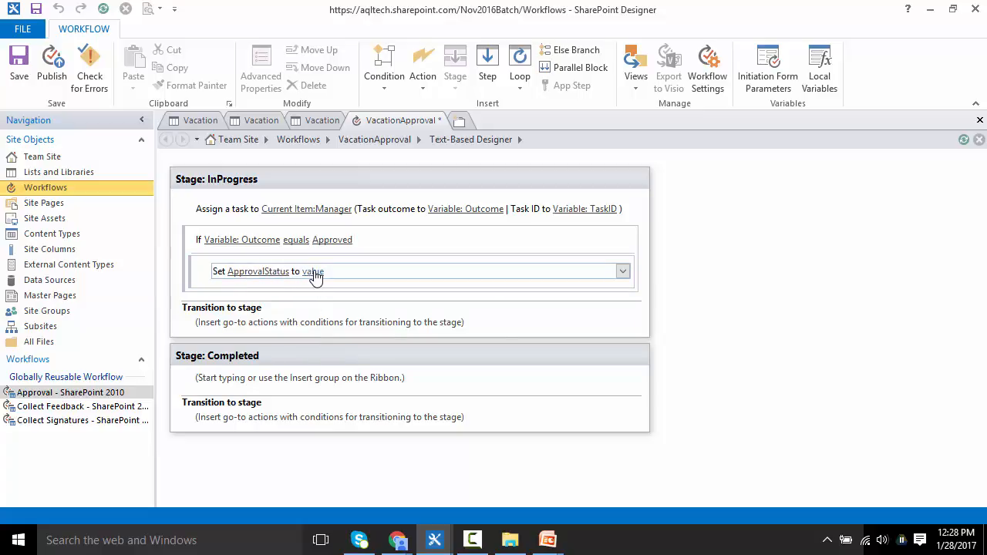
click(314, 275)
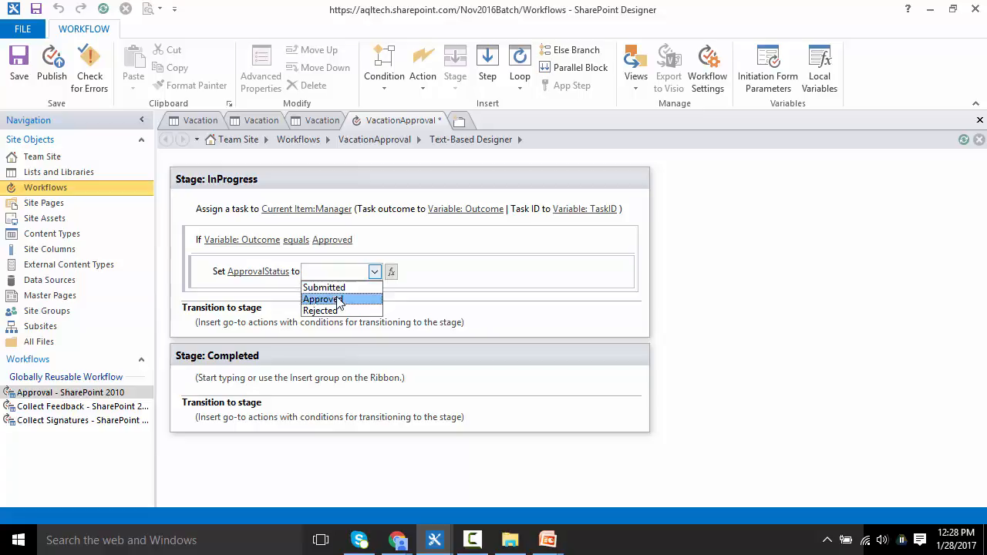
click(338, 300)
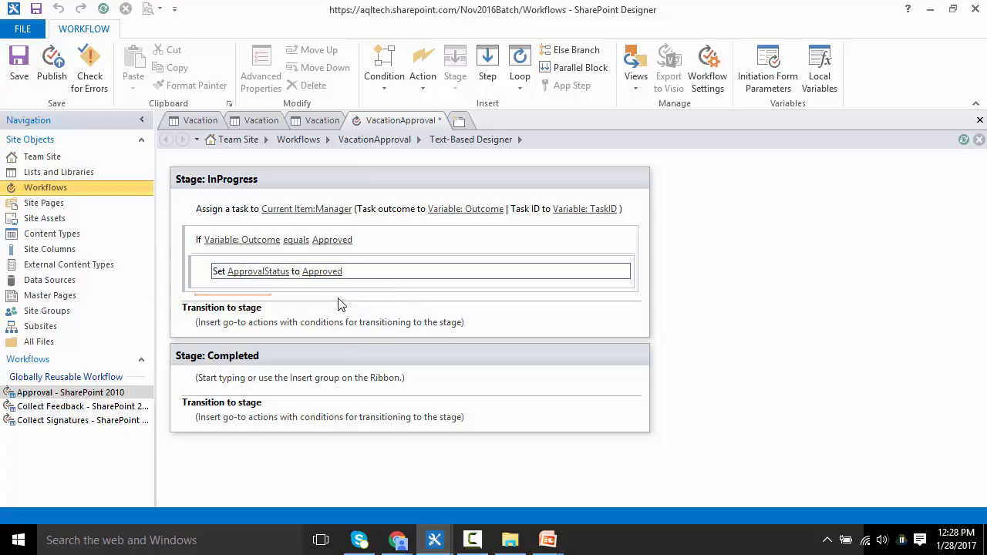
Step: Duplicate the whole Approved condition block below itself
click(188, 236)
key(ctrl+c)
key(ctrl+v)
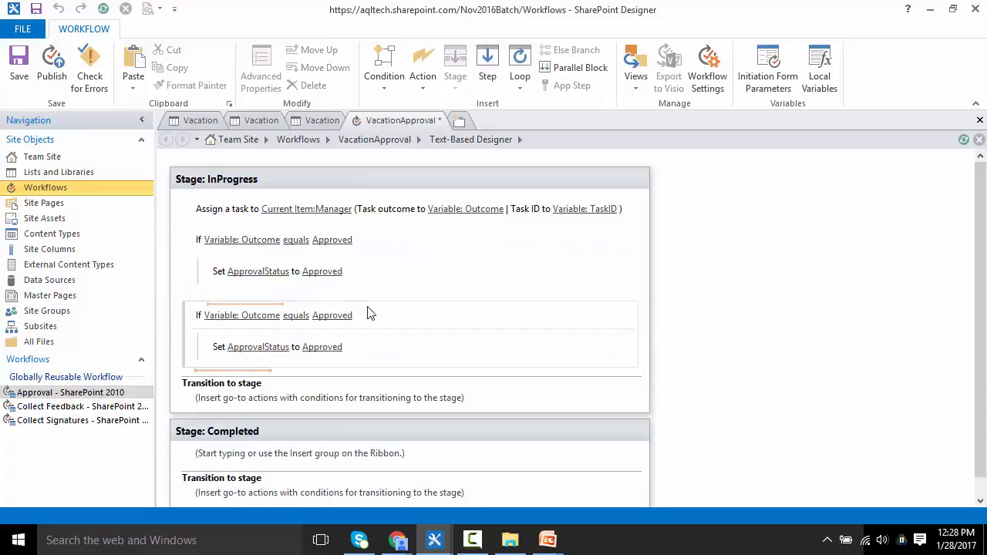
Step: Change the copied condition to test for Rejected and set its ApprovalStatus to Rejected
click(332, 316)
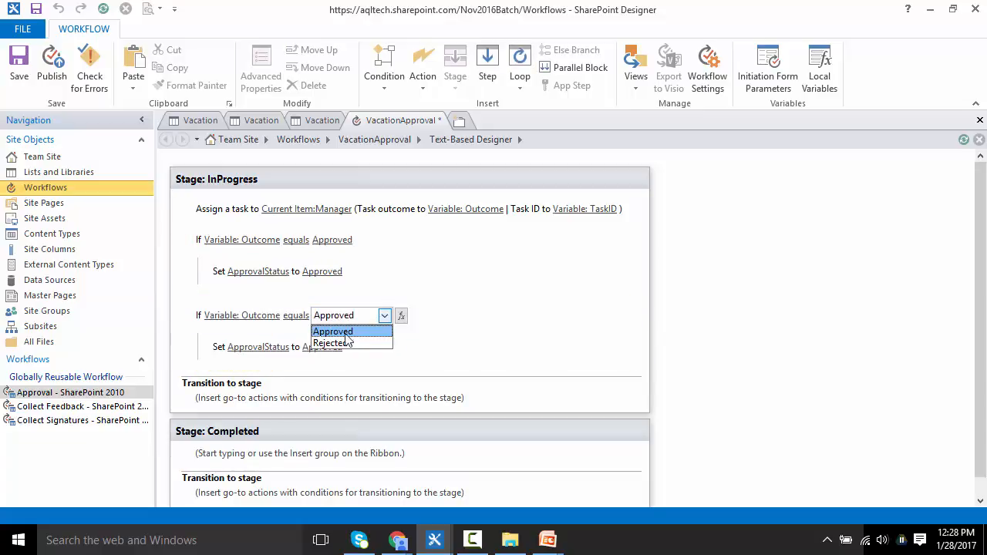
click(349, 342)
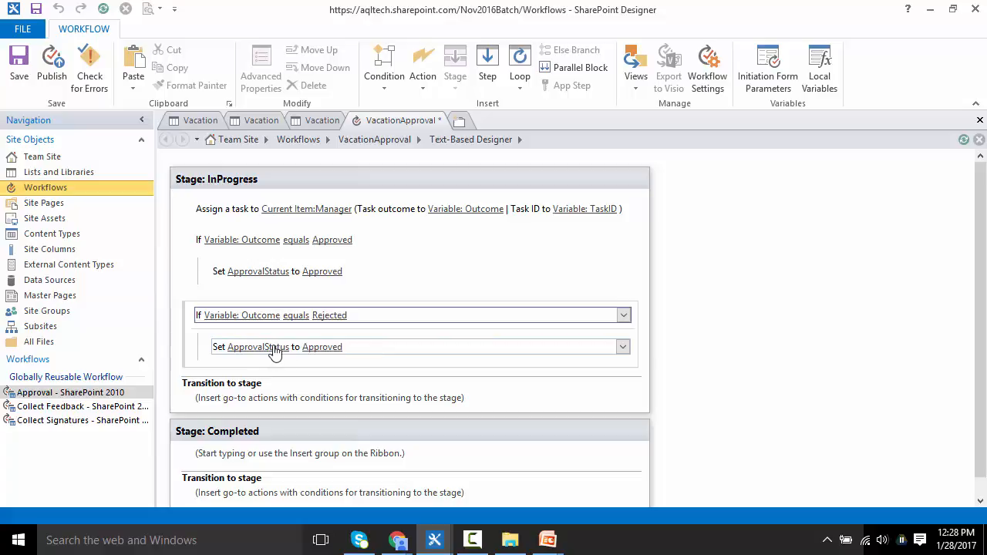
click(322, 348)
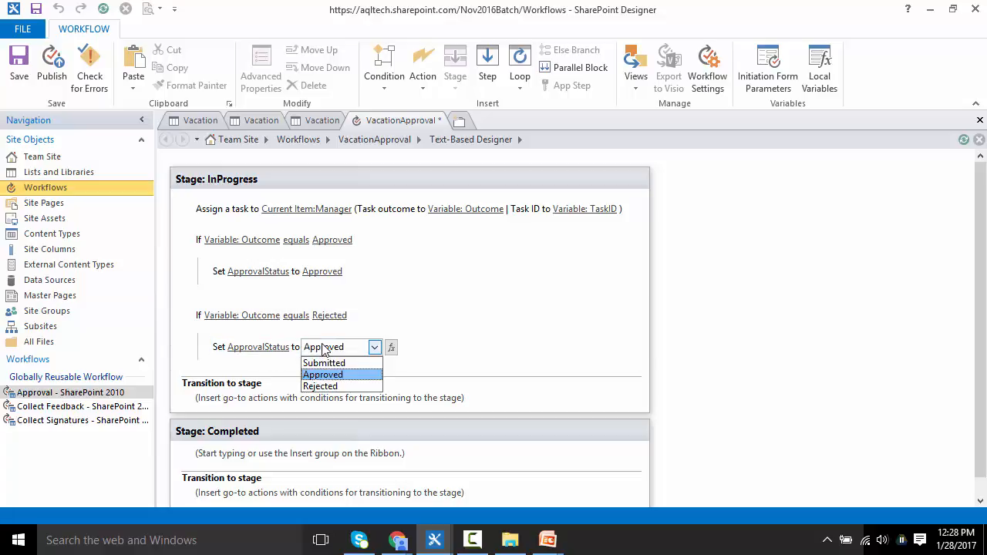
click(355, 387)
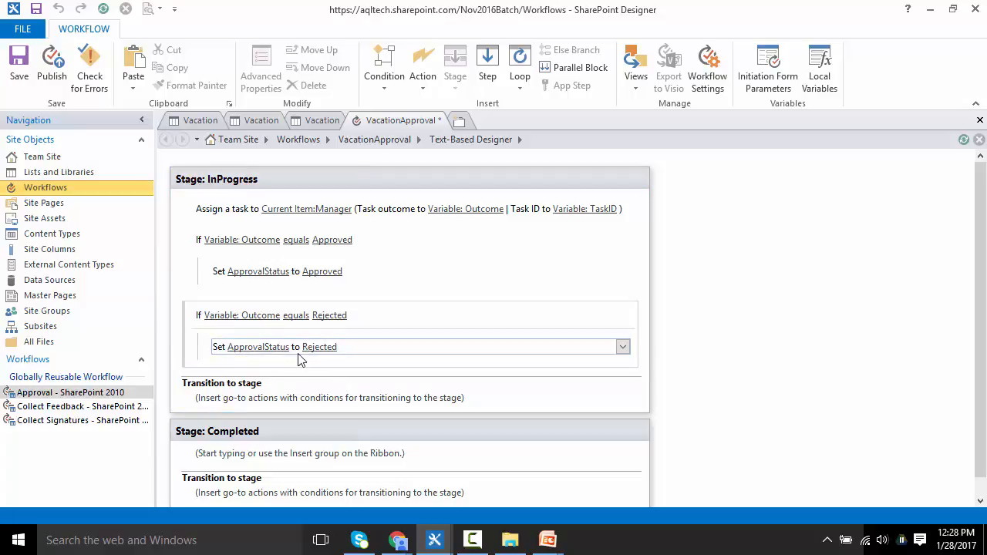
Step: Add a Log to History List action directly after the task assignment
key(Up)
key(Up)
key(Up)
key(Up)
key(Up)
key(Up)
key(Up)
key(Up)
key(Up)
key(Up)
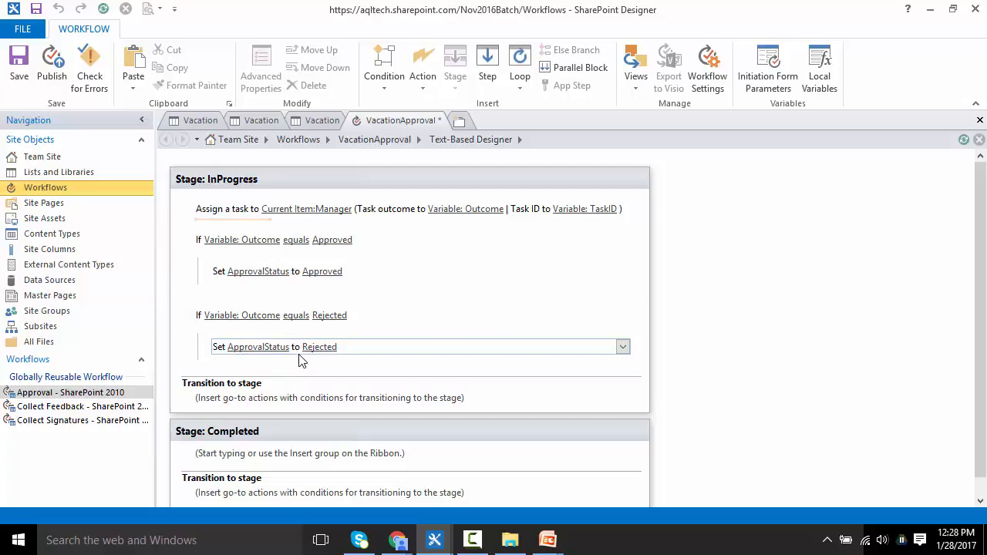
click(424, 76)
click(499, 202)
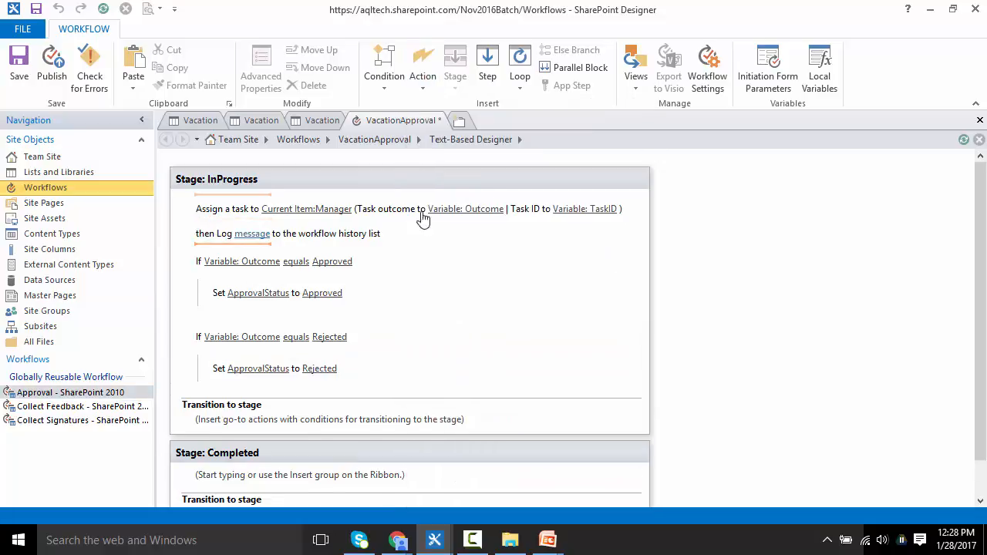
Step: Open the log message in the String Builder and write "Below are the details :" followed by "Manager :"
click(251, 234)
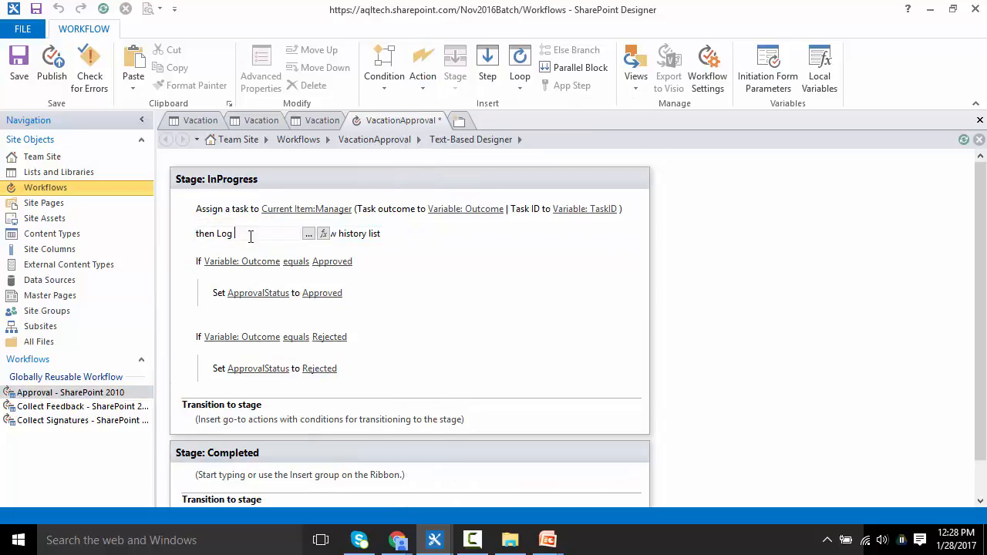
click(312, 234)
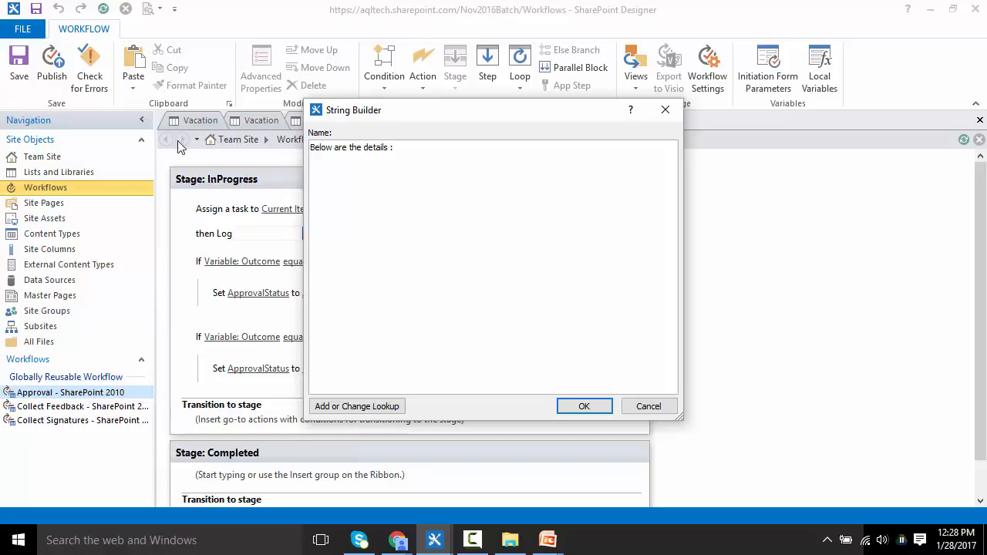
text(Manager :)
Step: Insert a lookup of the current item's Manager, returned as Display Name, after "Manager :"
click(351, 408)
click(496, 279)
key(m)
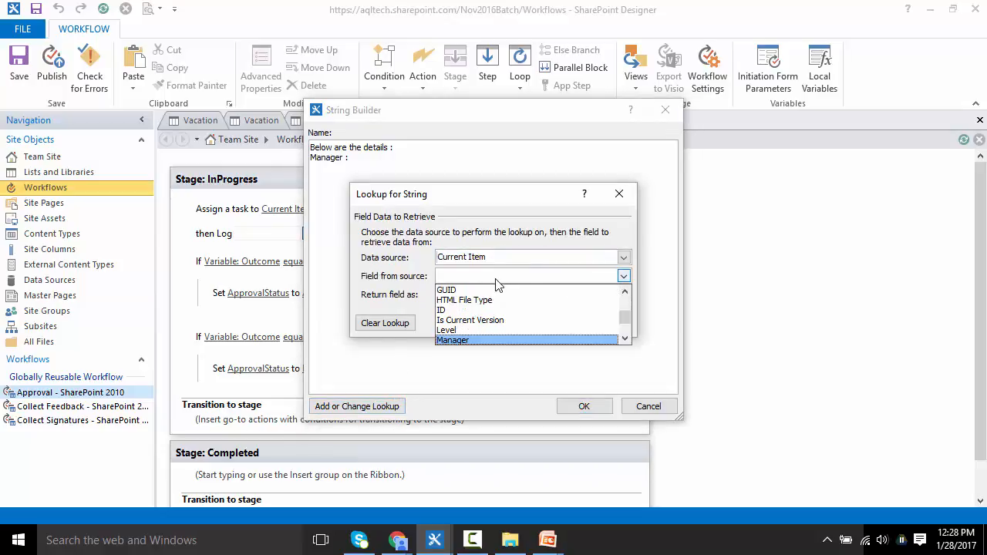
key(Down)
key(Up)
key(Return)
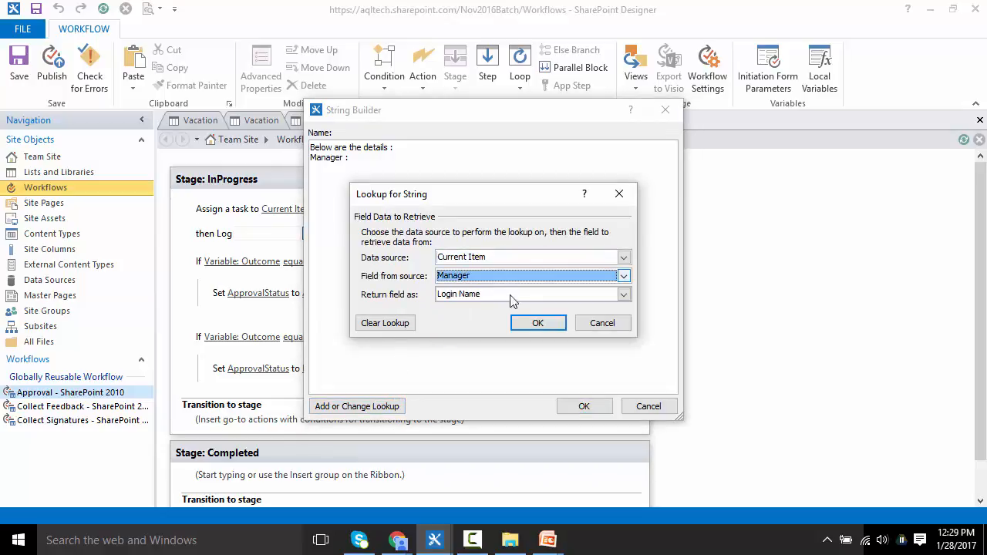
click(557, 294)
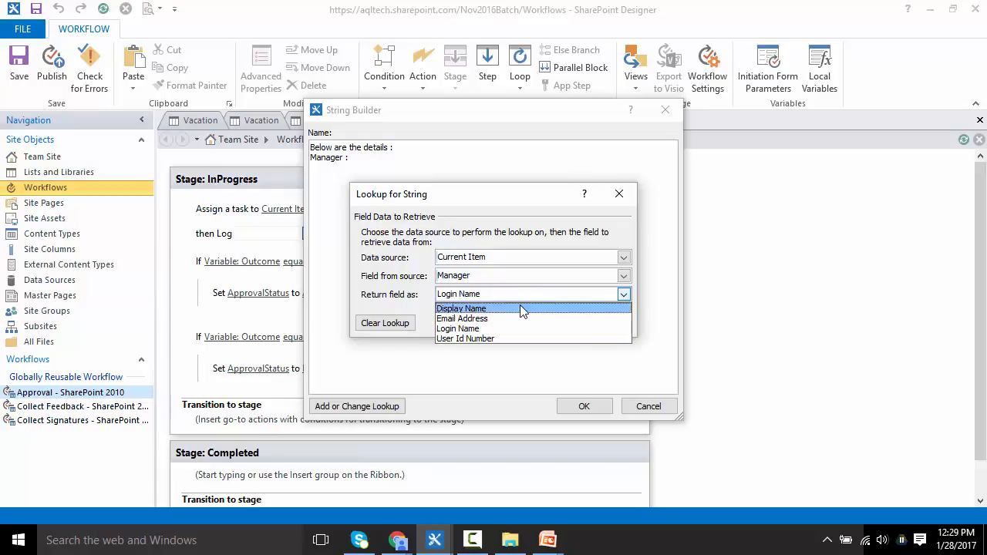
click(545, 308)
click(540, 321)
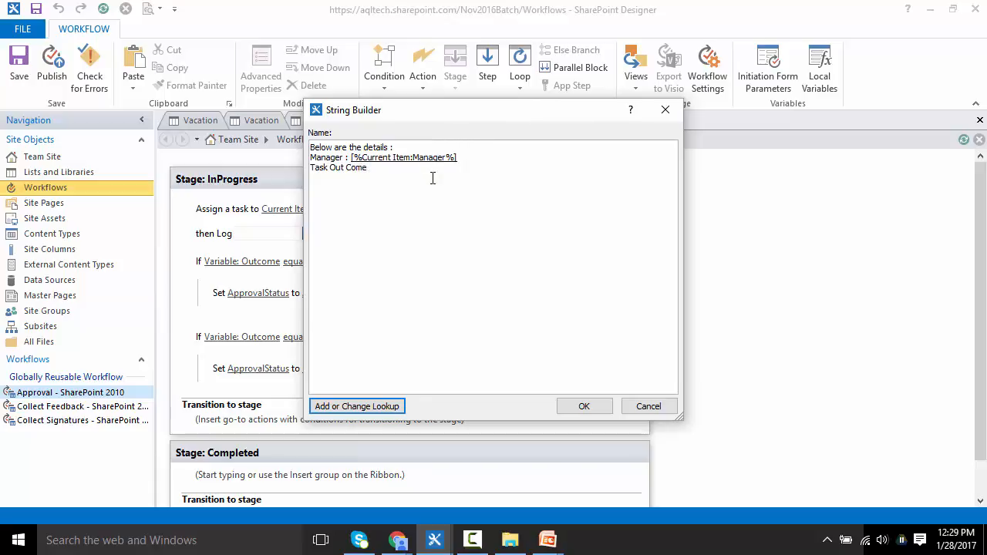
Step: Insert a lookup of the Outcome workflow variable after "Task Out Come :" in the log message and close the String Builder
click(332, 407)
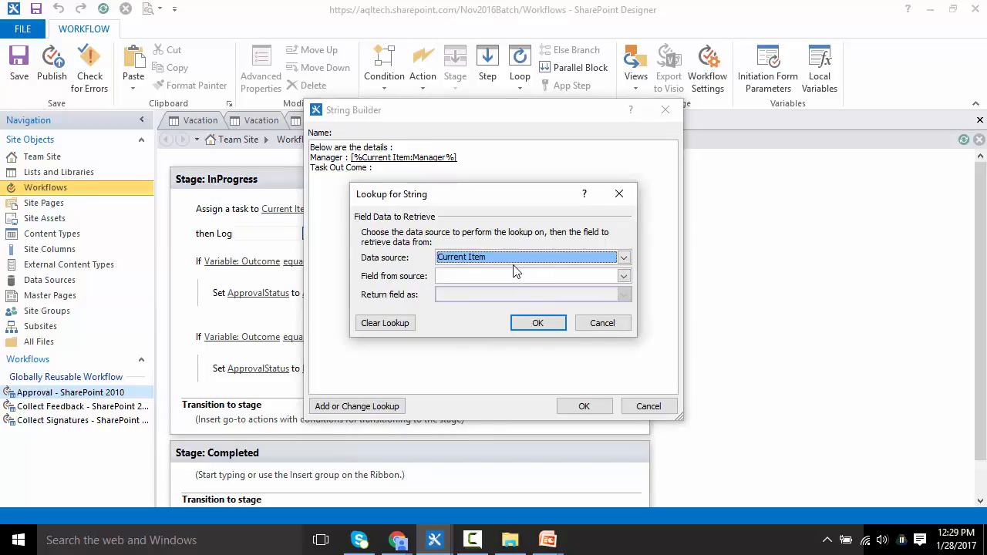
click(510, 260)
click(502, 282)
click(489, 276)
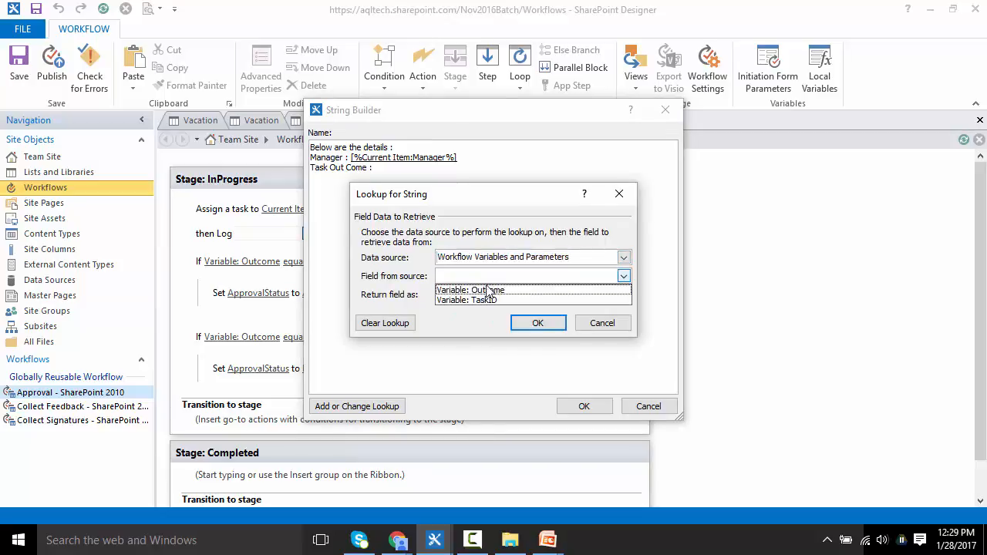
click(492, 287)
click(538, 324)
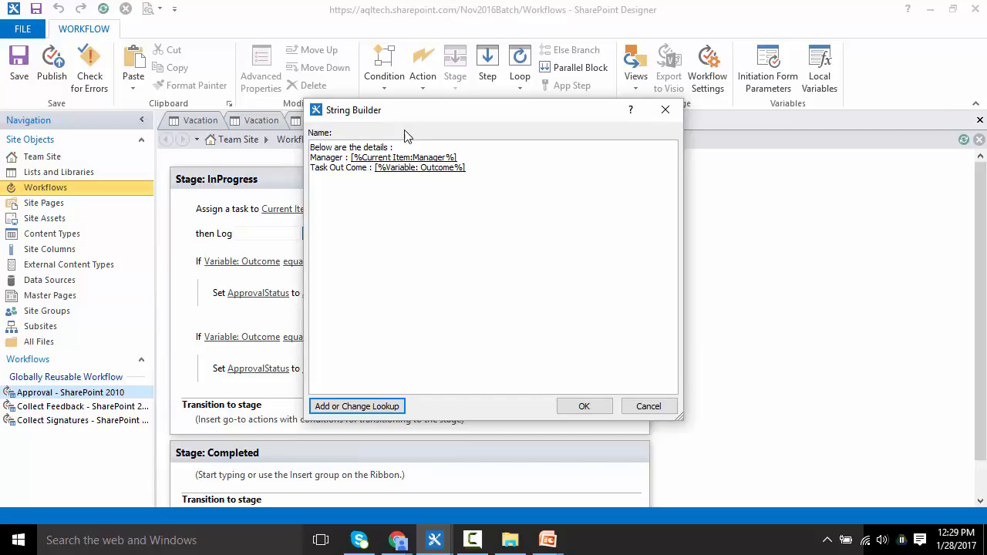
drag(408, 112, 676, 107)
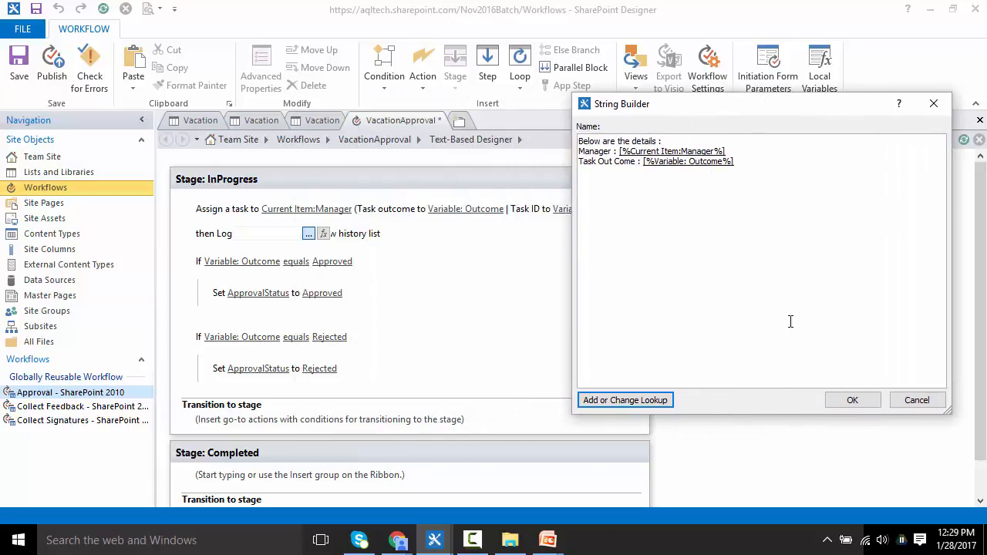
click(853, 400)
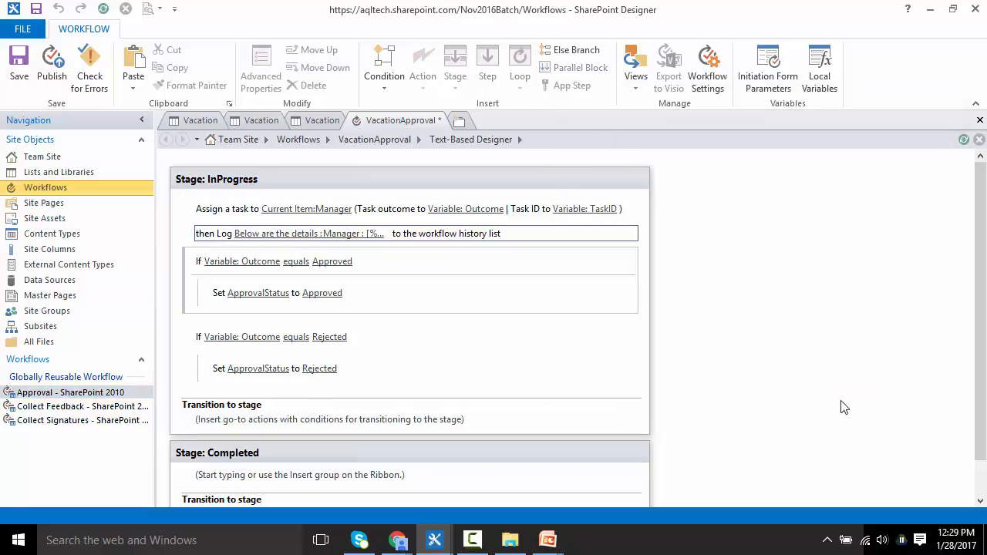
Step: Add a Go to a stage transition in the InProgress stage pointing to the Completed stage
click(216, 432)
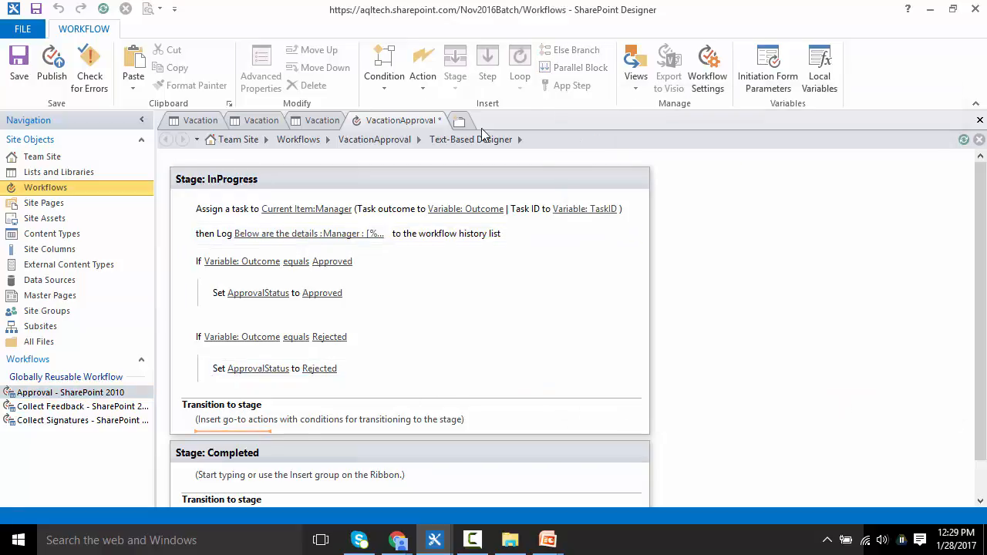
click(422, 77)
click(448, 142)
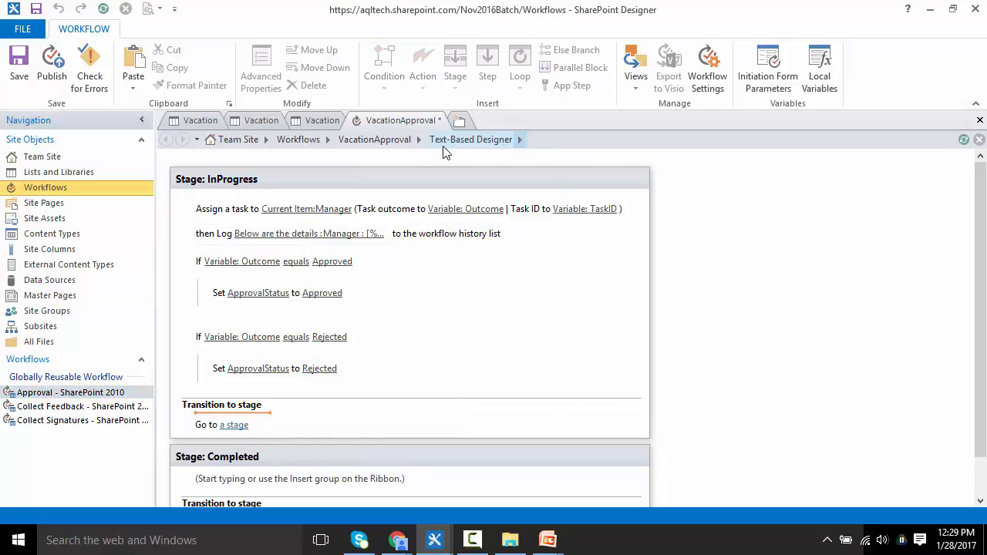
click(234, 425)
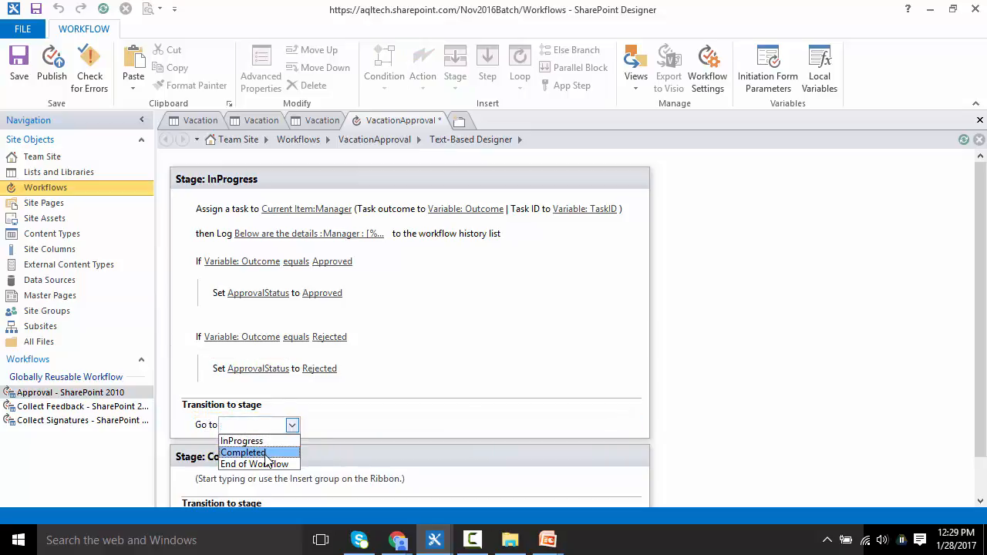
click(266, 454)
Step: Add a Go to a stage transition in the Completed stage pointing to End of Workflow
scroll(540, 324, down, 1)
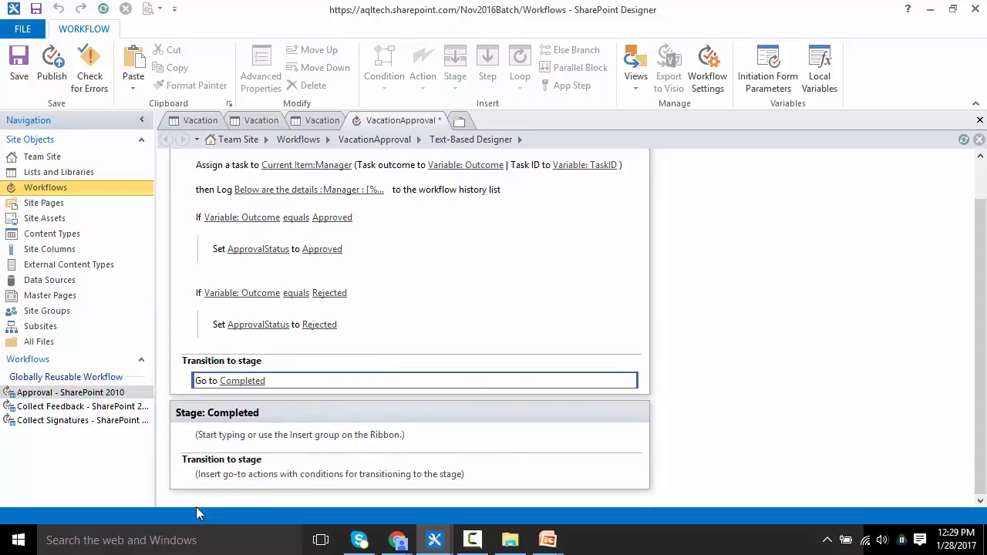
click(255, 474)
click(423, 77)
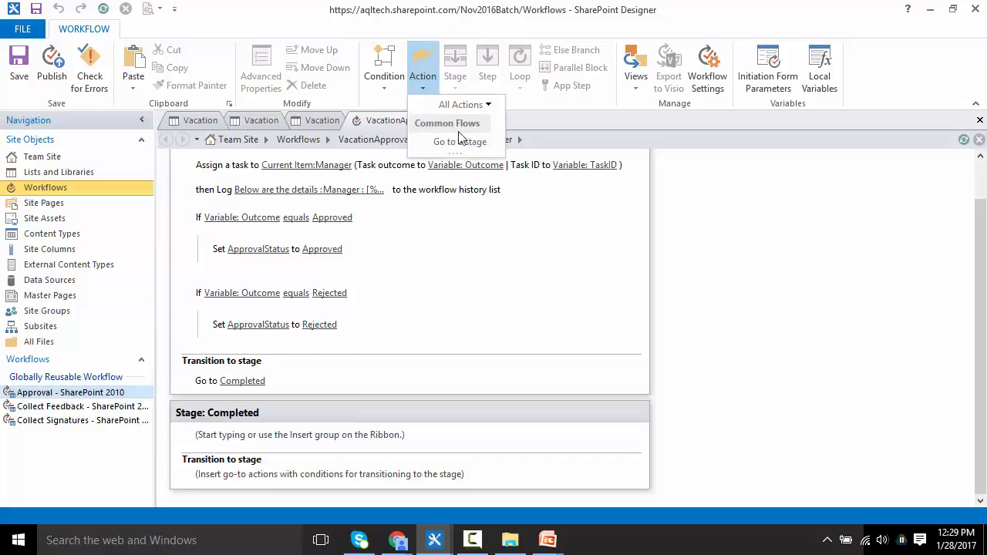
click(460, 141)
click(239, 480)
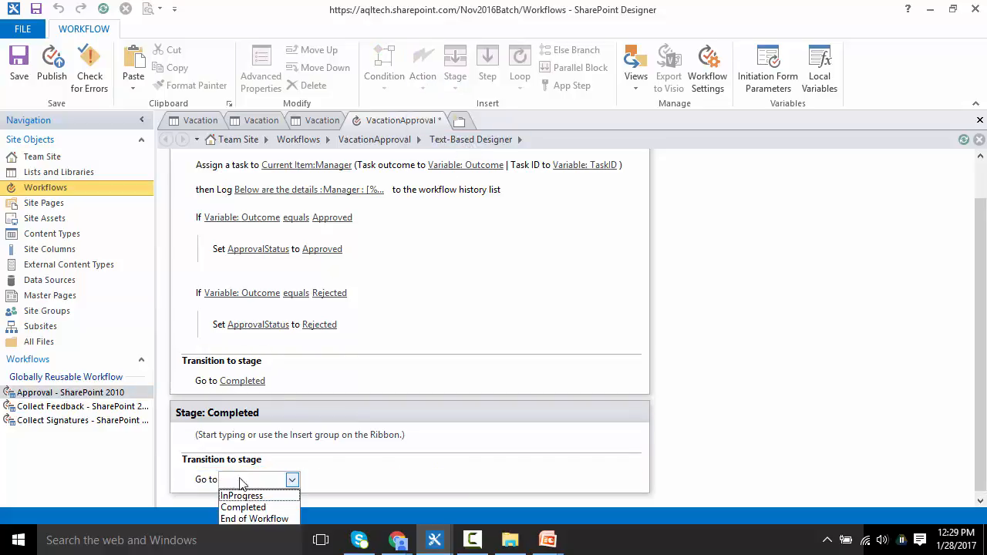
click(262, 519)
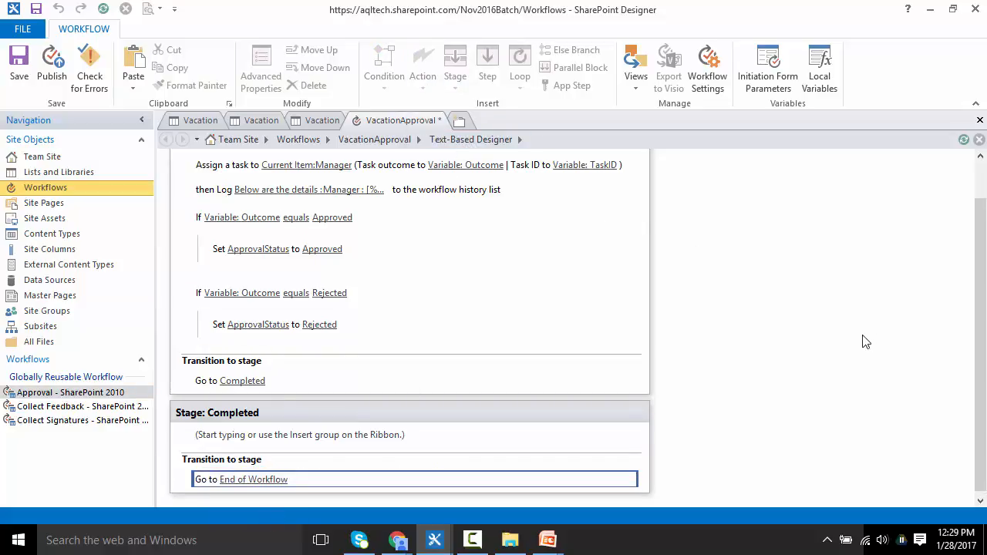
Step: Switch to the browser and review the columns in the Workflow Tasks list settings
drag(985, 394, 986, 310)
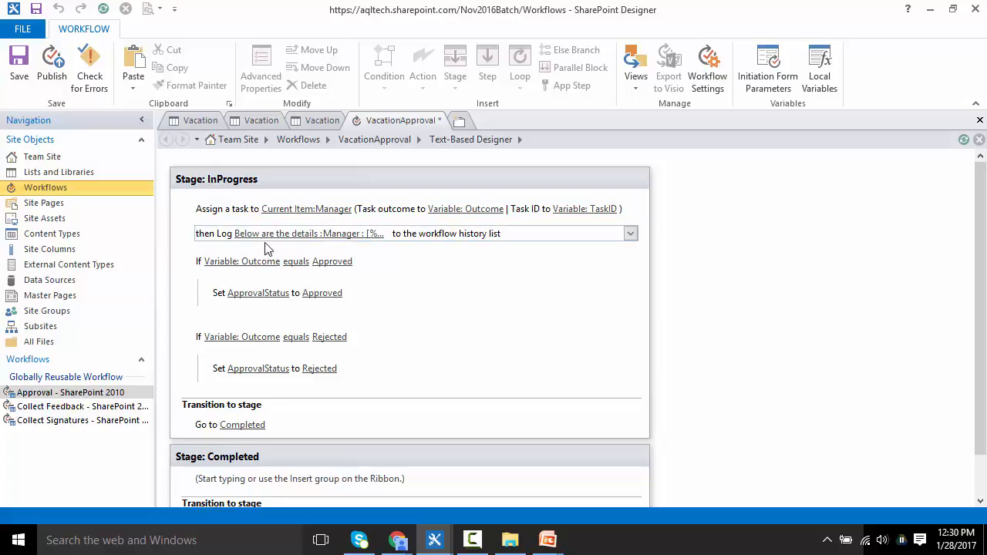
click(232, 251)
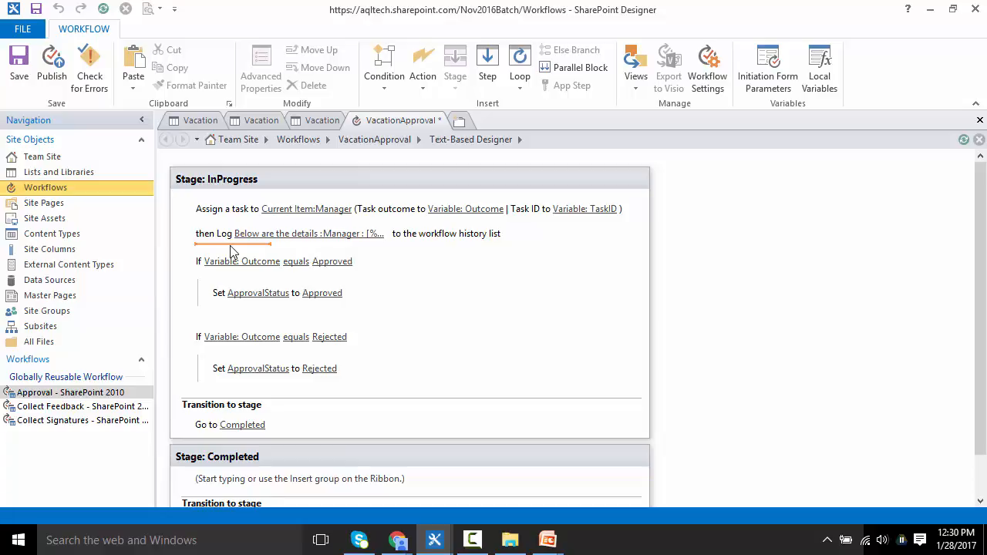
click(398, 542)
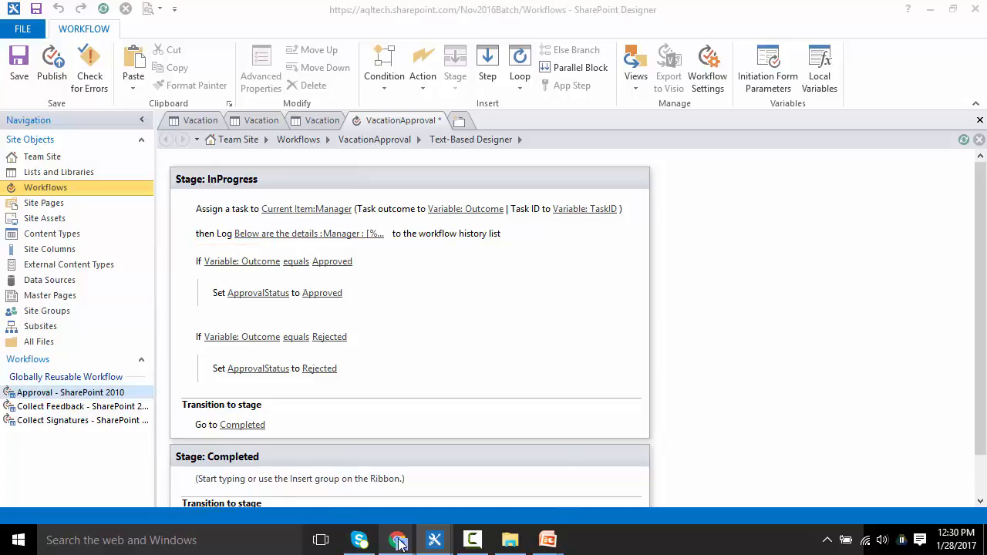
click(353, 497)
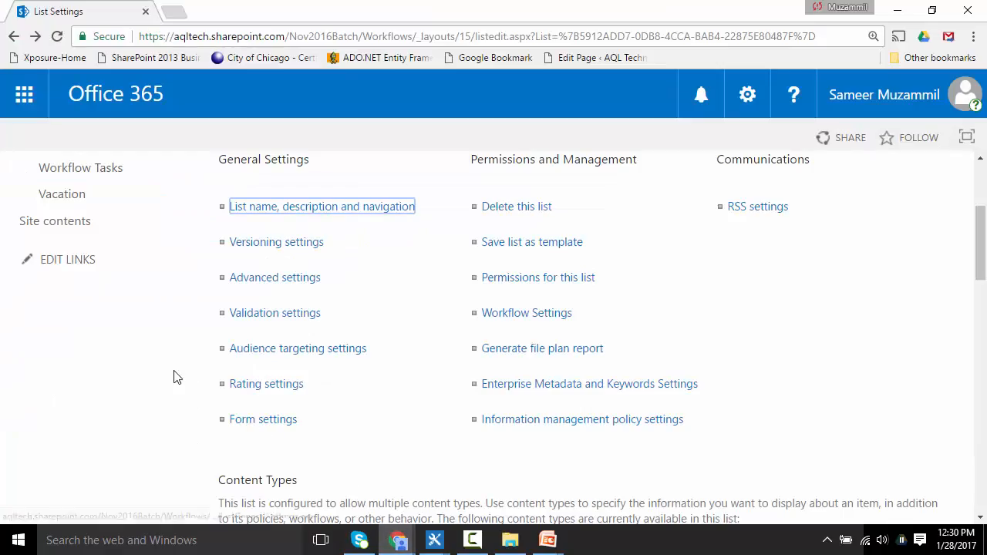
scroll(980, 246, up, 3)
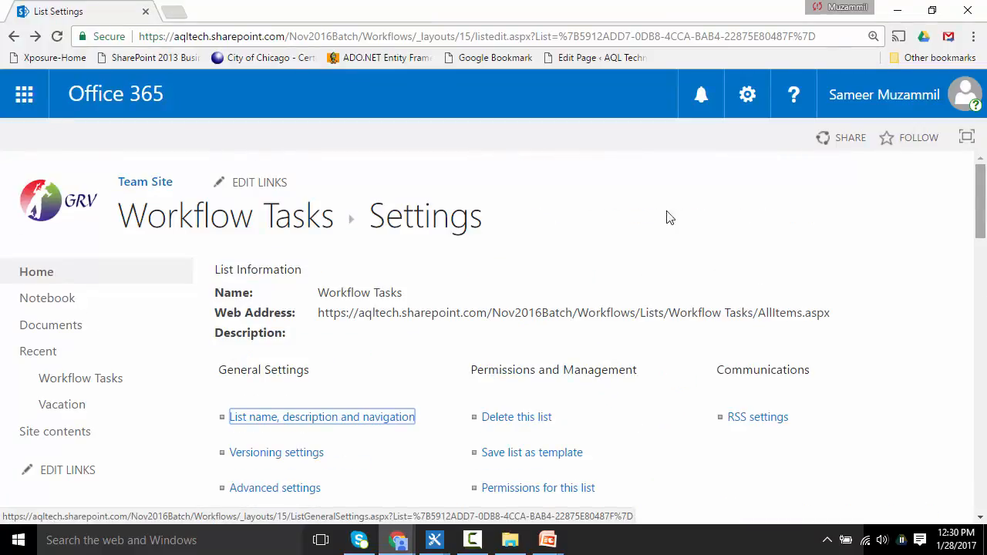
click(71, 382)
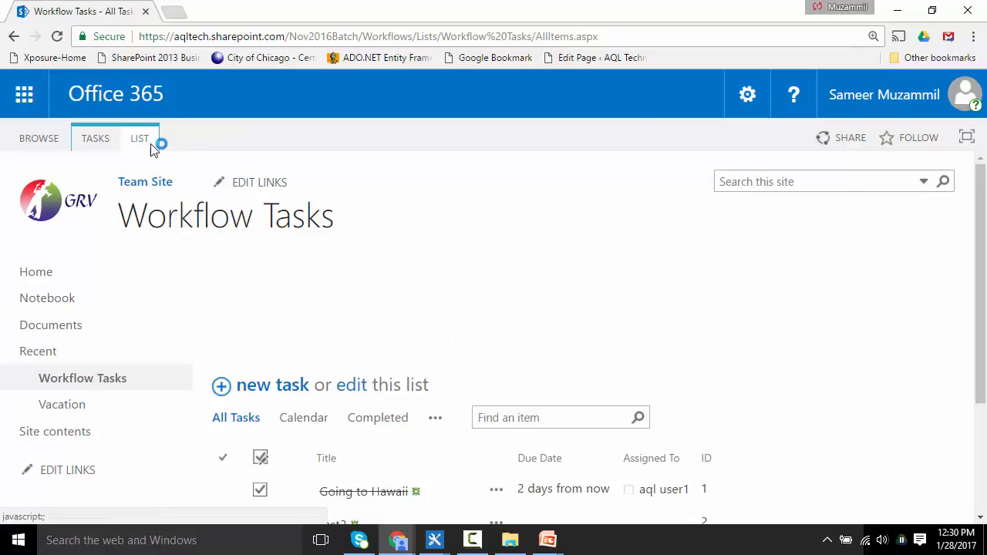
click(142, 141)
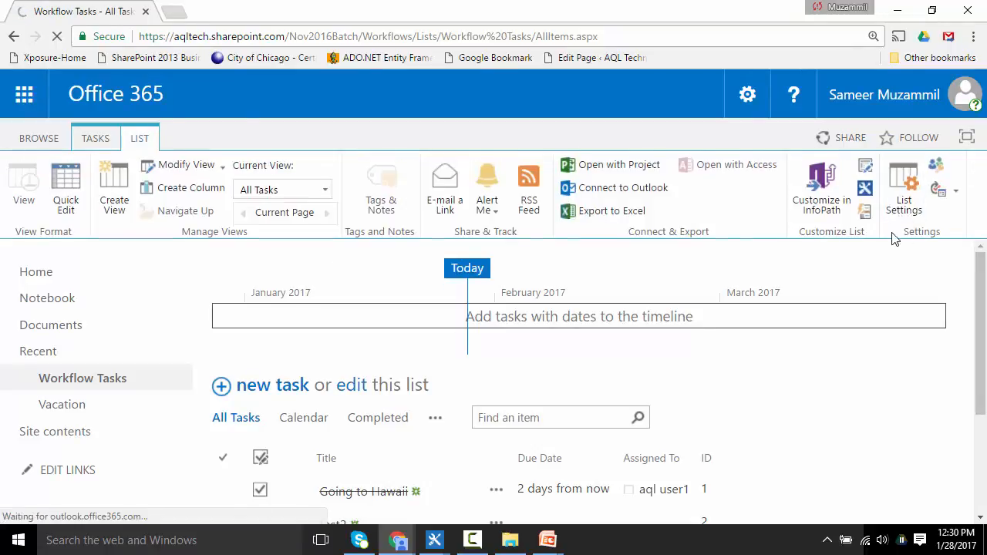
click(905, 208)
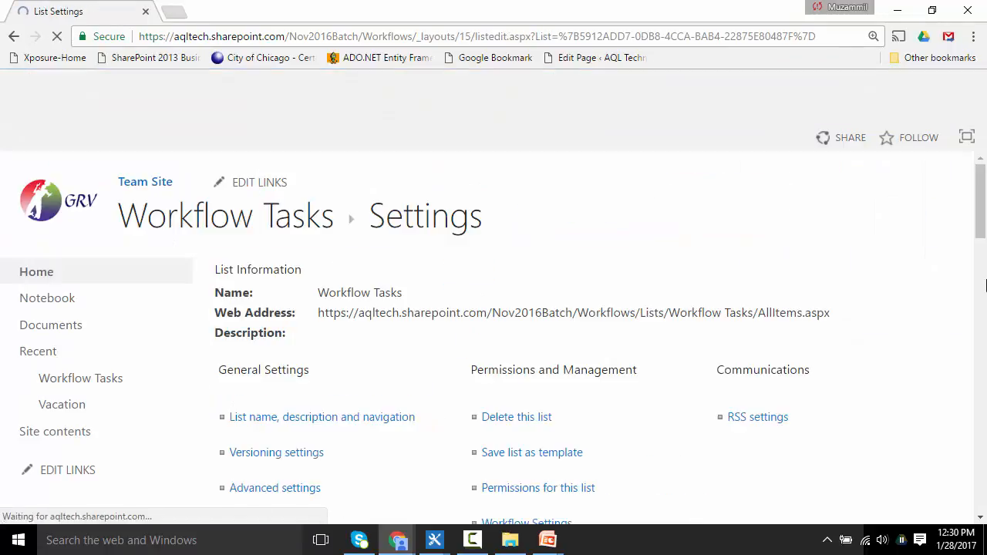
drag(984, 236, 981, 381)
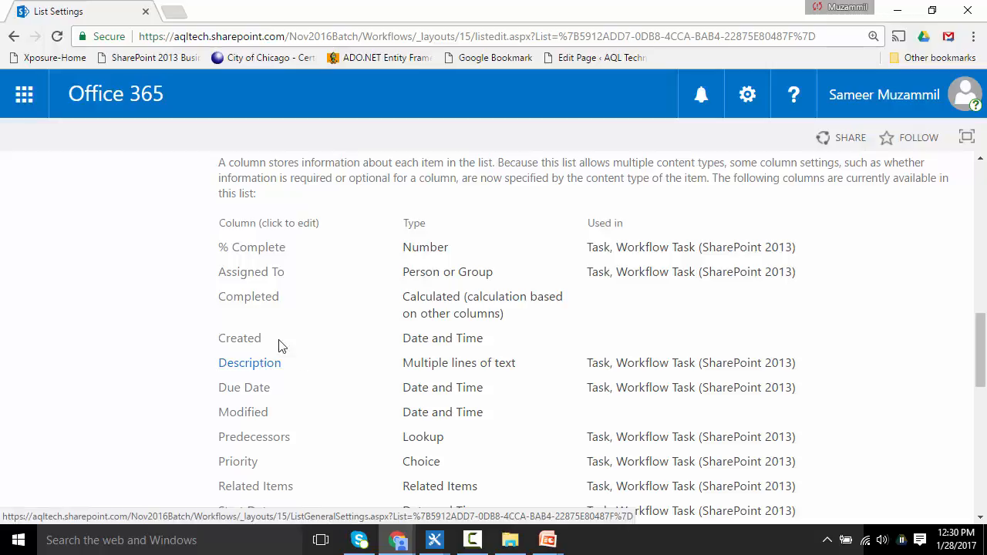
key(alt+Tab)
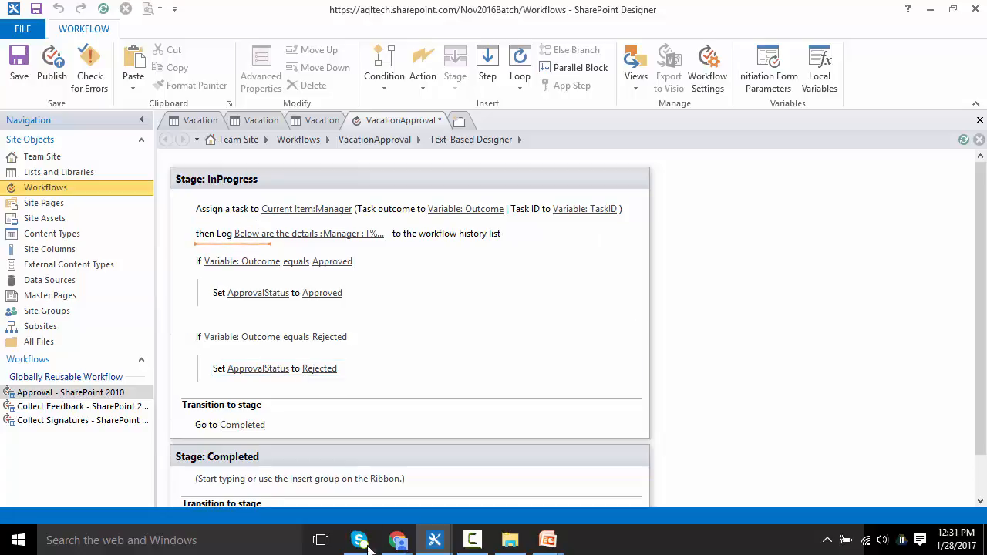
Step: Open the Vacation list settings in a new browser tab and review its columns
click(393, 544)
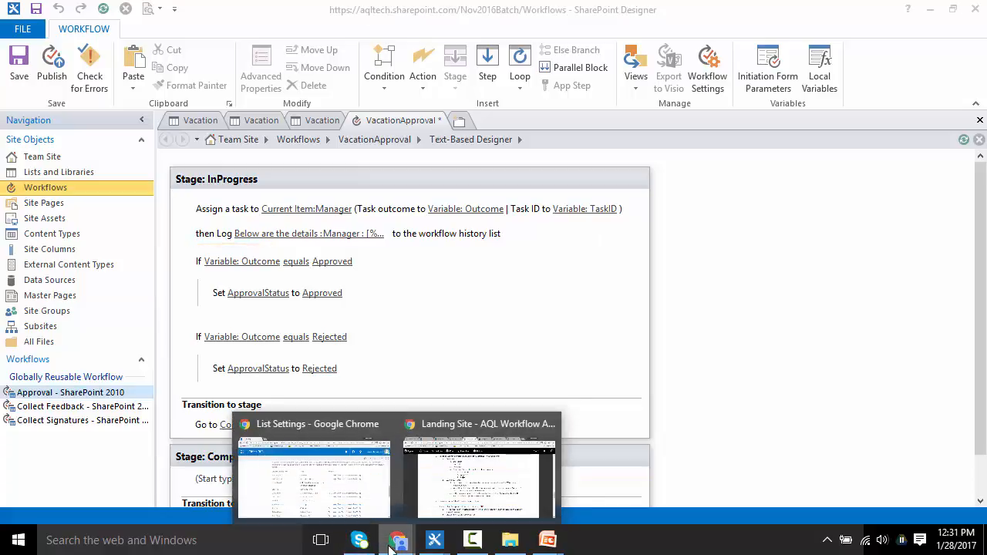
click(336, 503)
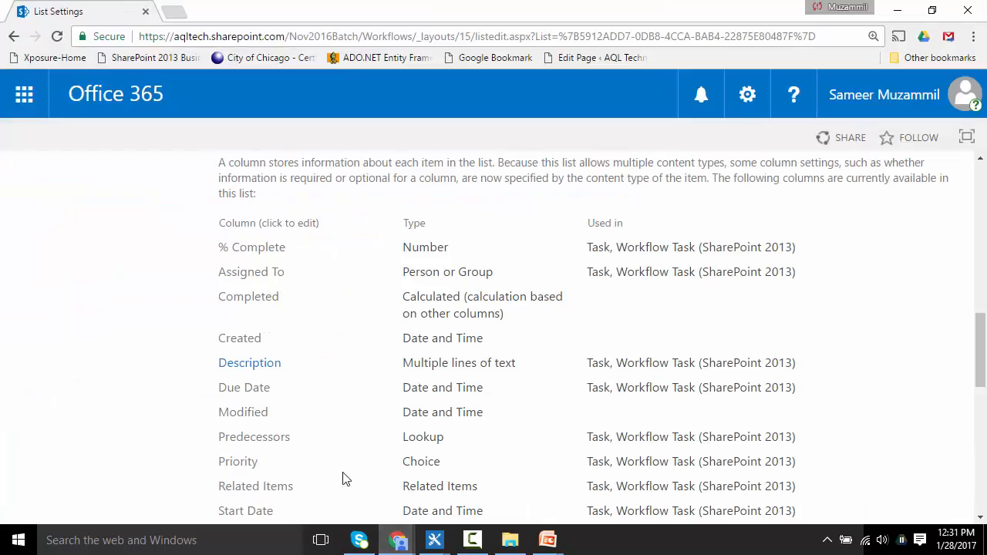
click(207, 36)
key(ctrl+c)
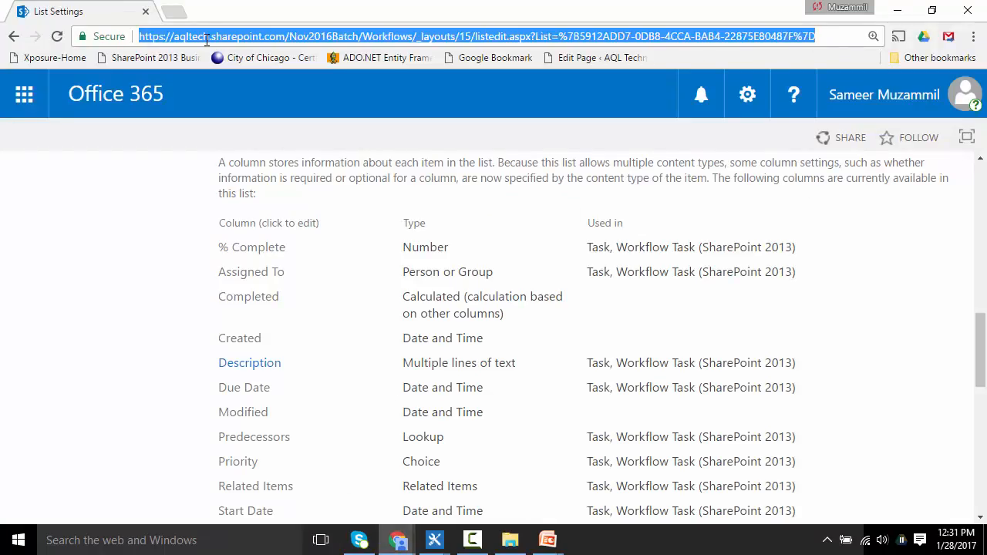
click(175, 13)
key(ctrl+v)
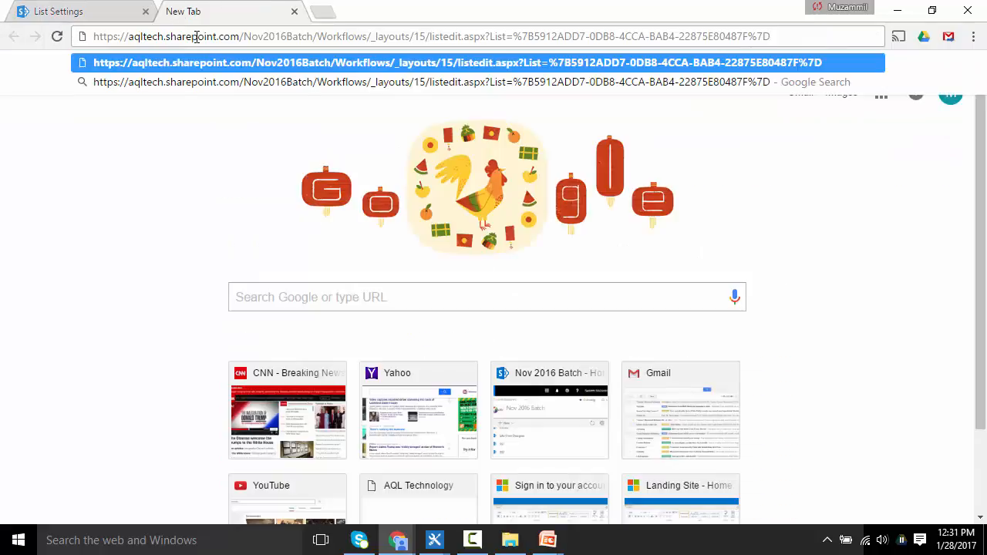
key(Return)
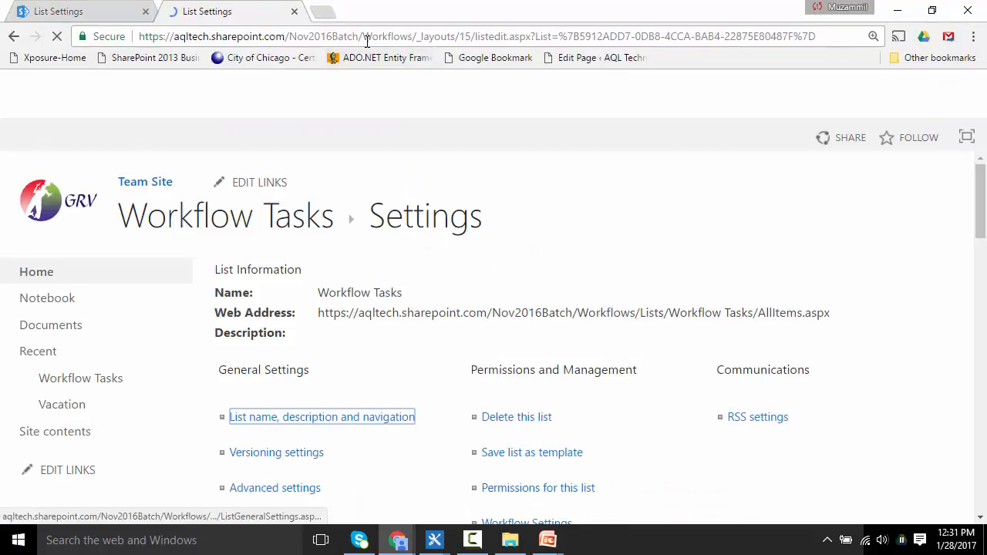
click(57, 407)
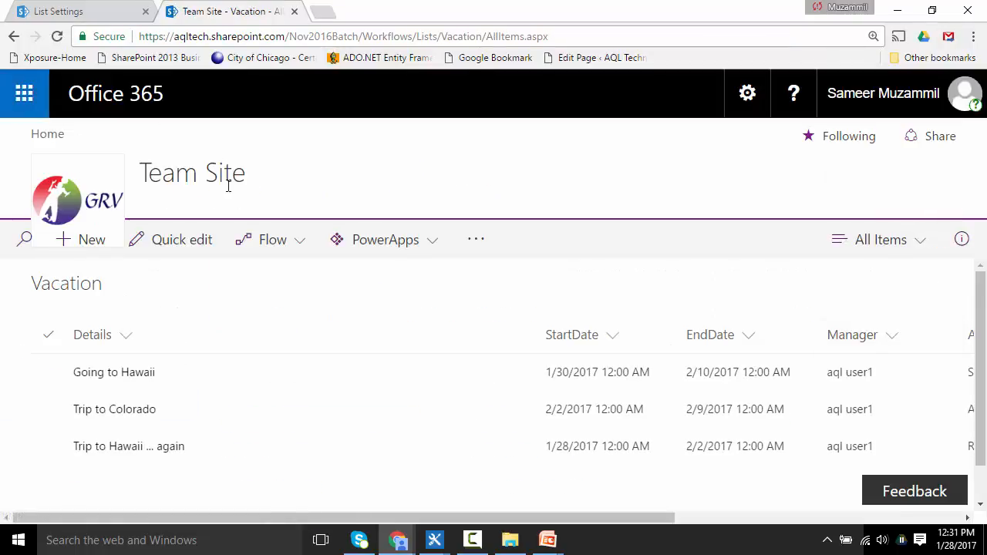
click(745, 96)
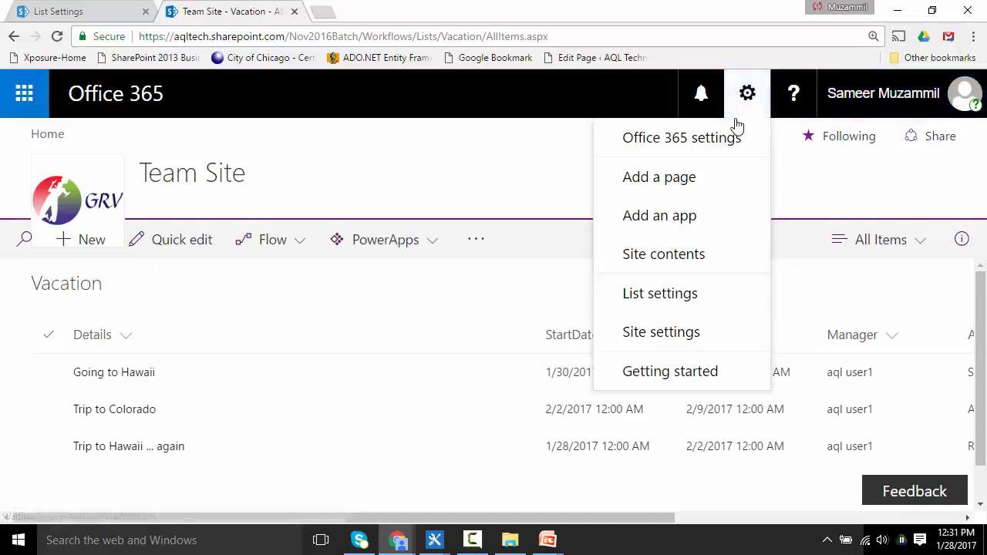
click(695, 300)
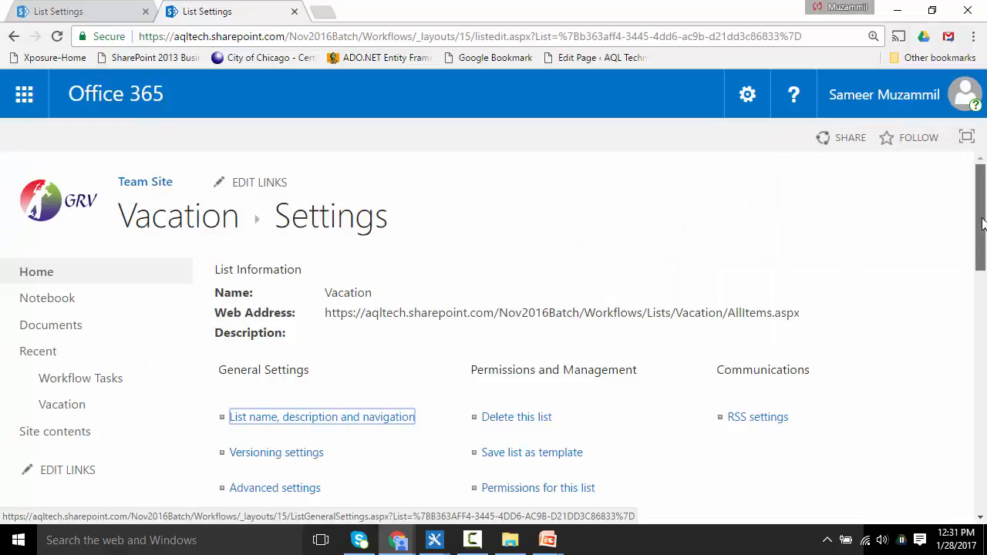
drag(982, 224, 979, 371)
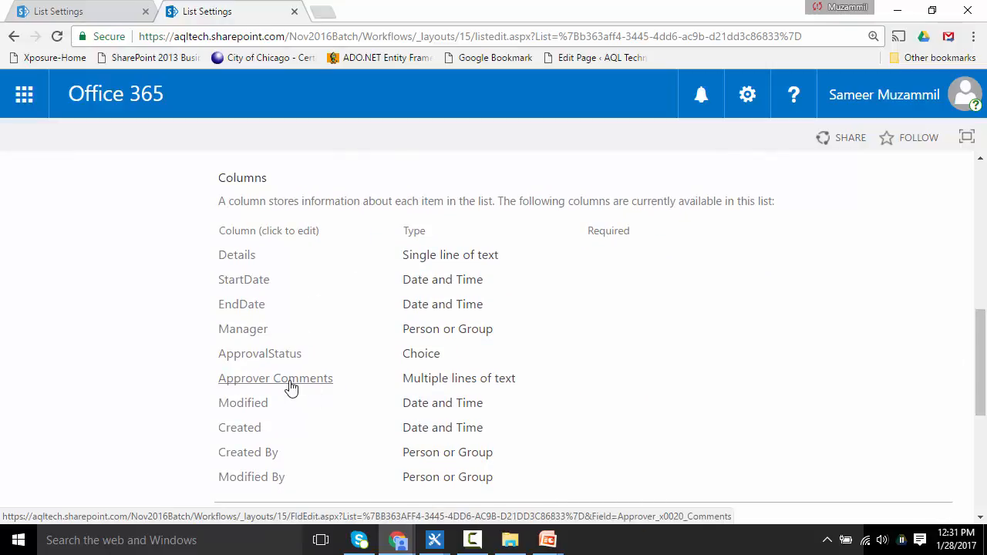
key(alt+Tab)
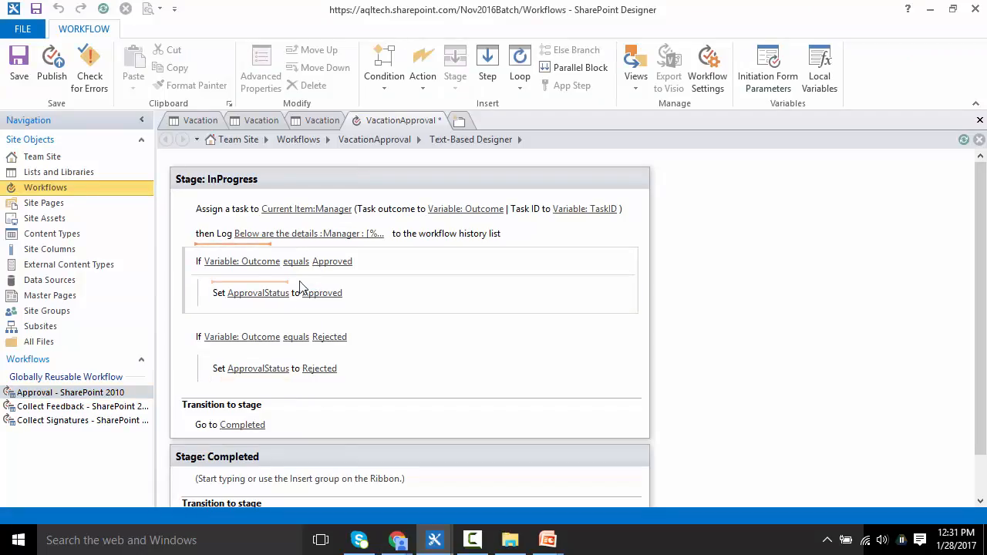
Step: Add a Set Workflow Variable action after the log step, creating a new String variable named ApproverComments
click(428, 91)
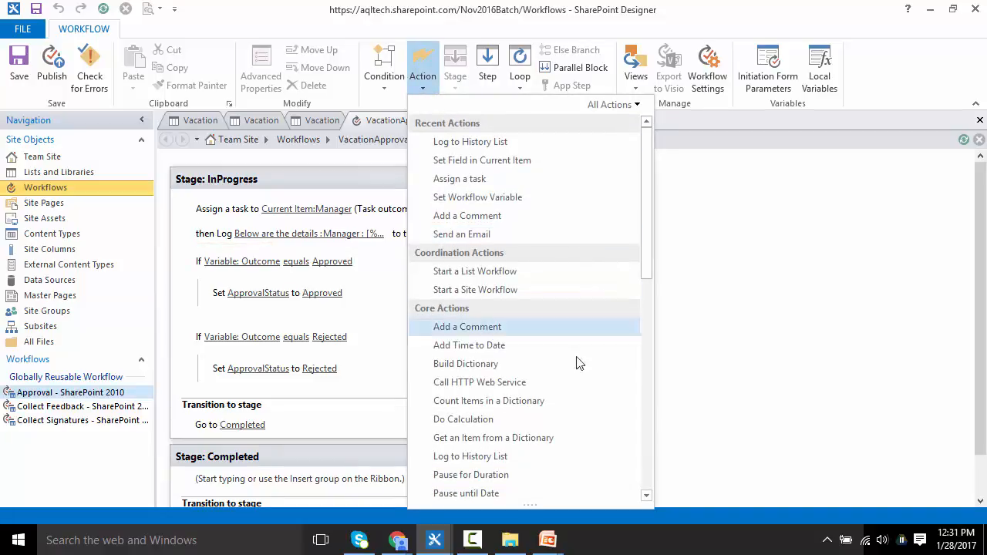
click(569, 198)
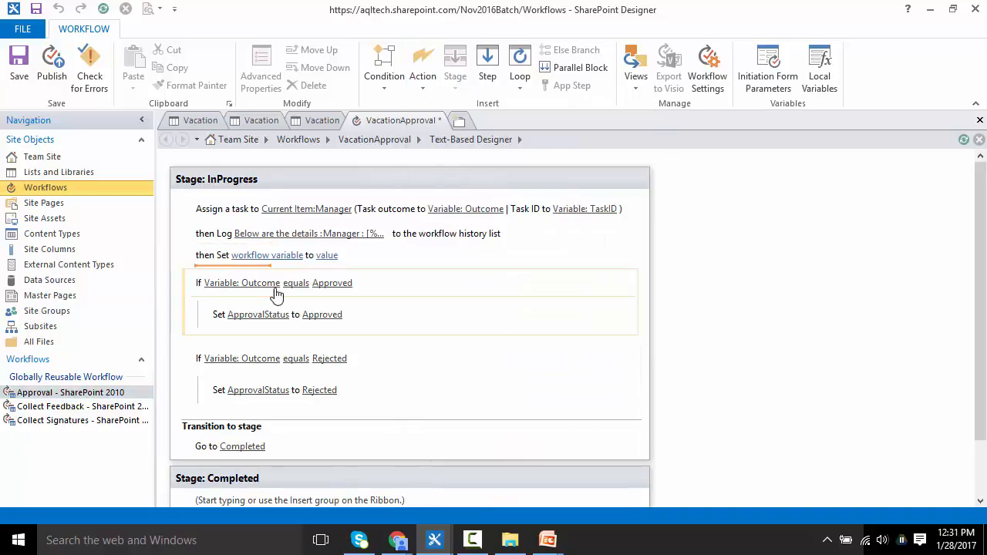
click(259, 258)
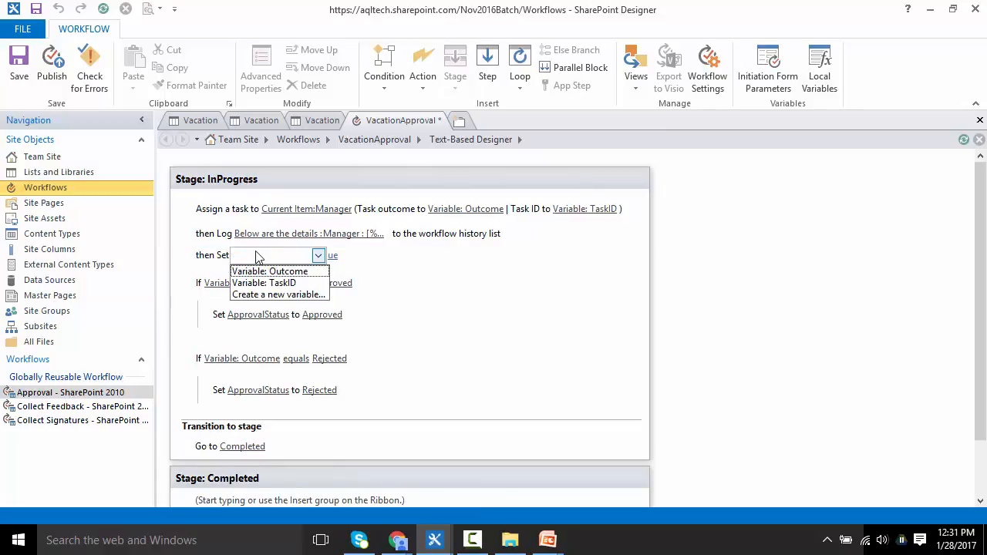
click(273, 294)
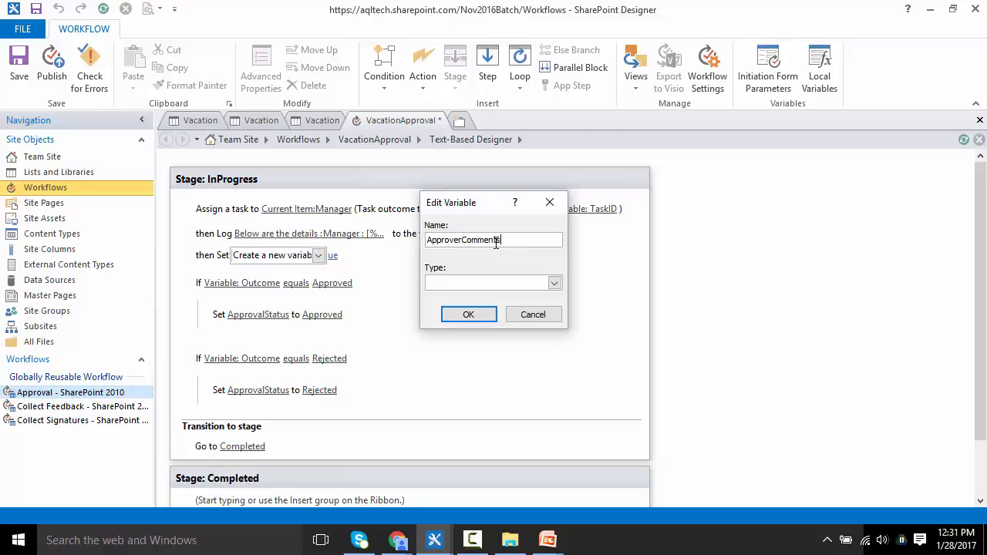
click(554, 283)
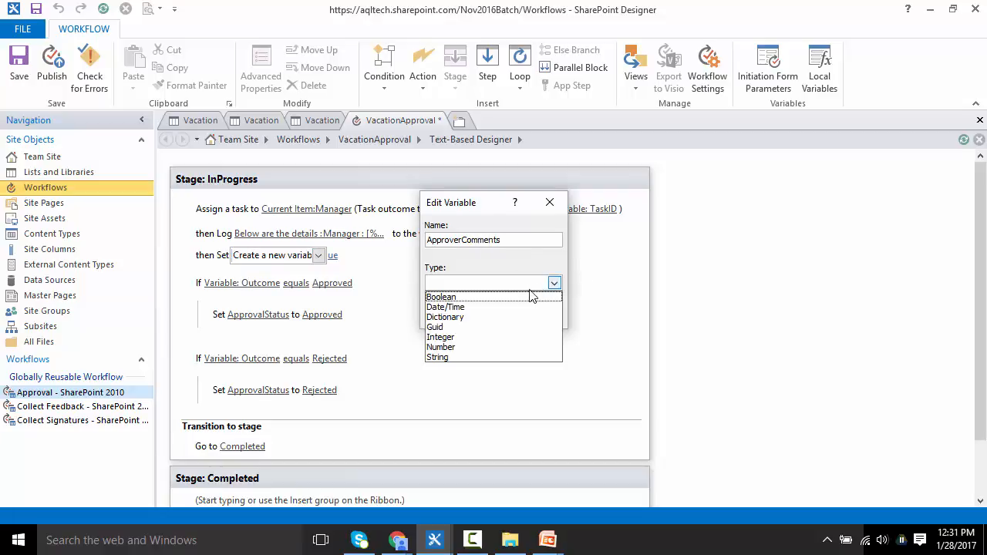
click(449, 359)
click(472, 314)
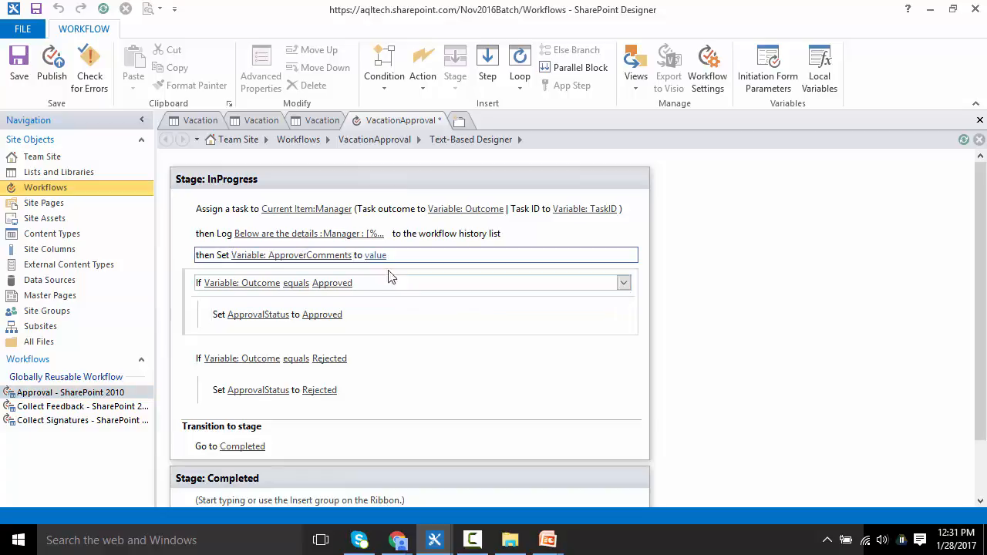
Step: Switch to the browser to compare the Workflow Tasks and Vacation list columns, cancelling the value lookup opened for the variable
click(374, 256)
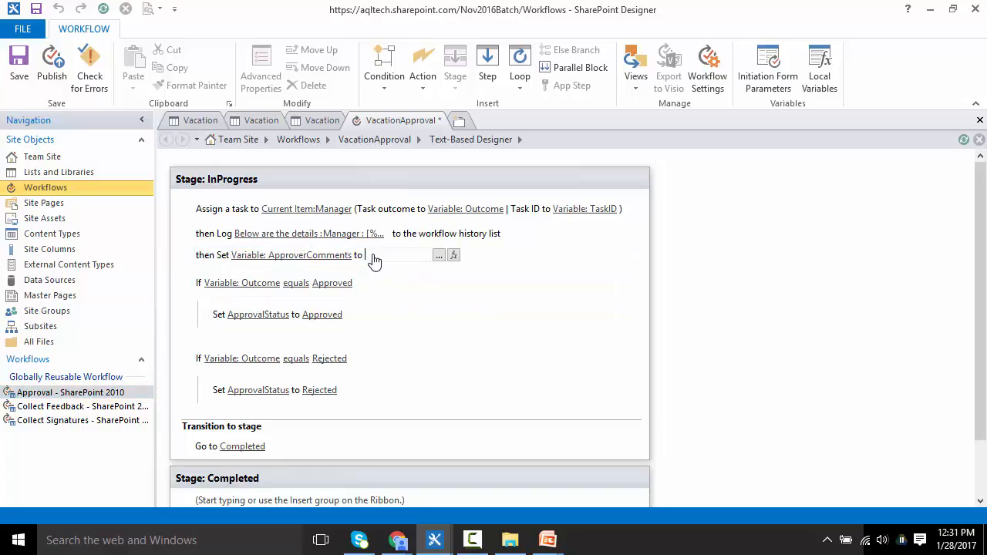
click(450, 257)
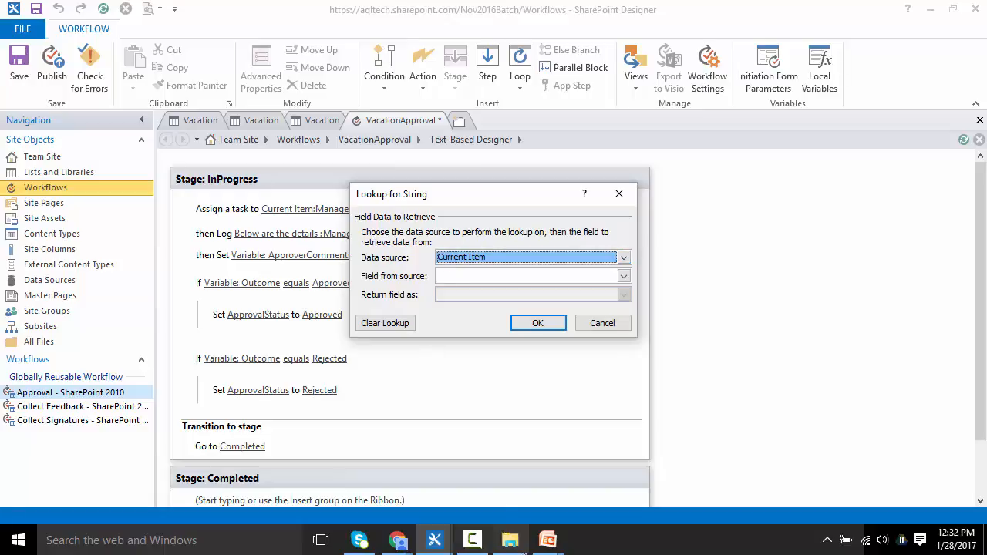
click(397, 542)
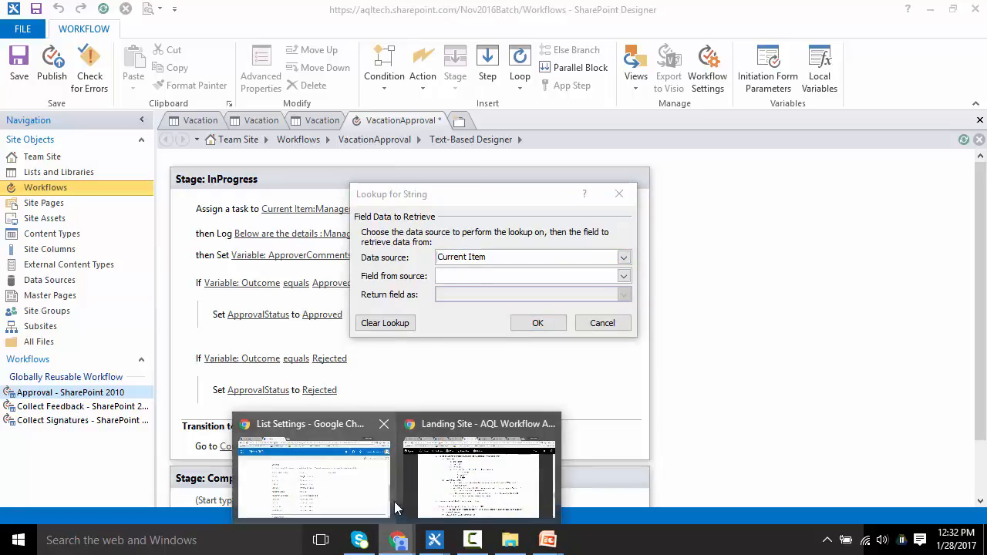
click(316, 486)
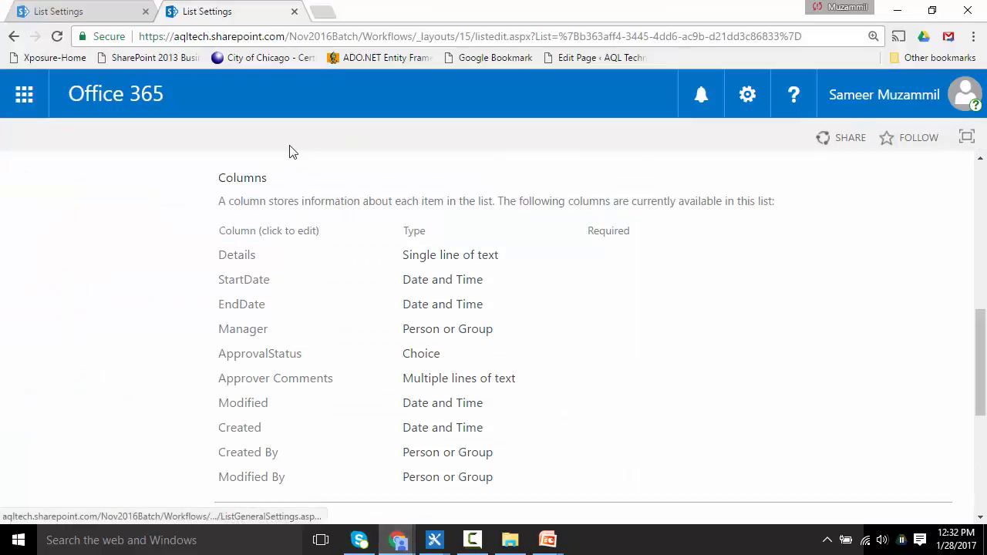
click(6, 11)
drag(981, 351, 983, 173)
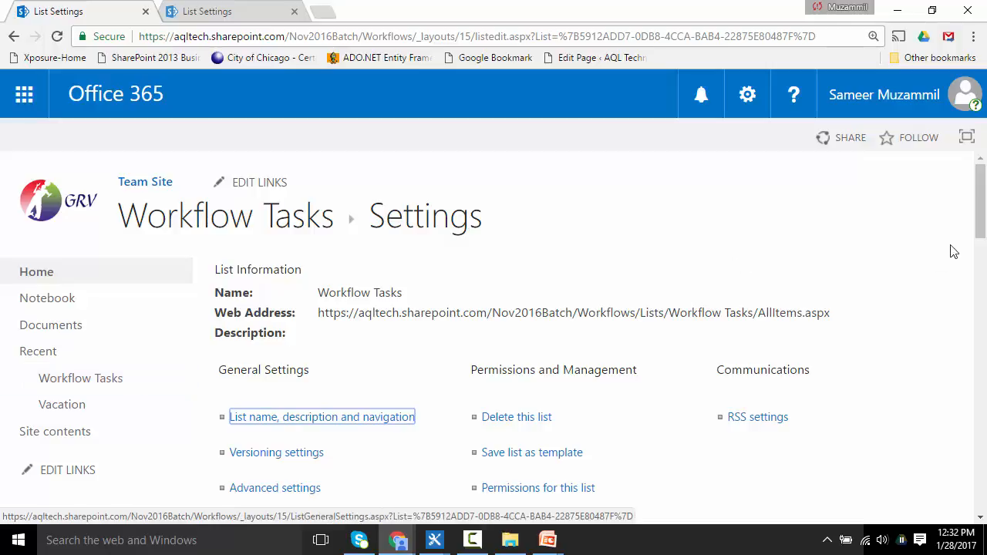
drag(982, 234, 978, 413)
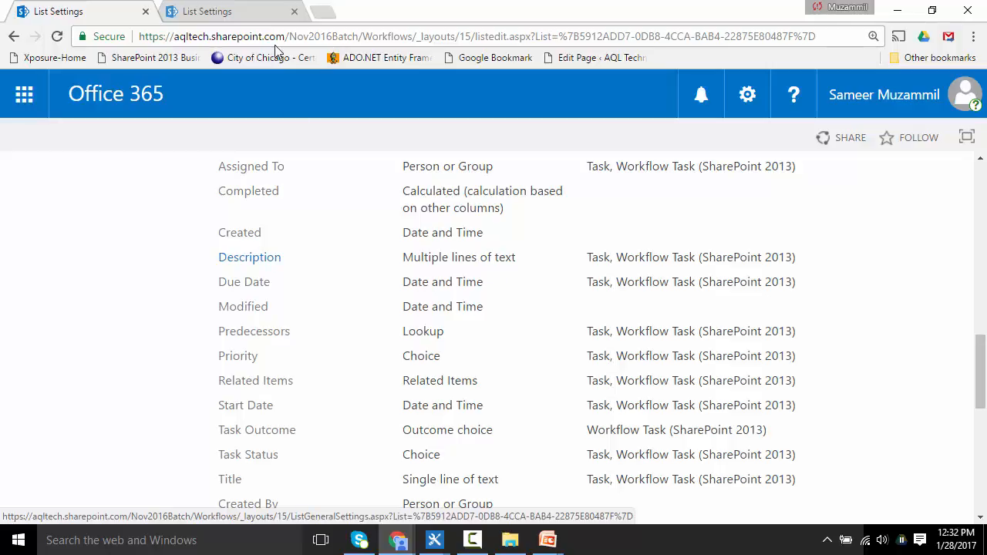
click(251, 14)
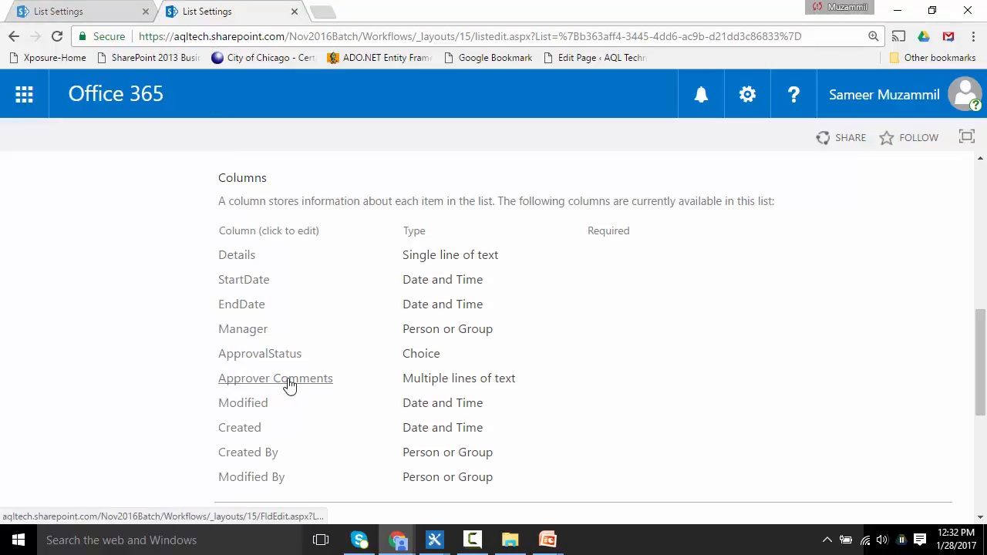
key(alt+Tab)
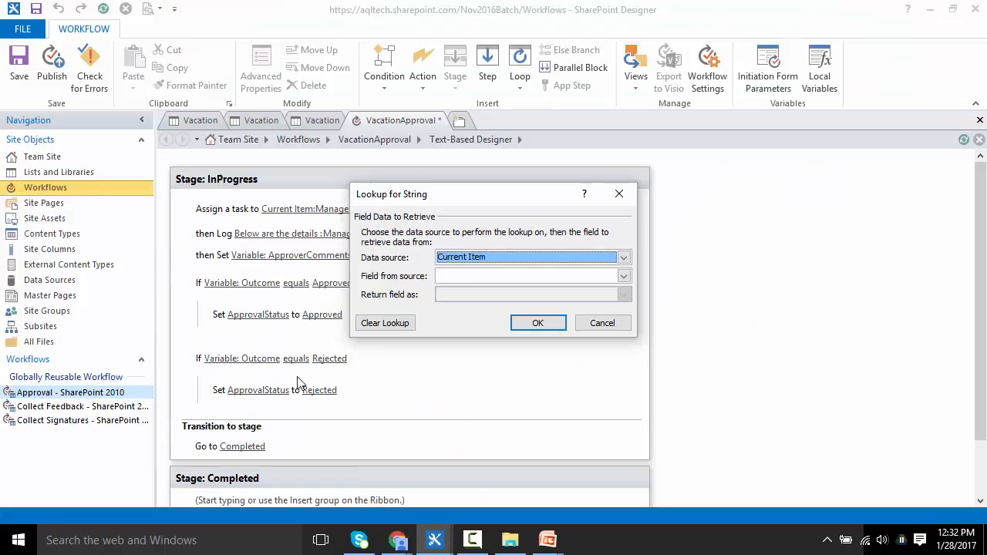
click(600, 323)
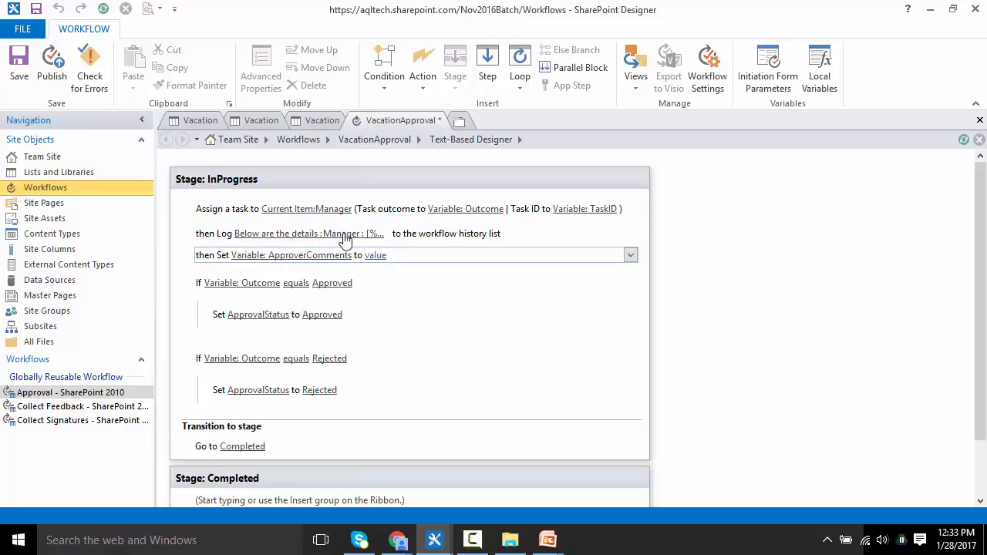
Step: Look up the ApproverComments value from Association: Task List, field Description, finding the item by its ID field
click(210, 215)
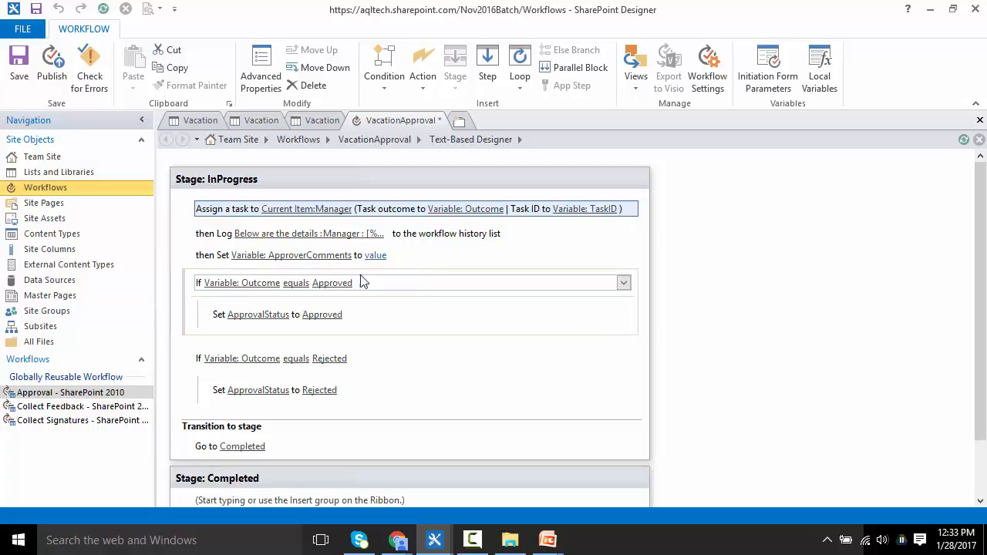
click(374, 257)
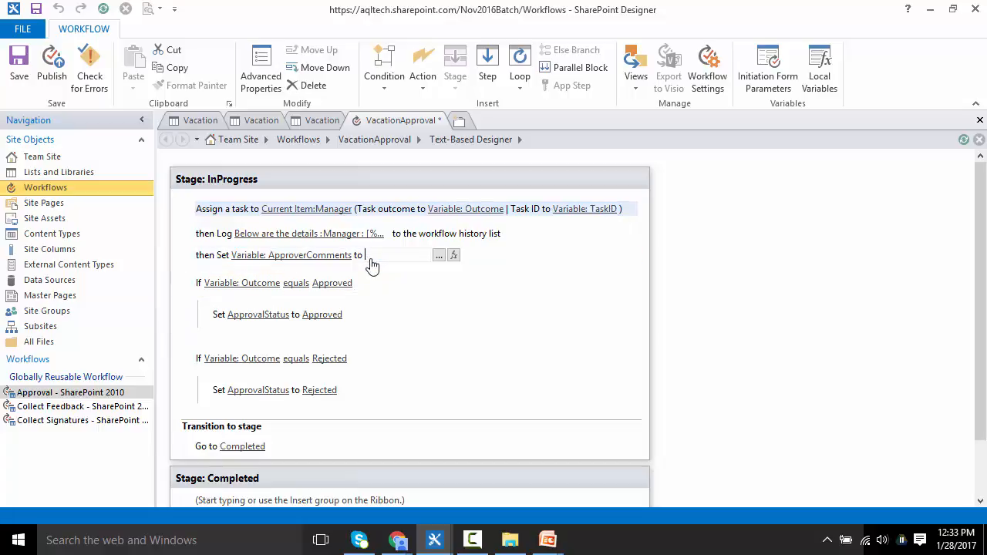
click(454, 255)
click(495, 257)
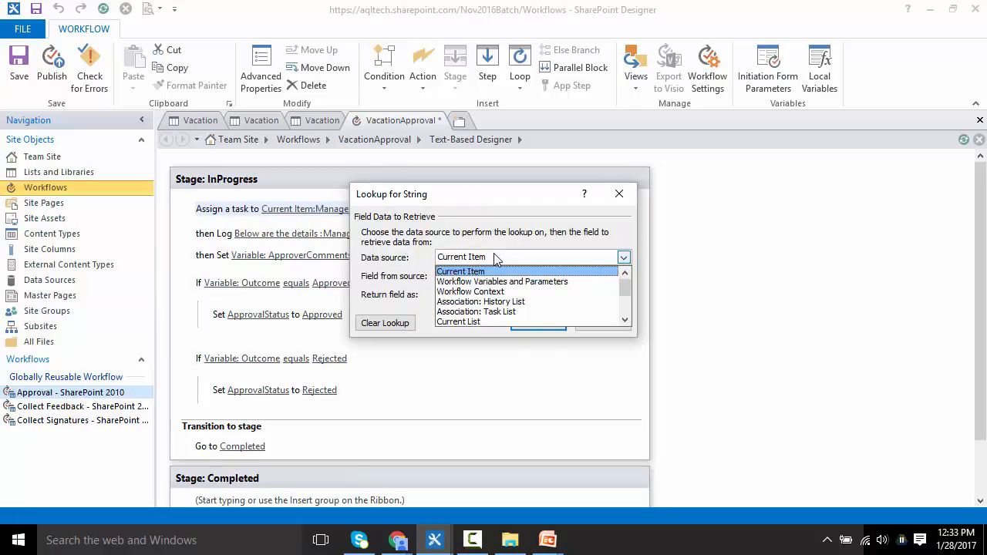
click(494, 257)
click(495, 257)
click(496, 313)
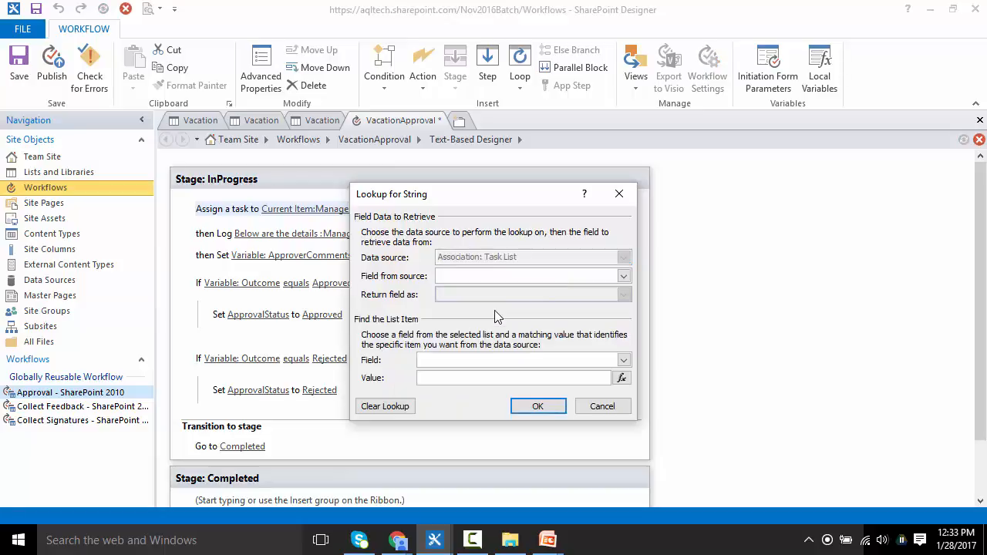
click(519, 278)
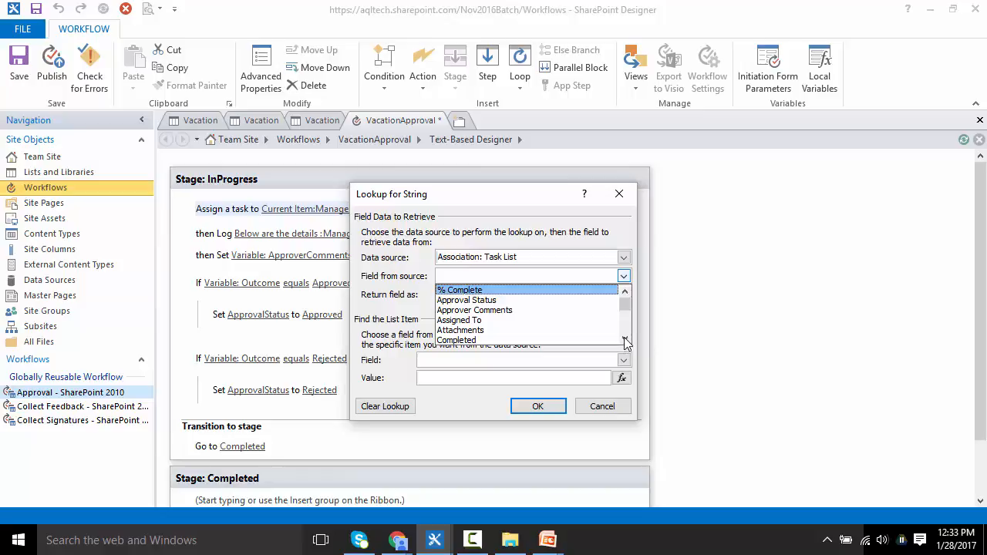
key(d)
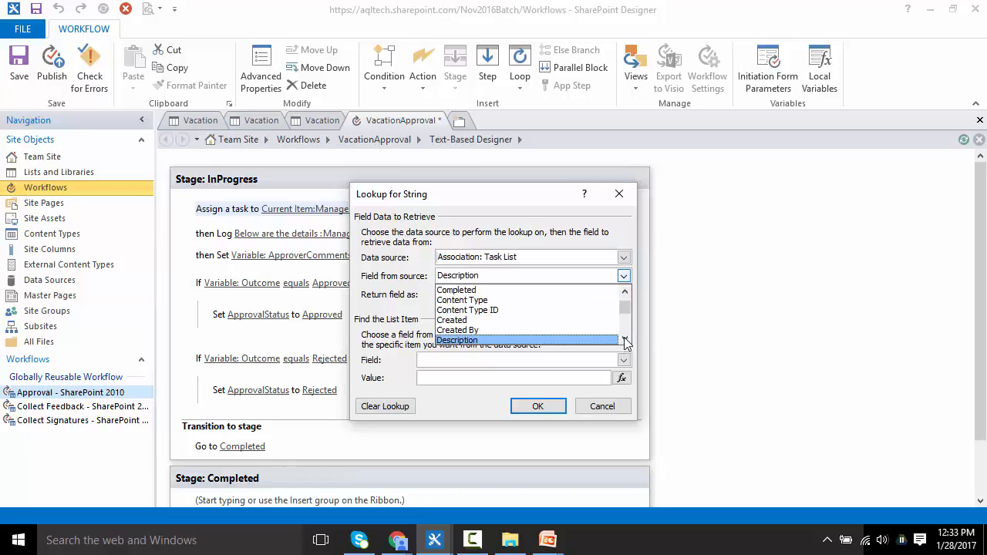
click(580, 342)
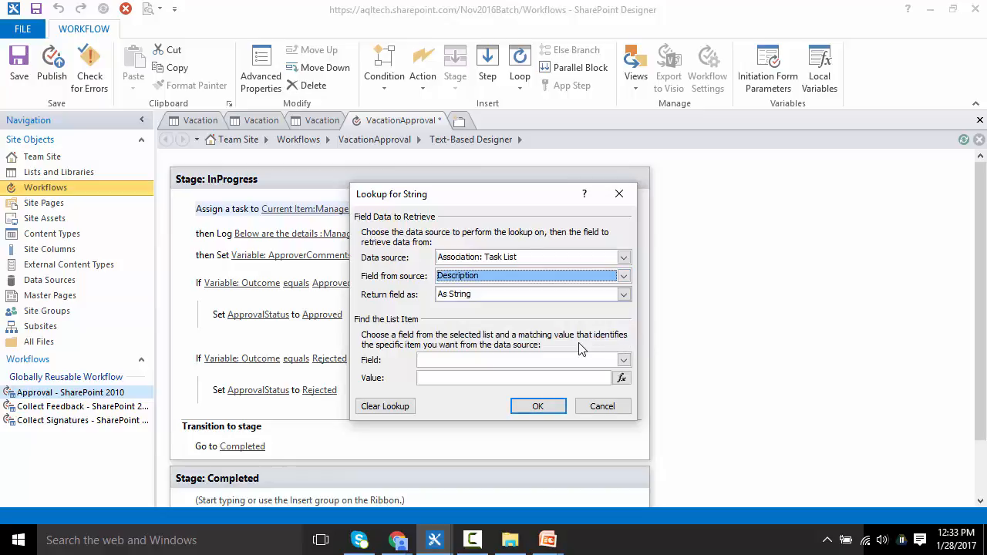
click(486, 363)
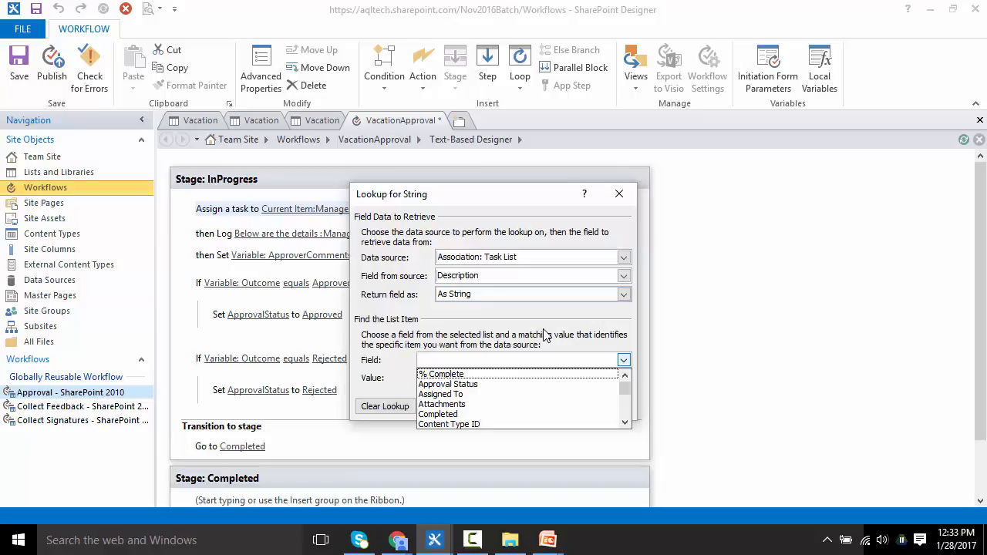
key(i)
key(Return)
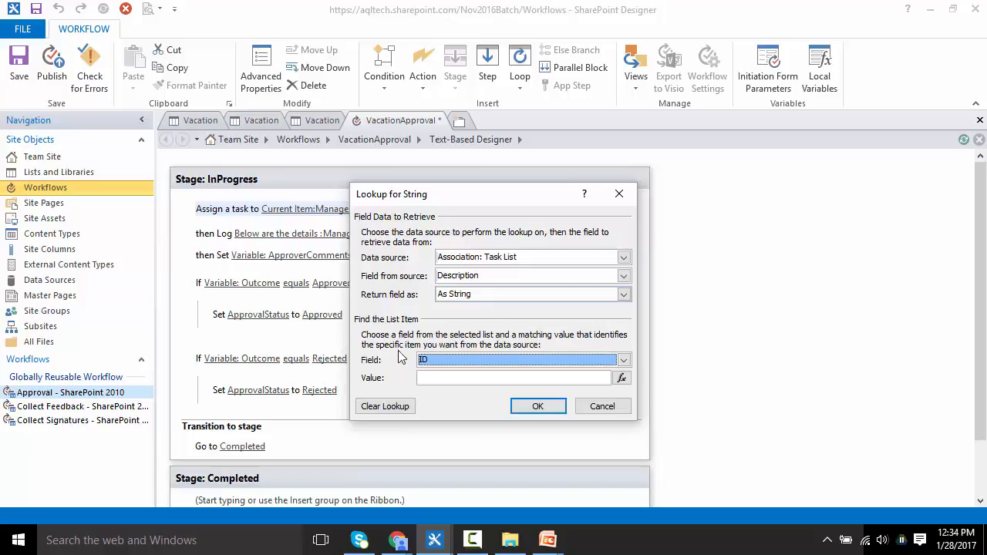
Step: Set the lookup's ID match value to the workflow variable TaskID and confirm the lookup
click(623, 378)
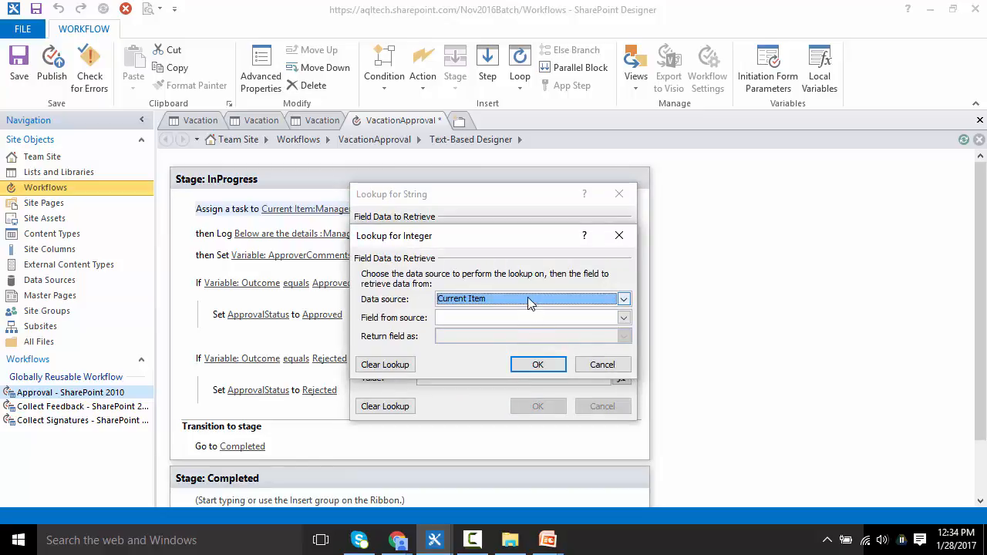
click(623, 299)
click(475, 321)
click(469, 322)
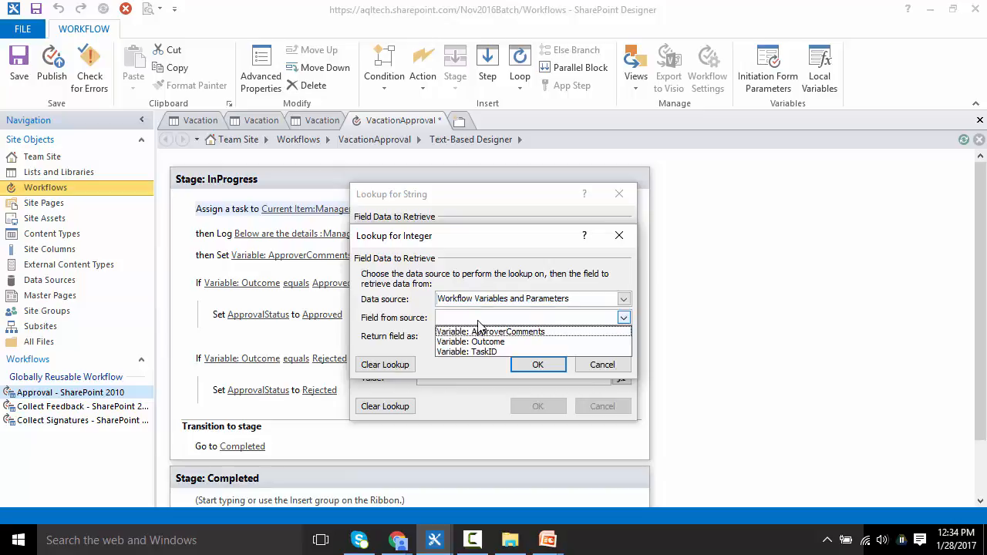
click(519, 355)
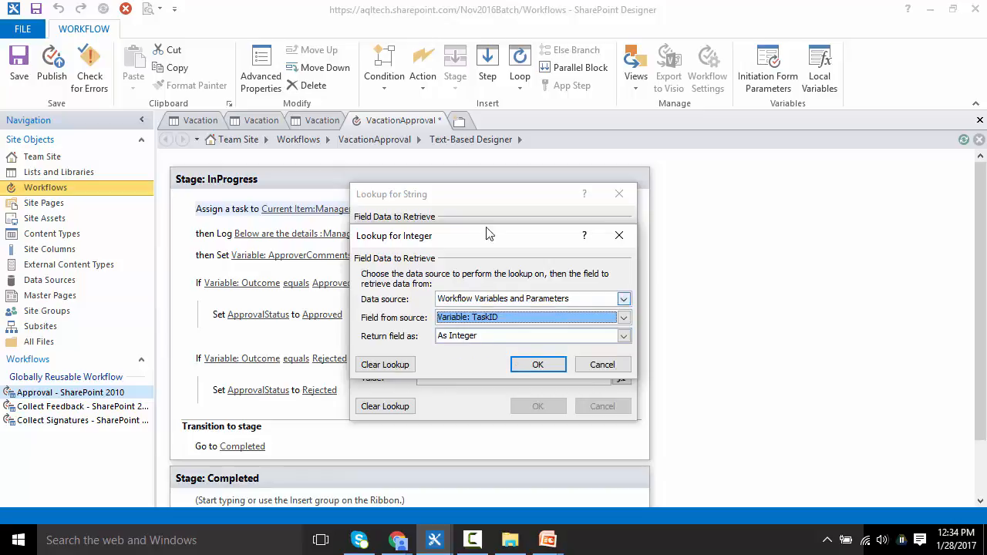
click(534, 365)
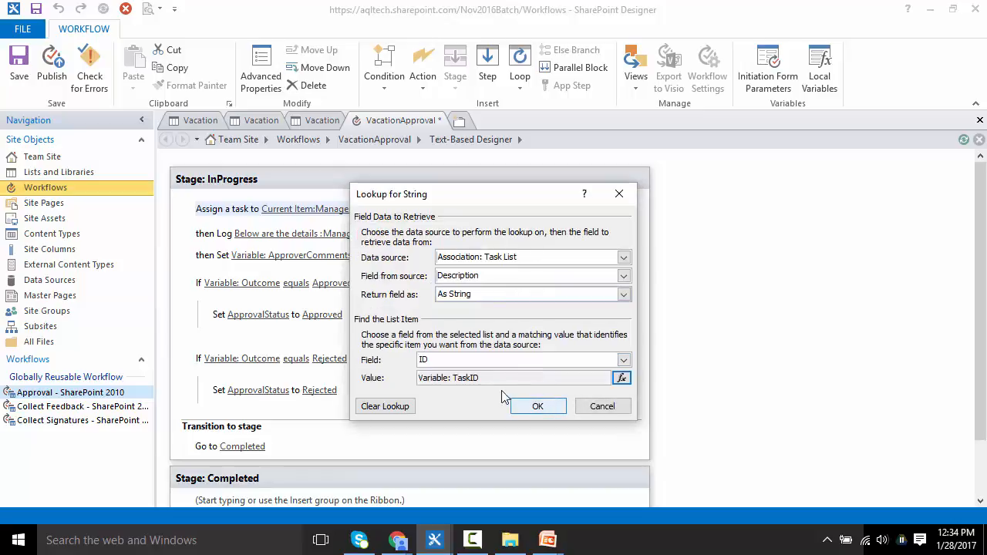
drag(486, 200, 790, 184)
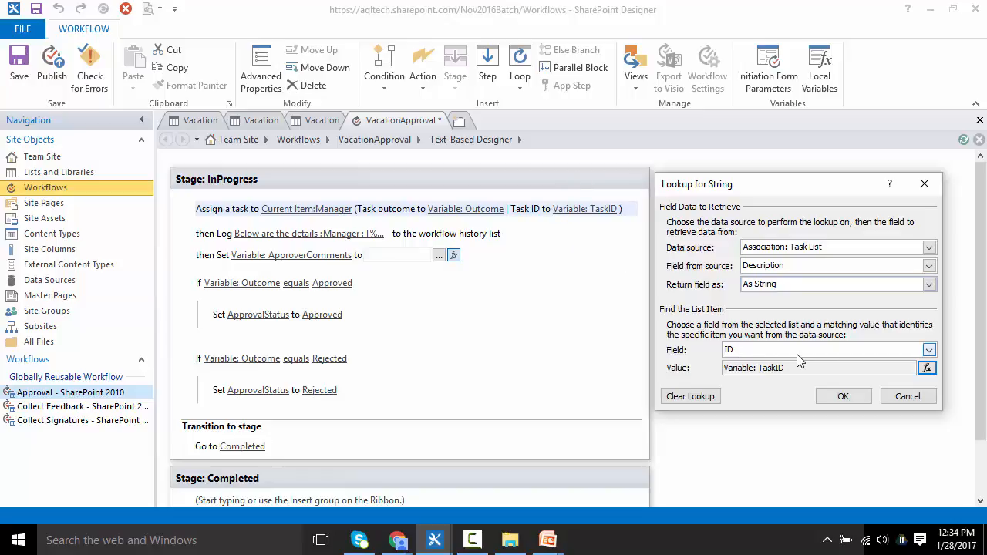
click(834, 398)
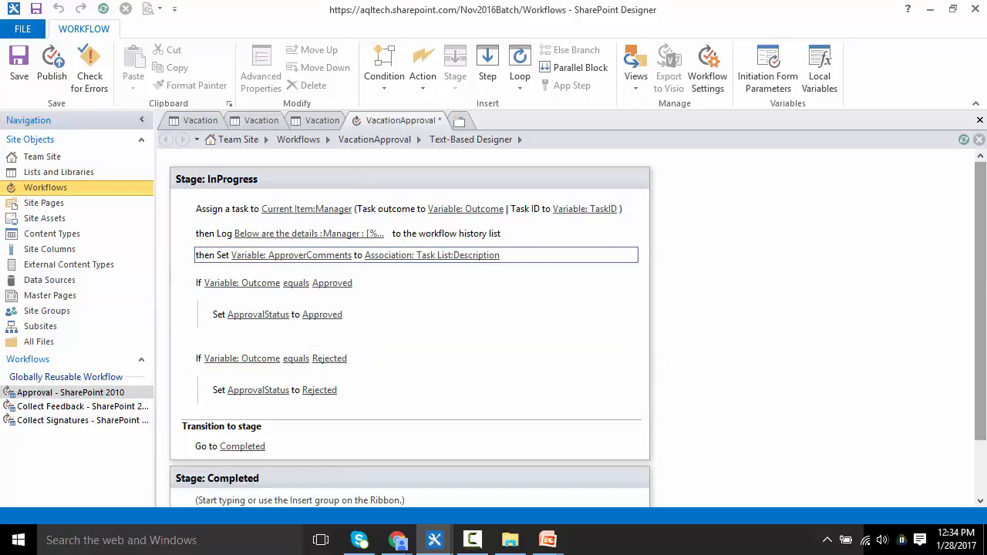
Step: Add a Set Field in Current Item action in the Completed stage setting Approver Comments to the workflow variable ApproverComments
scroll(981, 316, down, 2)
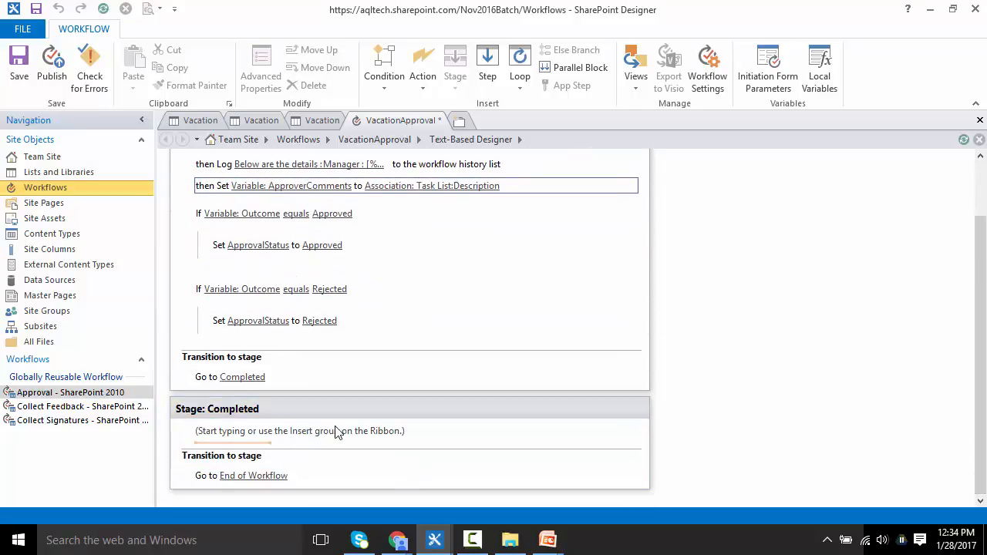
click(419, 79)
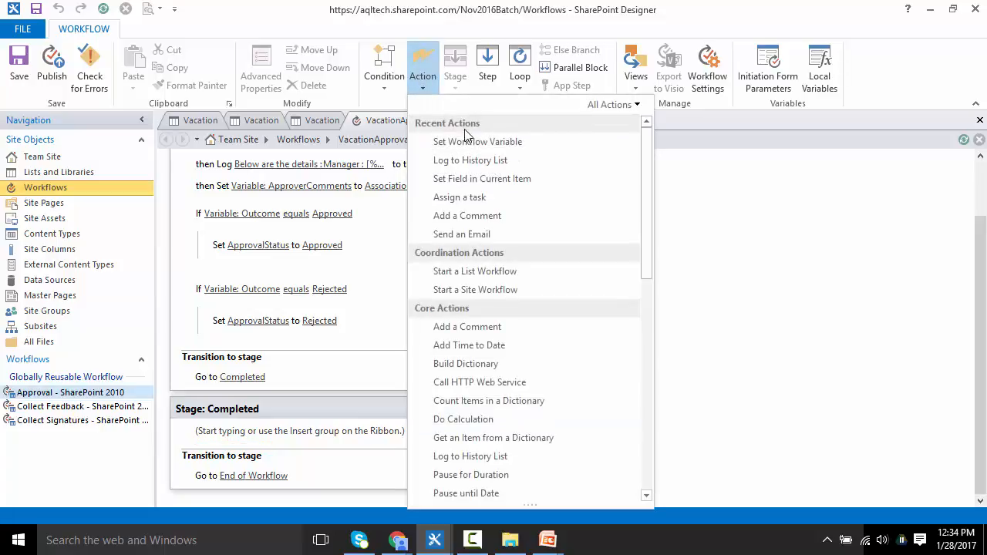
click(525, 179)
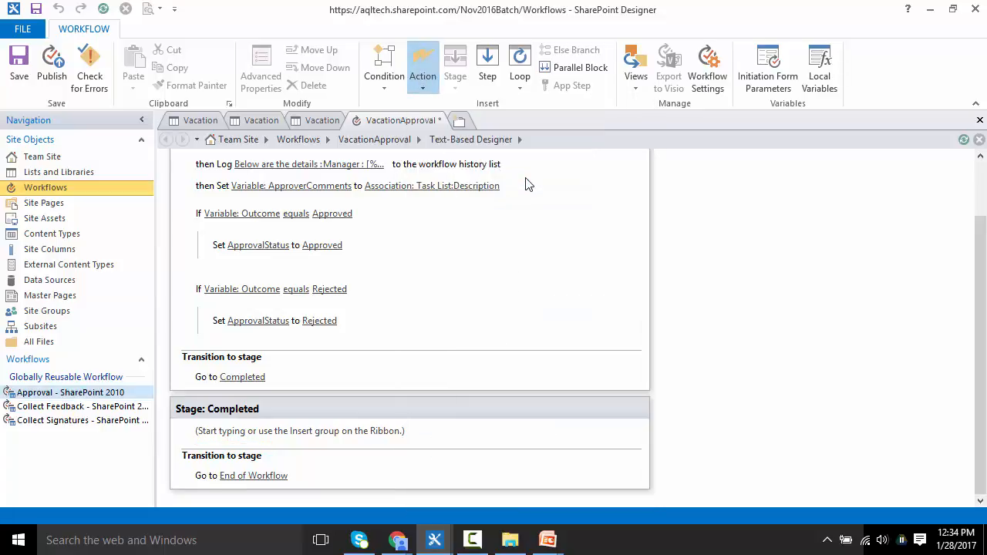
click(220, 439)
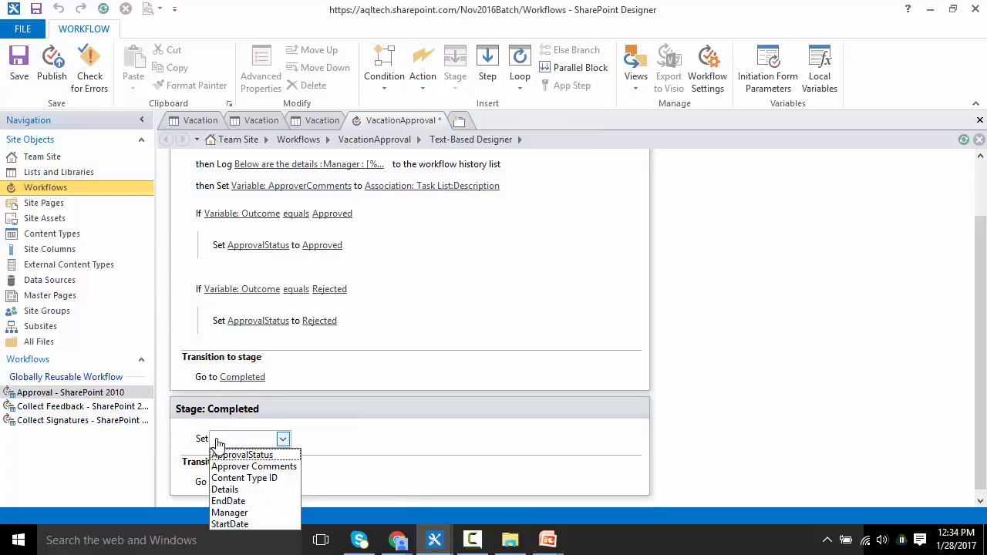
click(240, 467)
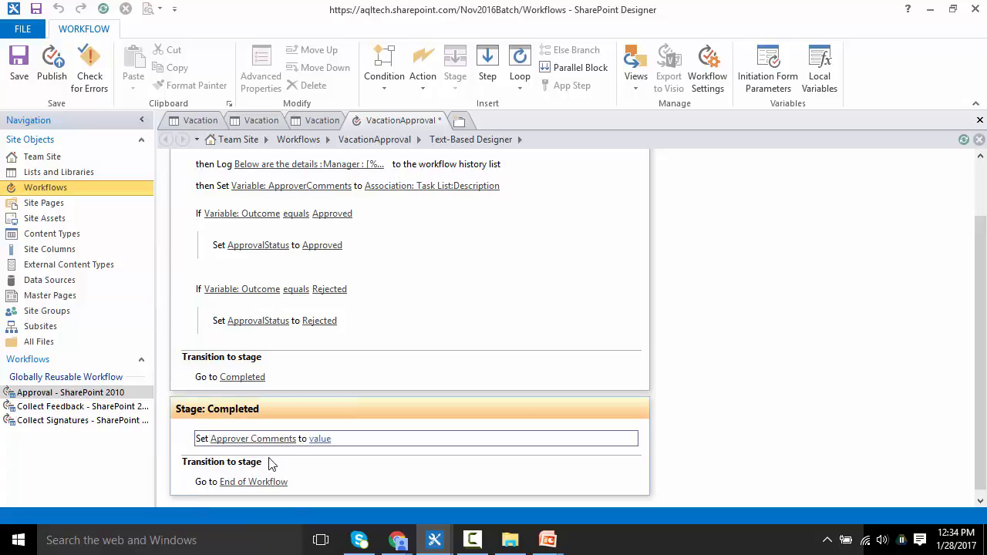
click(317, 441)
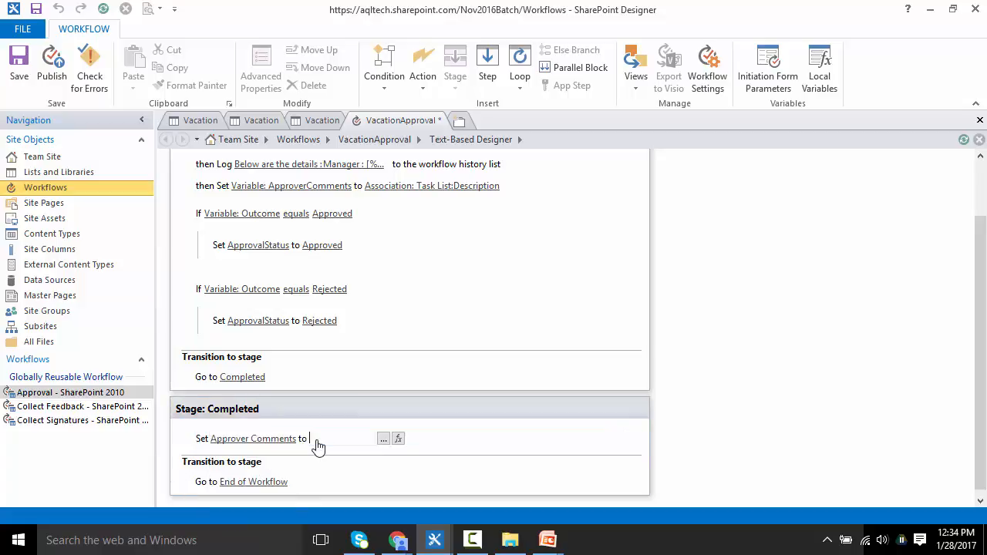
click(398, 439)
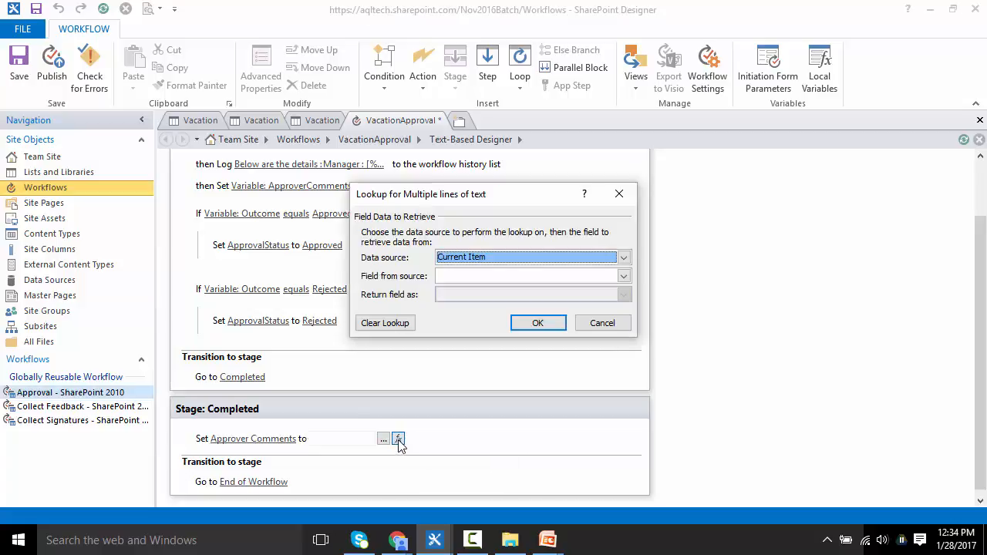
click(474, 259)
click(474, 282)
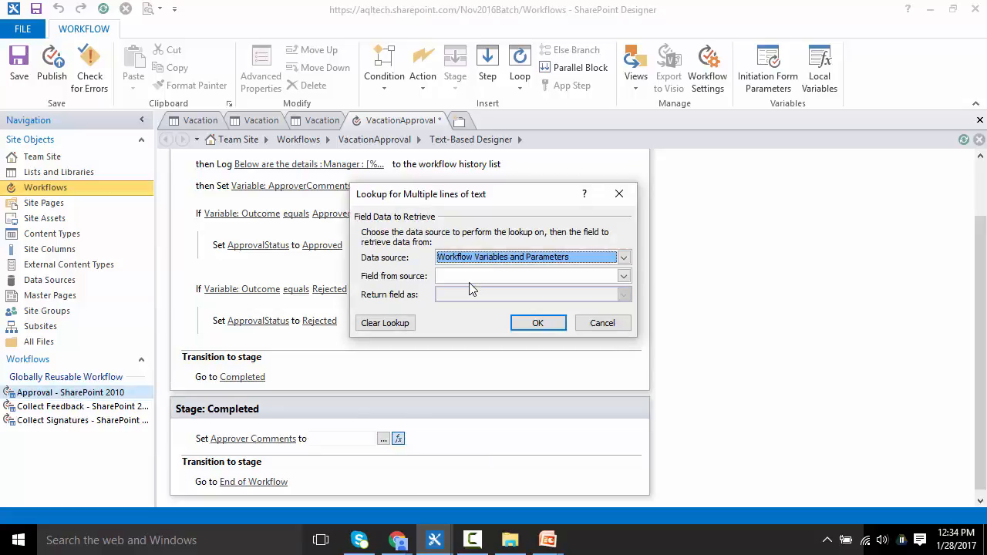
click(476, 277)
click(477, 284)
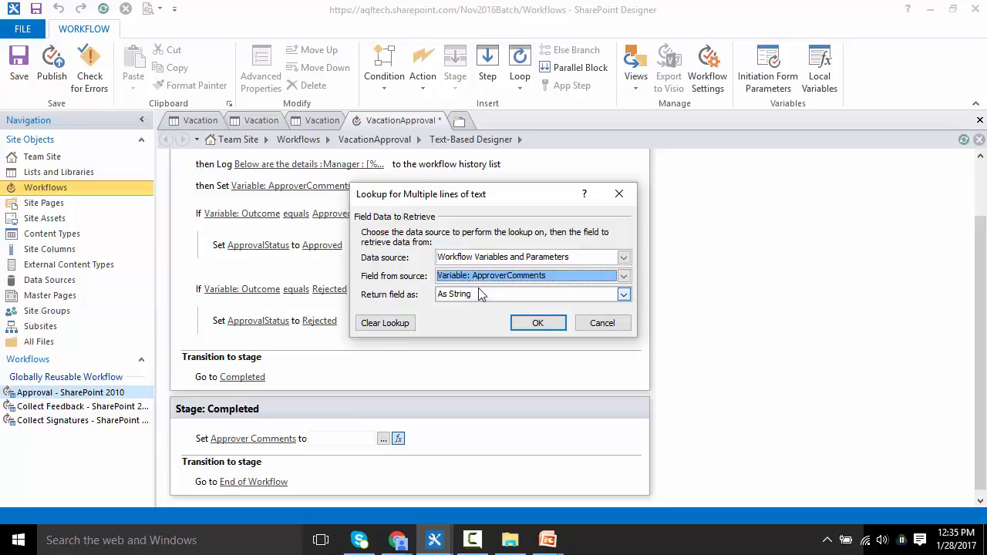
click(522, 324)
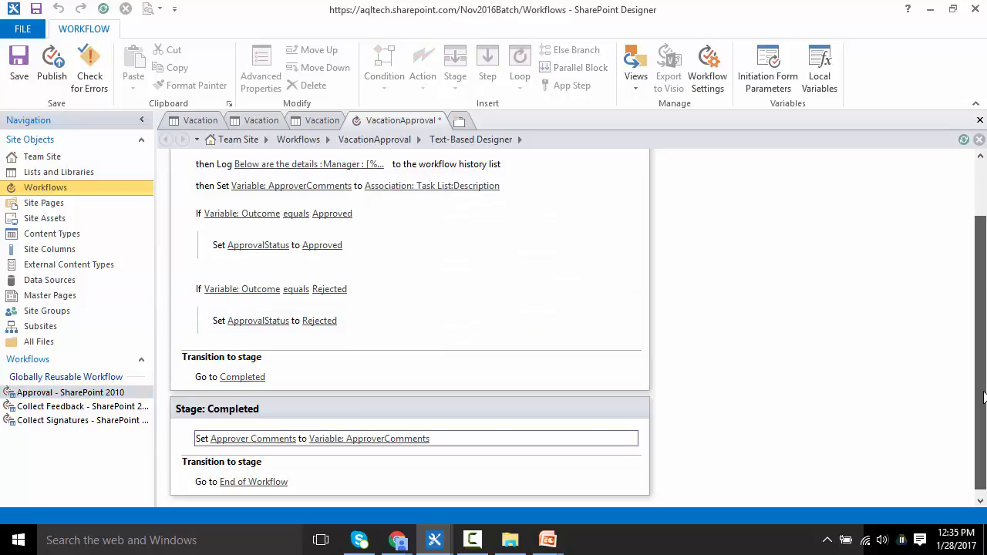
Step: Insert a Log to History List action directly after the step that sets the ApproverComments variable
scroll(982, 398, up, 2)
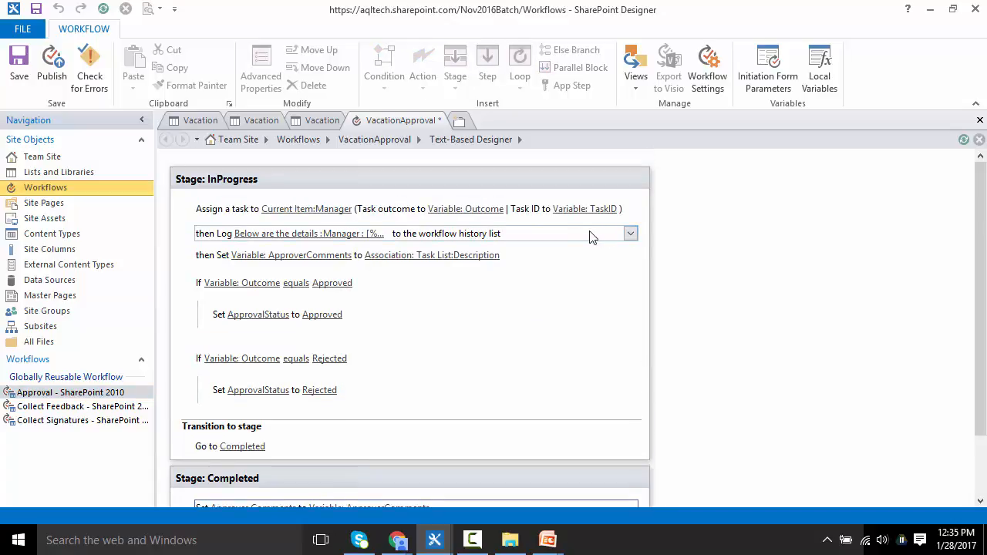
mouse_move(623, 236)
click(430, 276)
key(Up)
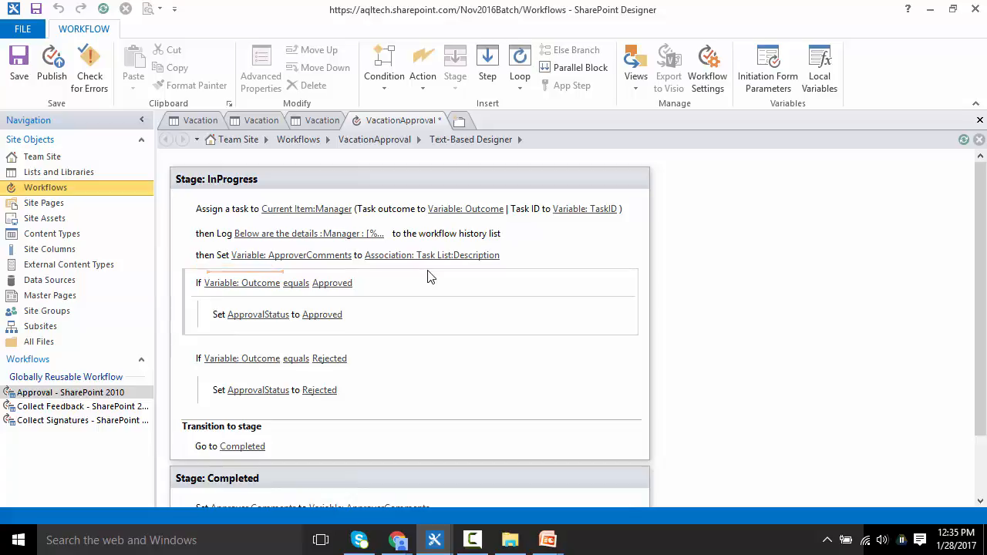
click(423, 68)
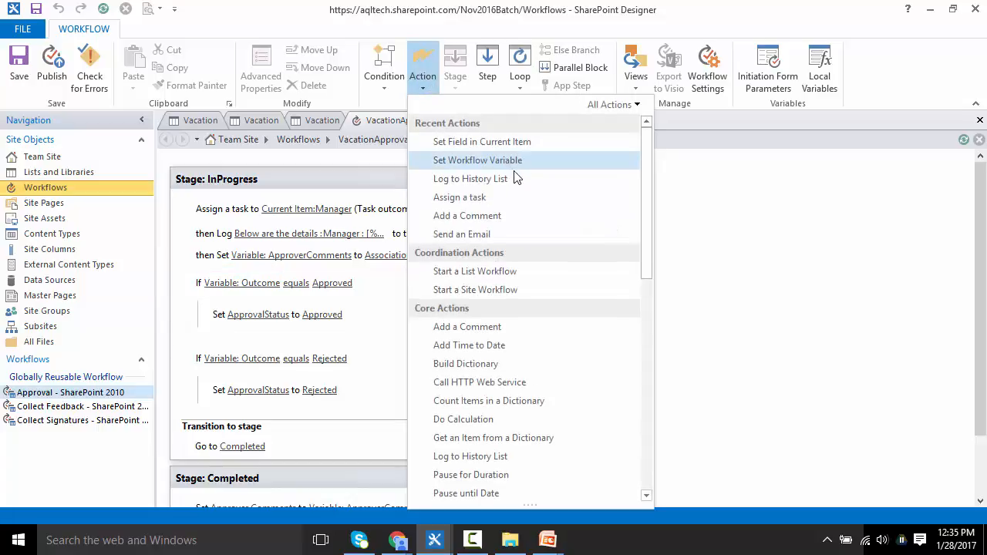
click(516, 178)
Step: Set the log message to "Approver Comments retrived from Task List : " followed by the ApproverComments variable
click(257, 278)
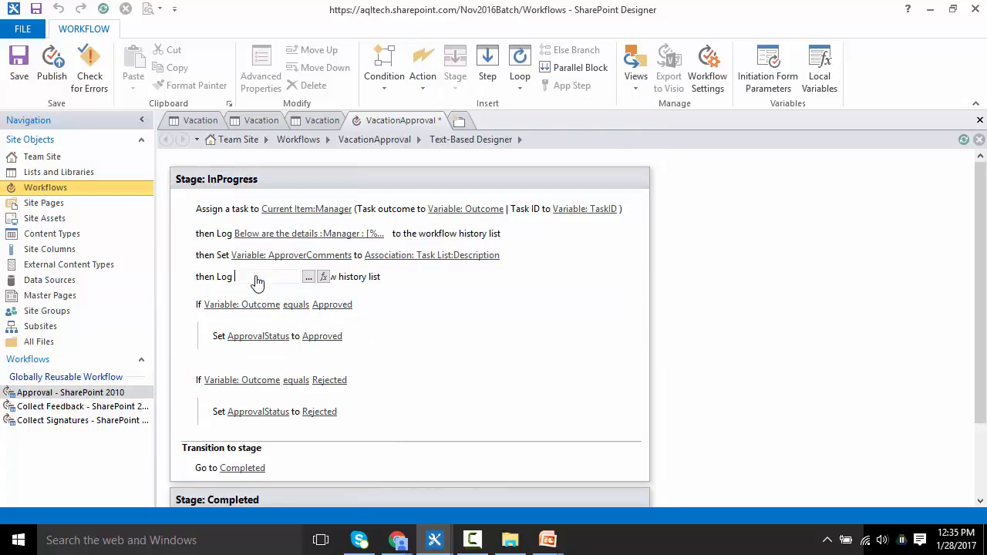
click(309, 277)
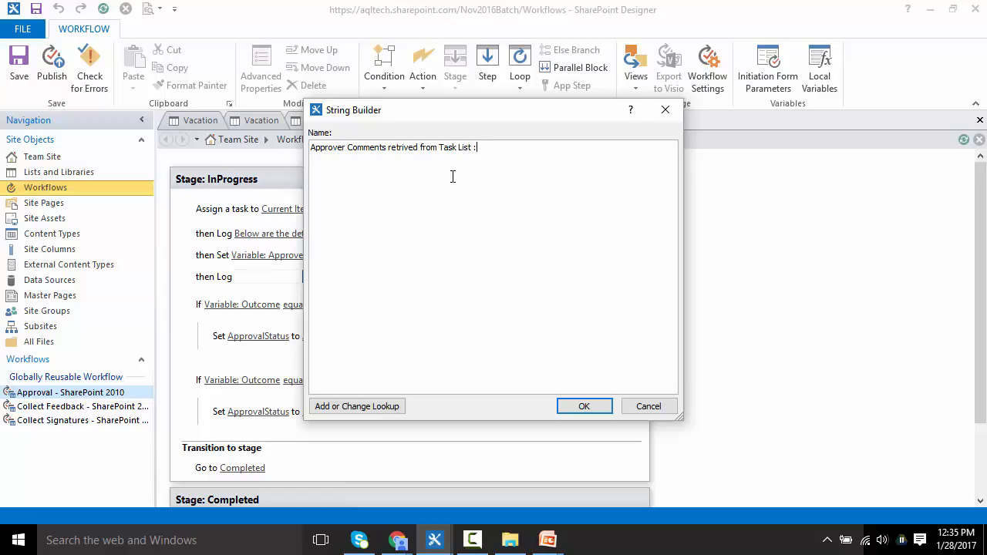
click(345, 407)
click(500, 258)
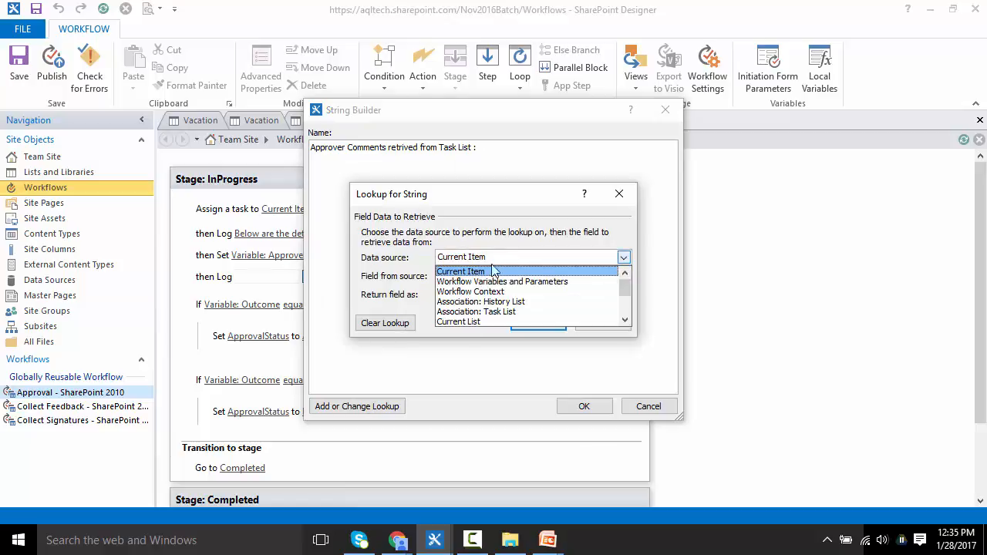
click(486, 280)
click(488, 276)
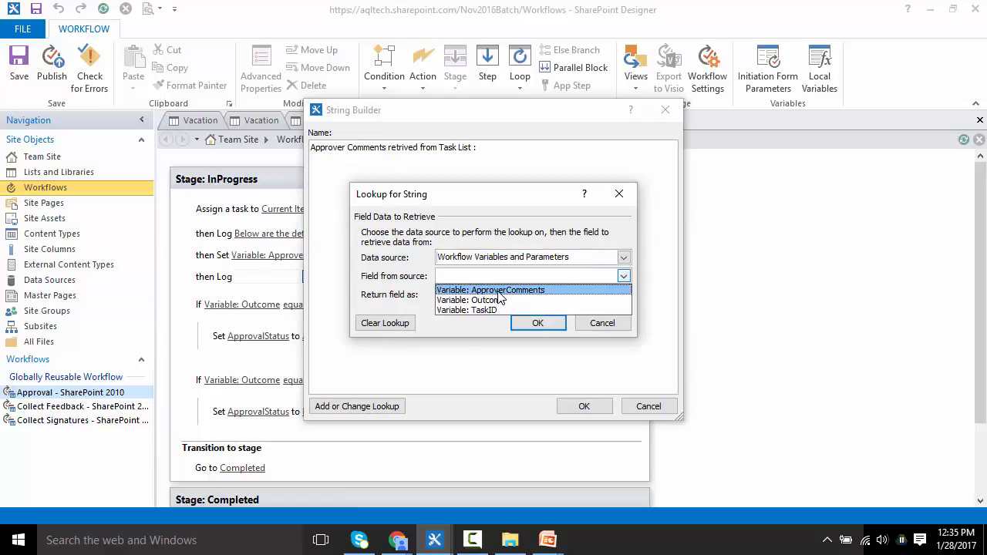
click(499, 291)
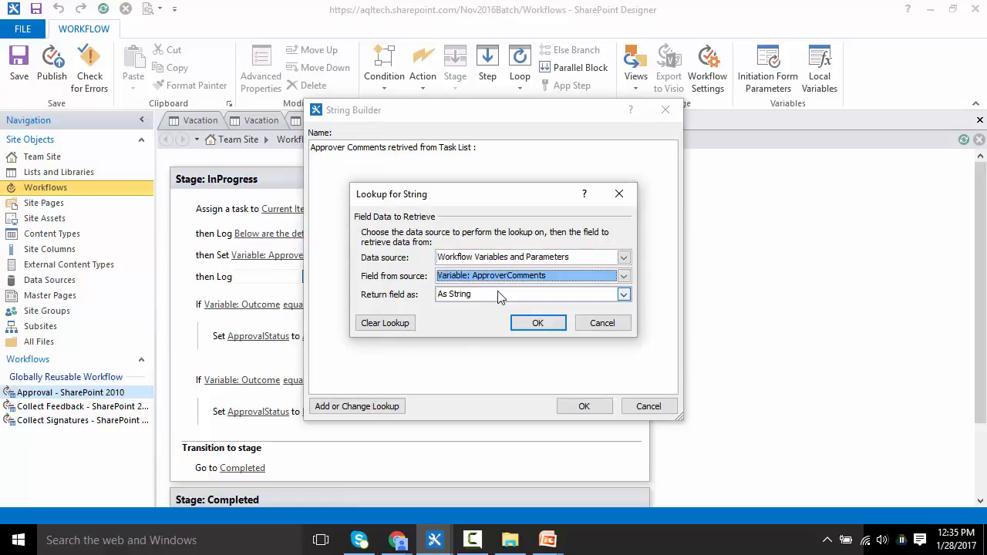
click(540, 324)
click(585, 406)
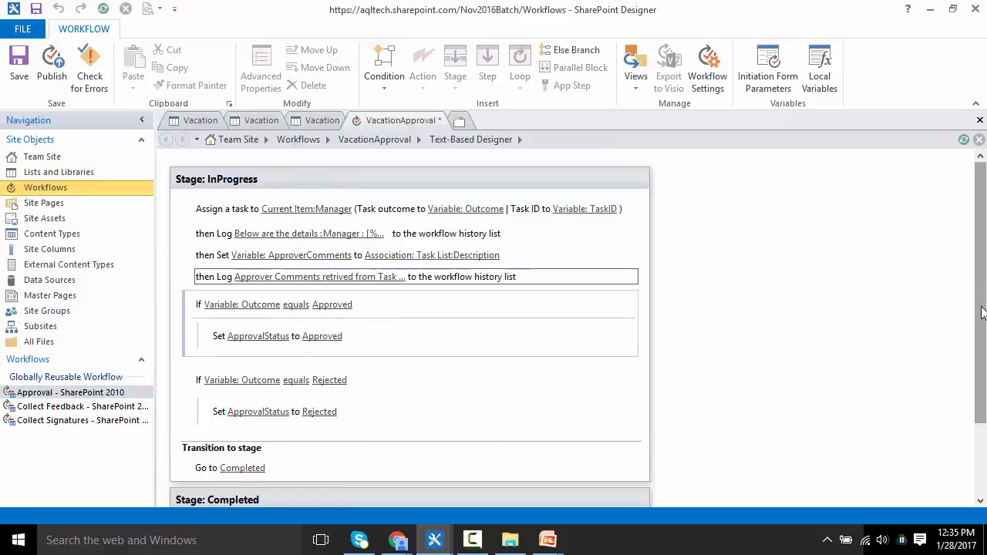
Step: Publish the VacationApproval workflow
mouse_move(981, 316)
mouse_down()
mouse_move(985, 396)
mouse_move(982, 317)
mouse_up()
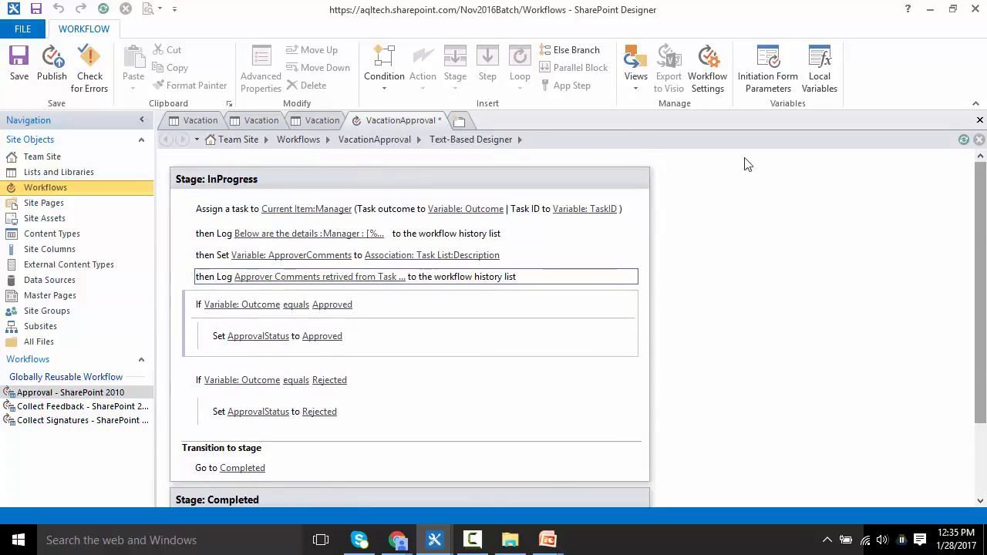
click(378, 137)
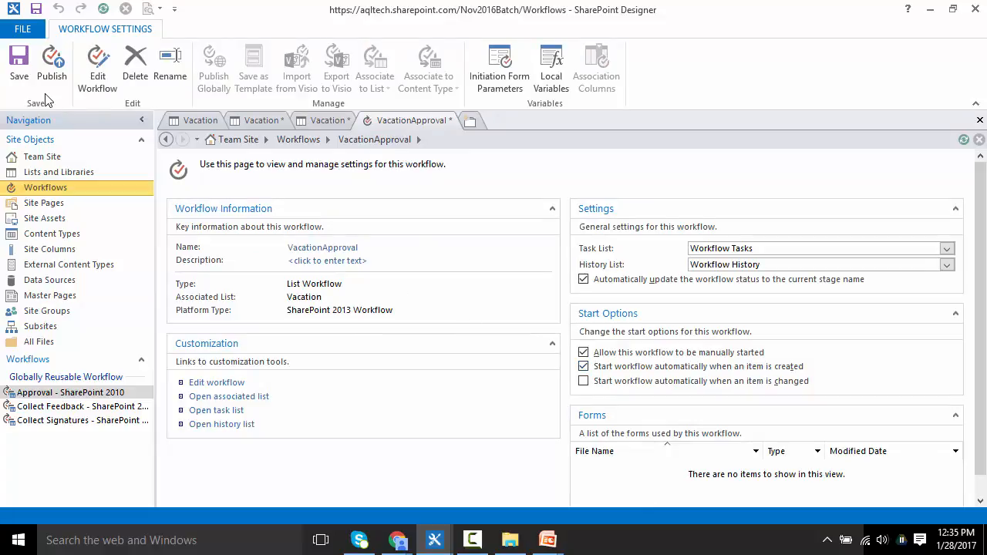
click(51, 71)
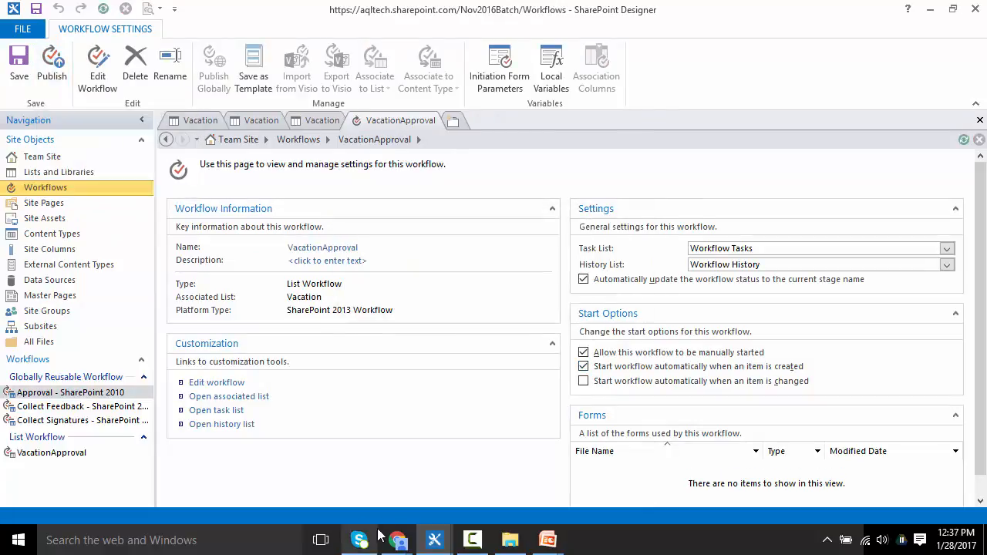
Step: Switch to the browser and start a new Vacation list item with Details "Trip To Orlando"
mouse_move(397, 540)
click(343, 507)
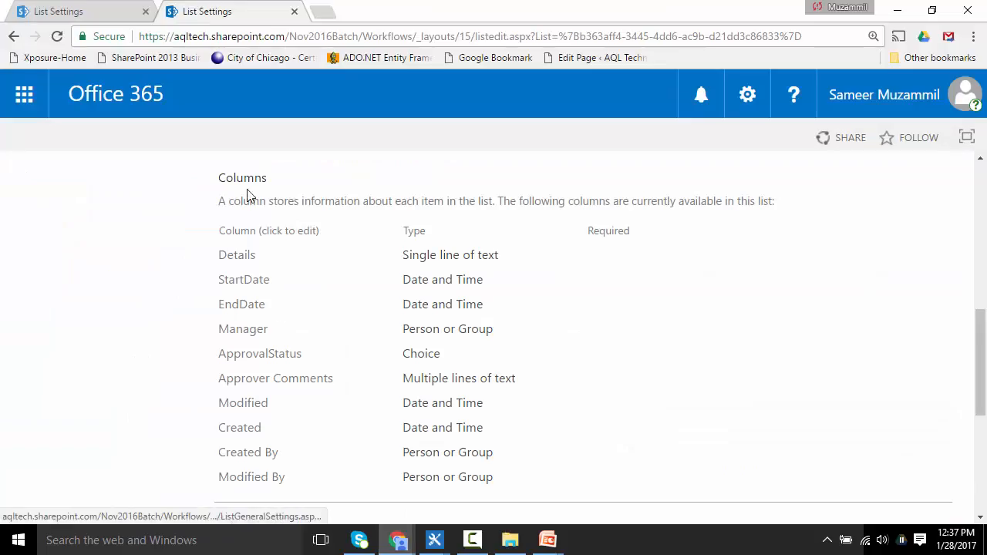
drag(980, 379, 980, 224)
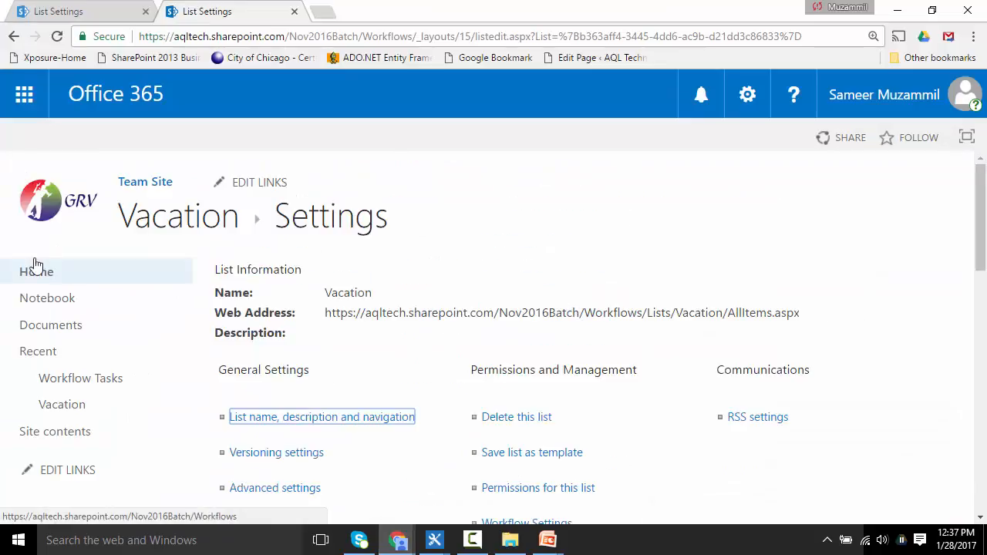
click(66, 404)
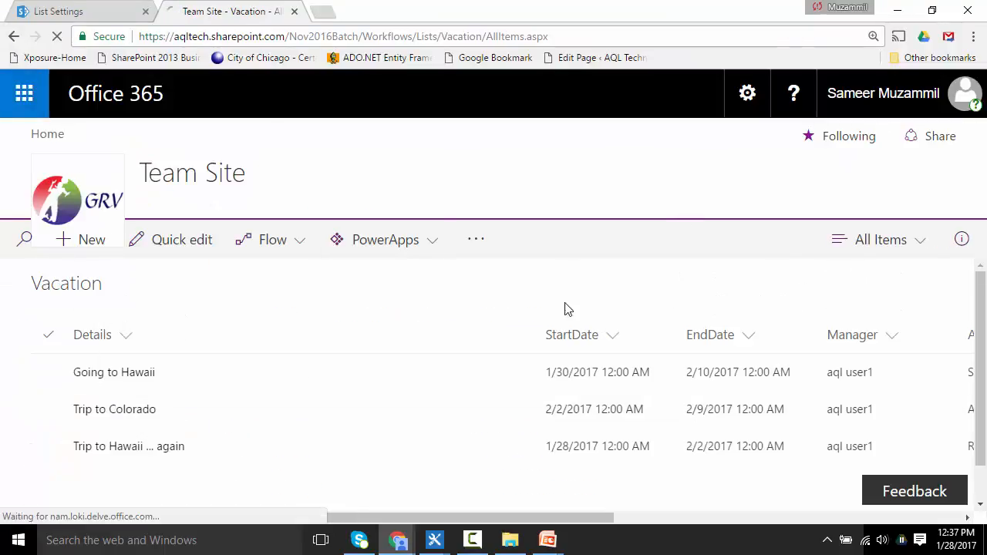
click(91, 242)
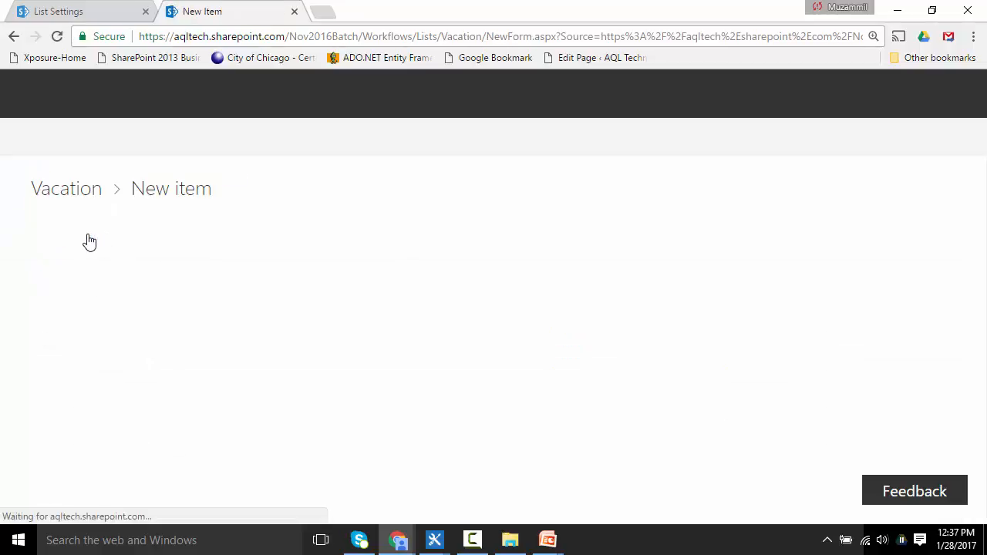
text(Trip )
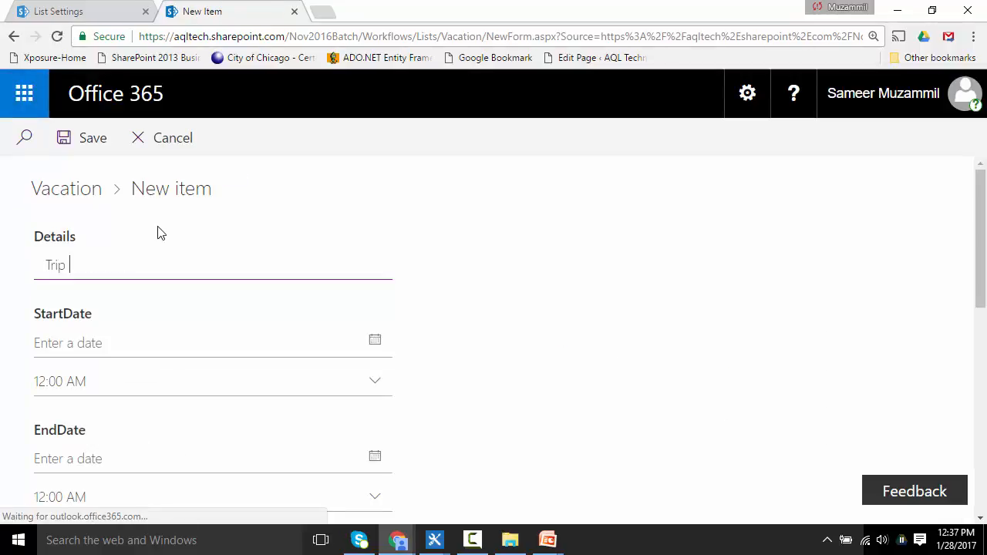
text(To Orl)
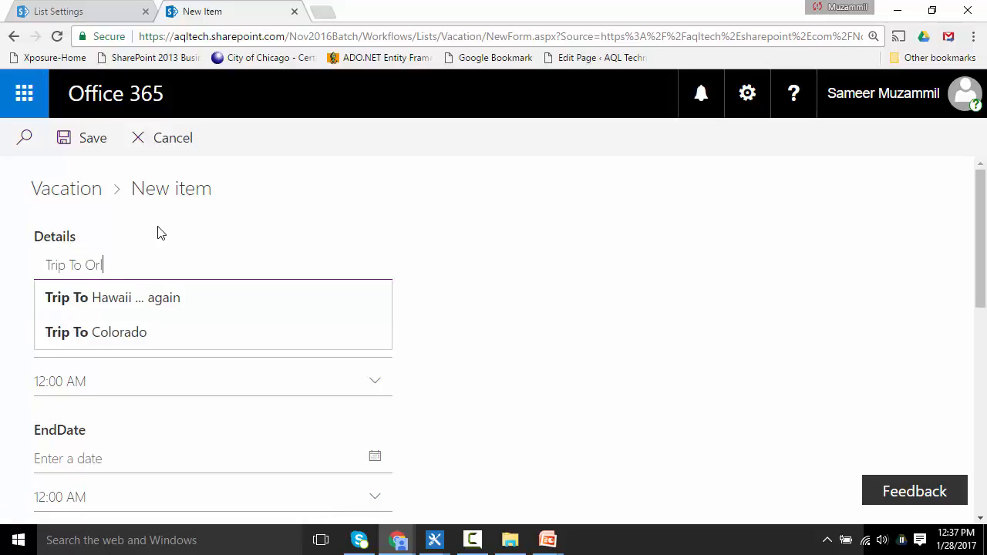
text(anda)
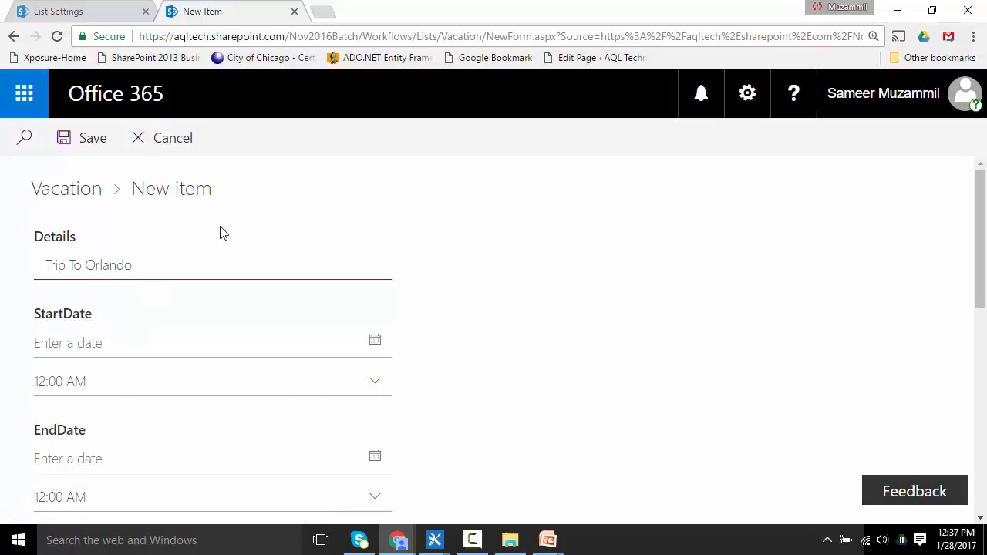
Step: Set the item's StartDate to 1/31/2017 and EndDate to 2/3/2017
click(375, 348)
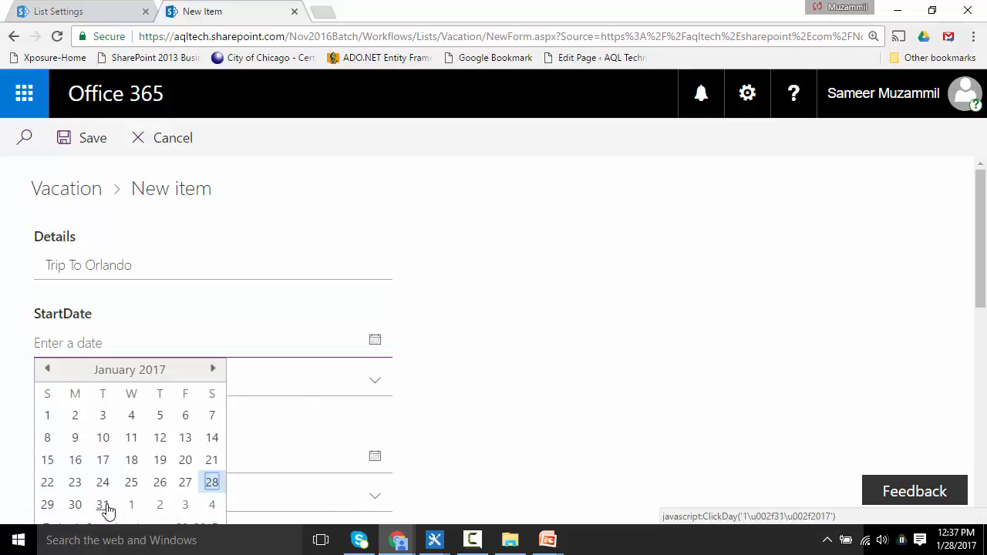
click(106, 503)
scroll(978, 289, down, 1)
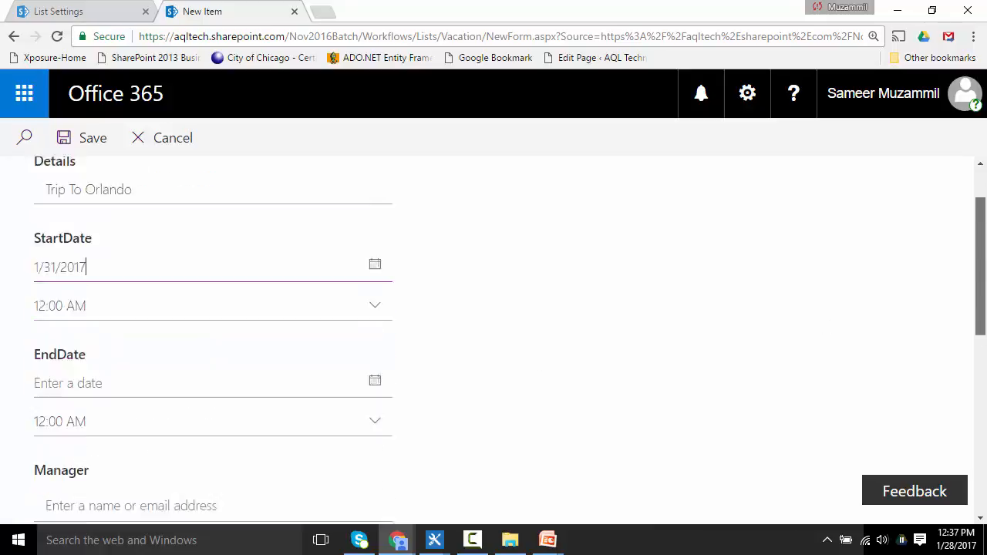
scroll(591, 270, down, 2)
click(375, 252)
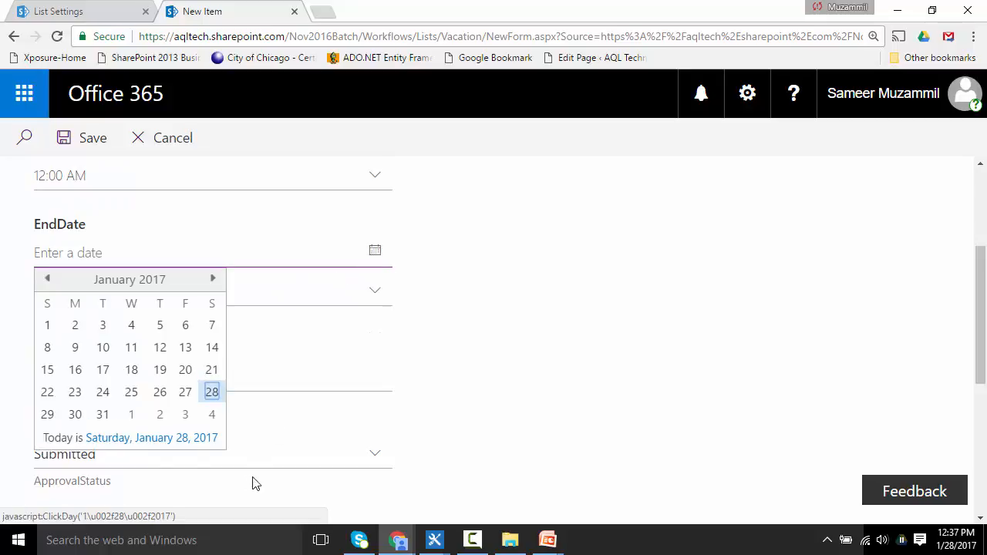
click(186, 416)
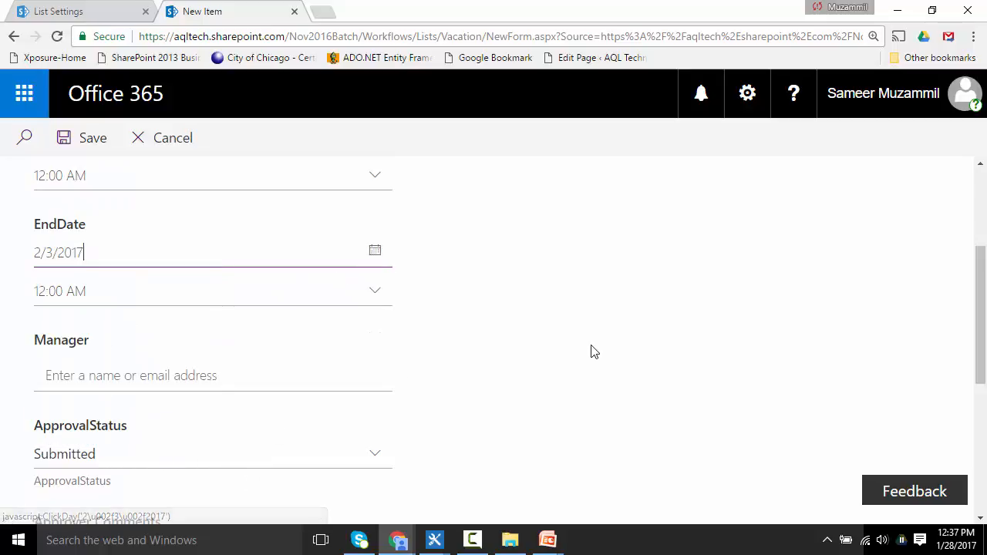
Step: Enter the manager's name in the Manager field and select the matching user
click(125, 378)
text(aql)
text( u)
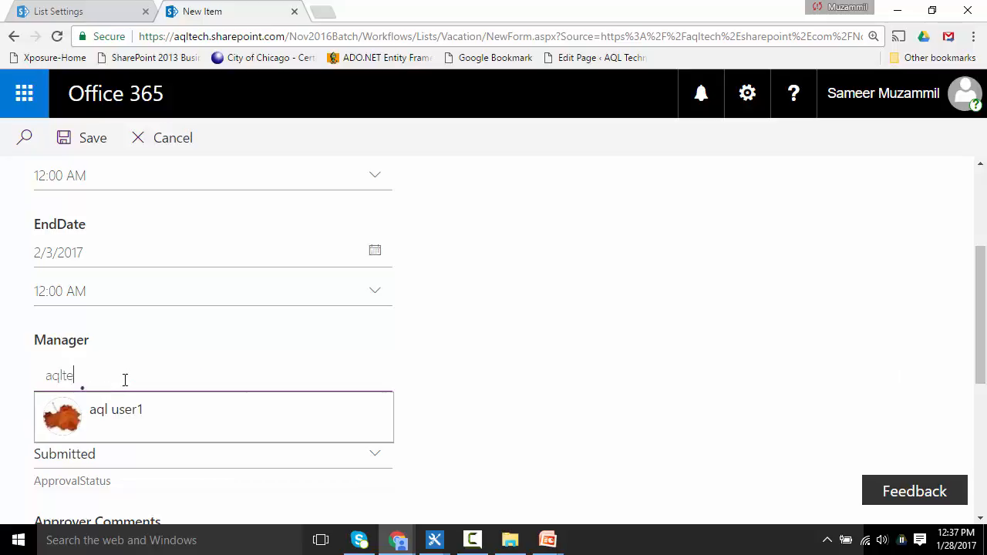
click(103, 412)
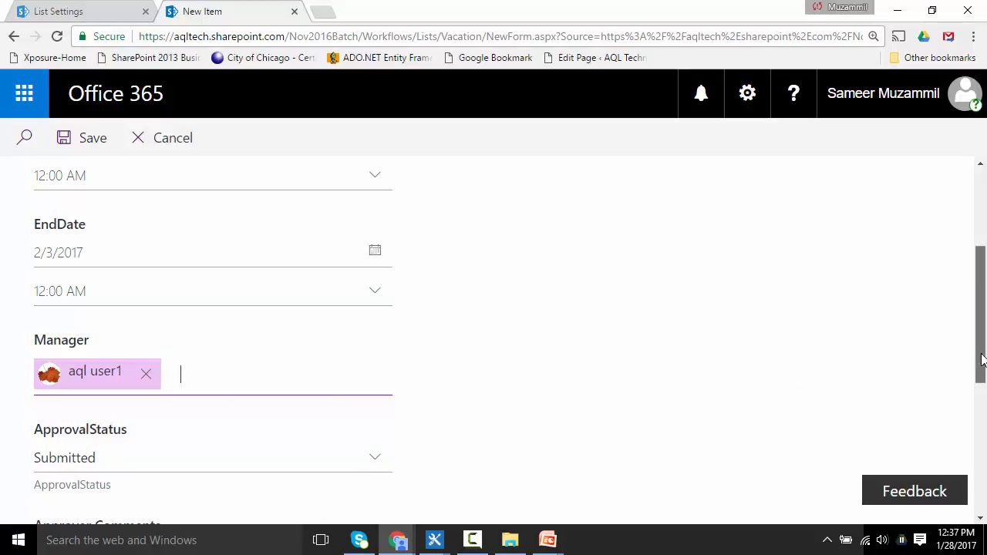
Step: Save the new Trip To Orlando vacation item
drag(983, 361, 984, 432)
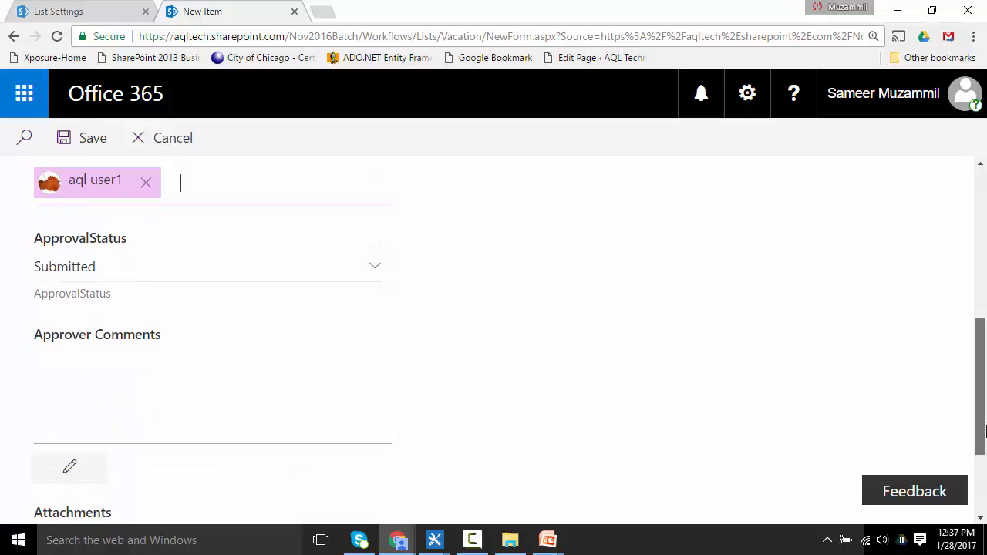
scroll(984, 432, down, 2)
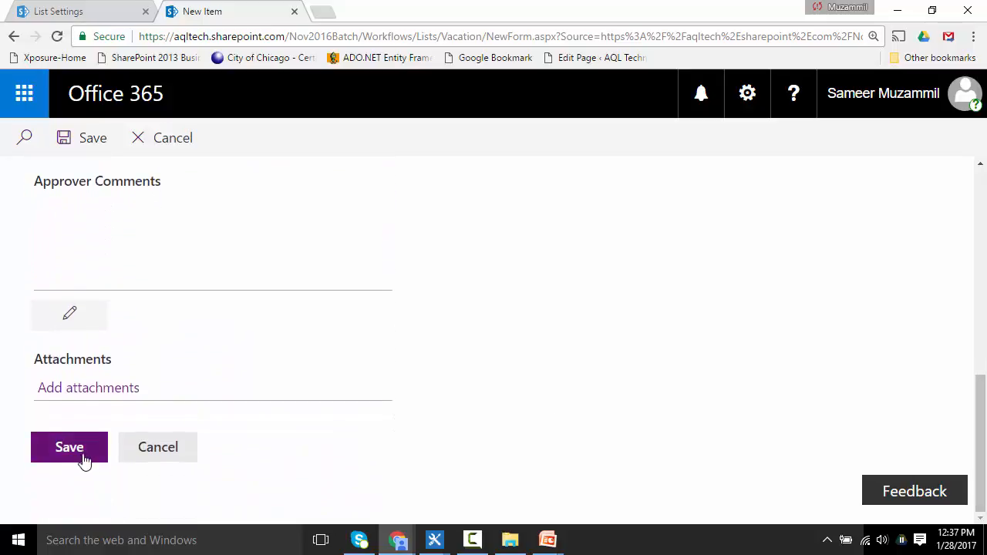
click(69, 448)
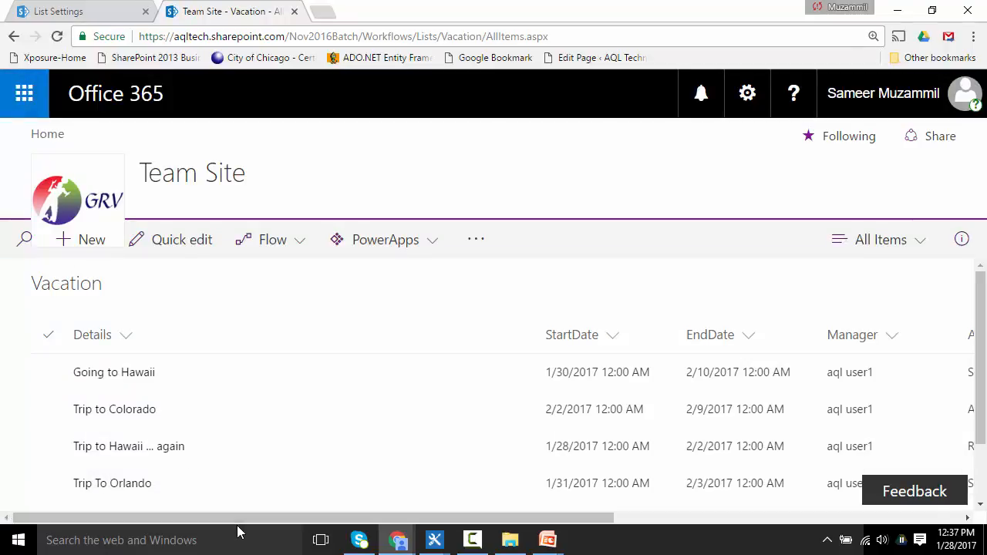
Step: Refresh the Vacation list and scroll across to inspect the new item's ApprovalStatus and workflow status columns
key(F5)
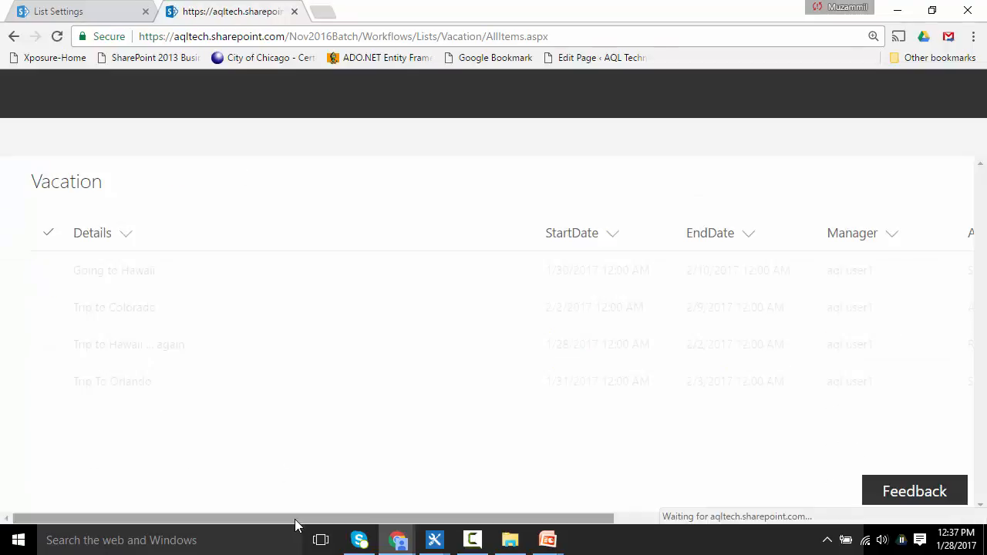
drag(295, 519, 355, 544)
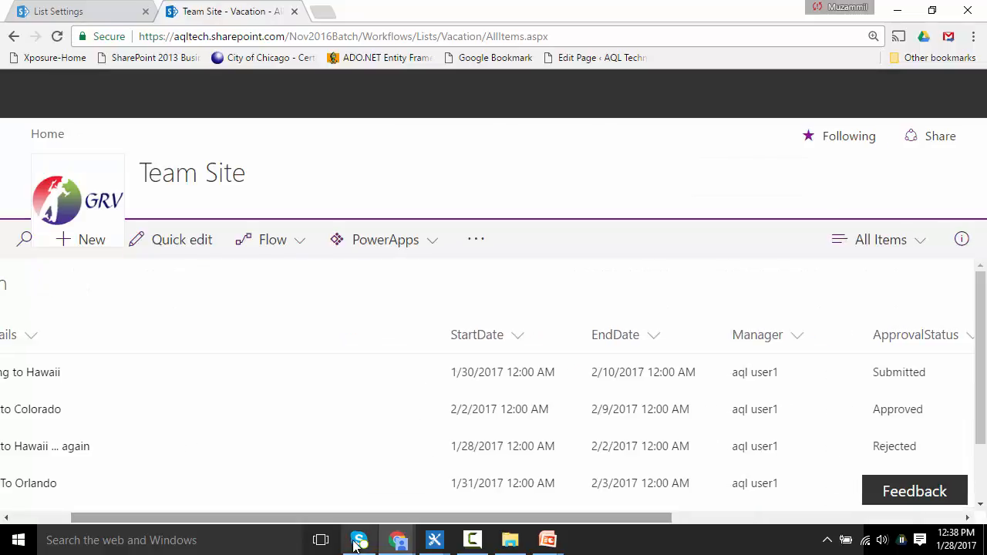
drag(980, 276, 984, 344)
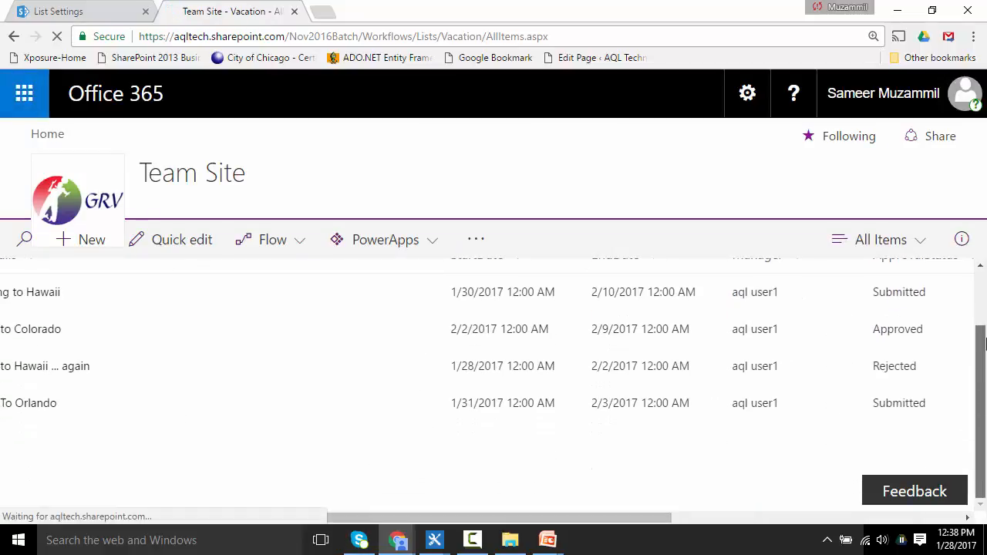
drag(632, 520, 911, 489)
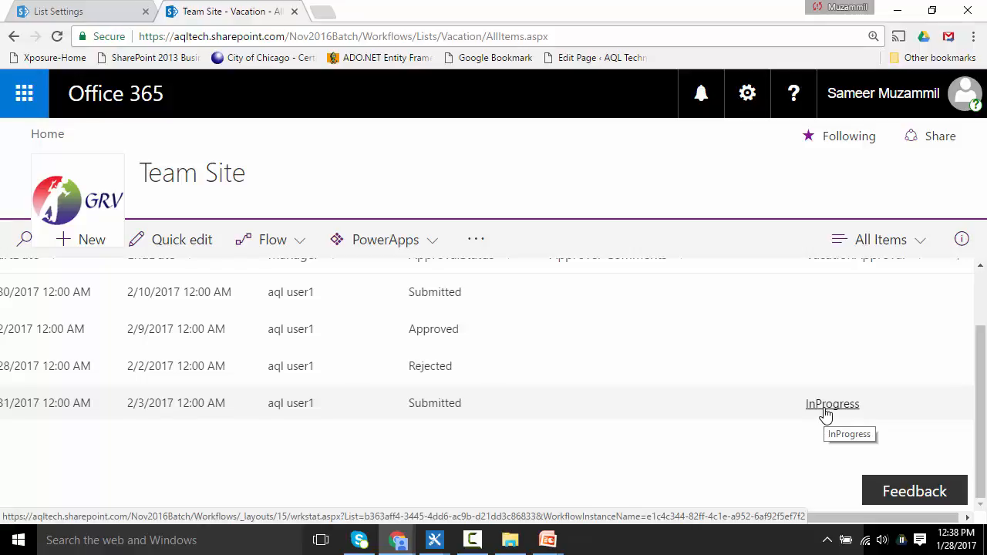
Step: Switch to the other browser window's Team Site tab and go to the site home page by trimming the list path from the address
mouse_move(399, 542)
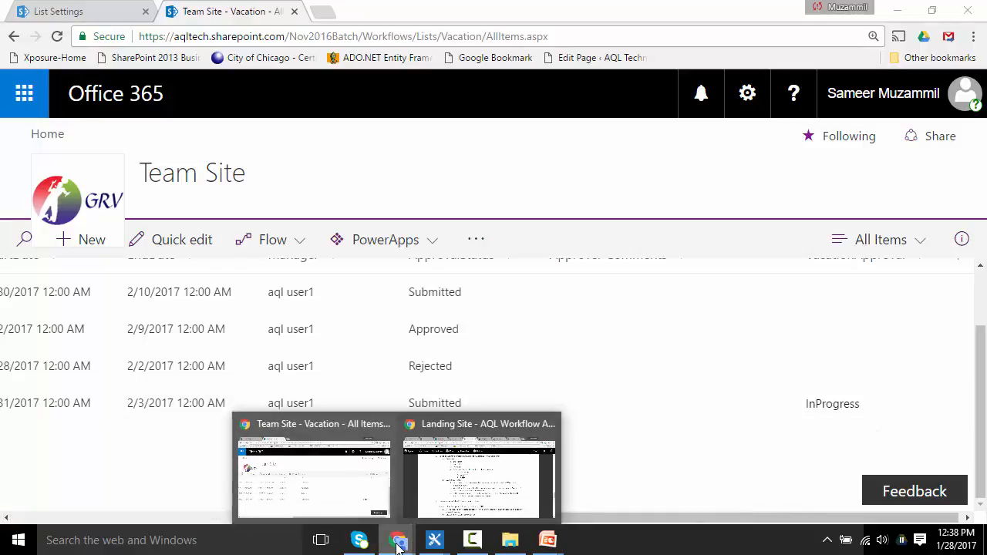
click(455, 492)
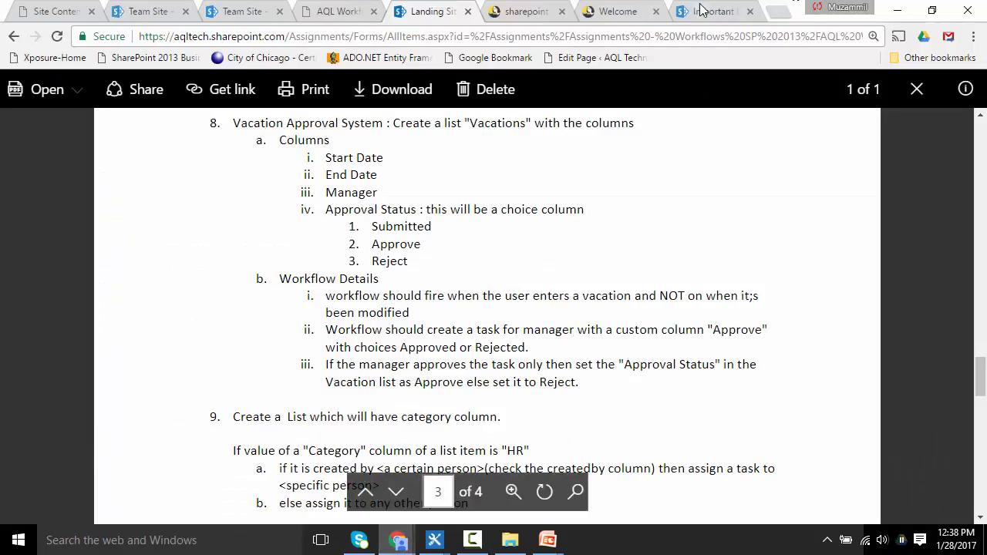
click(148, 15)
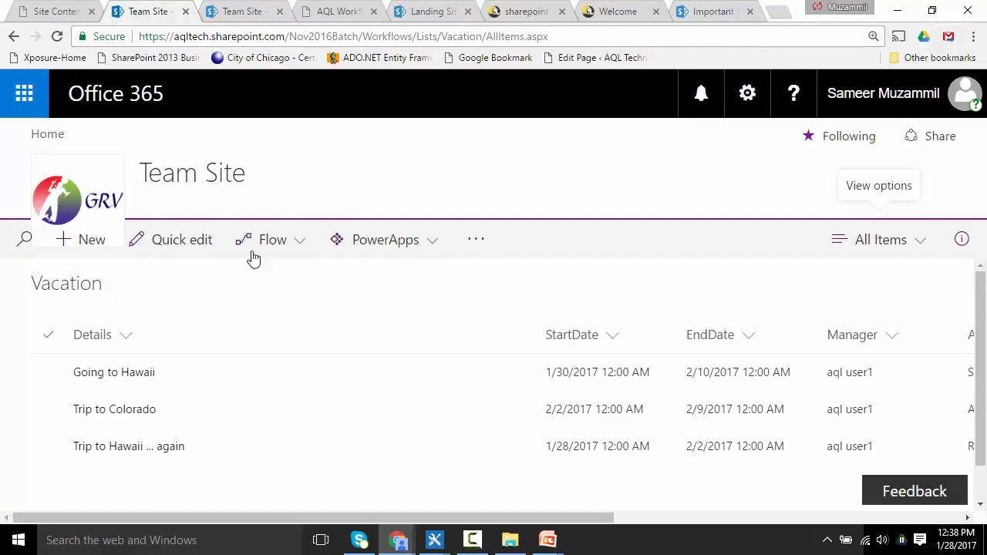
key(F5)
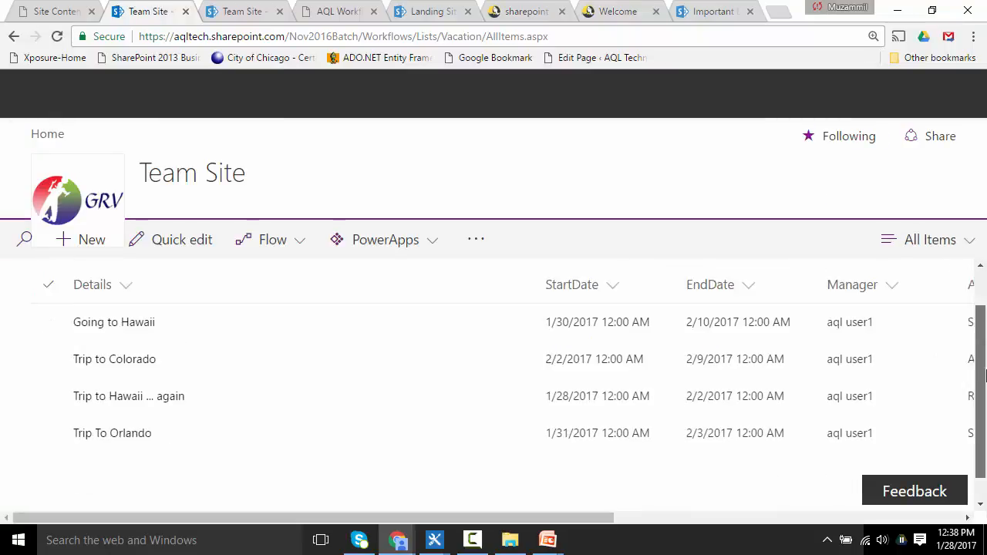
scroll(986, 378, down, 1)
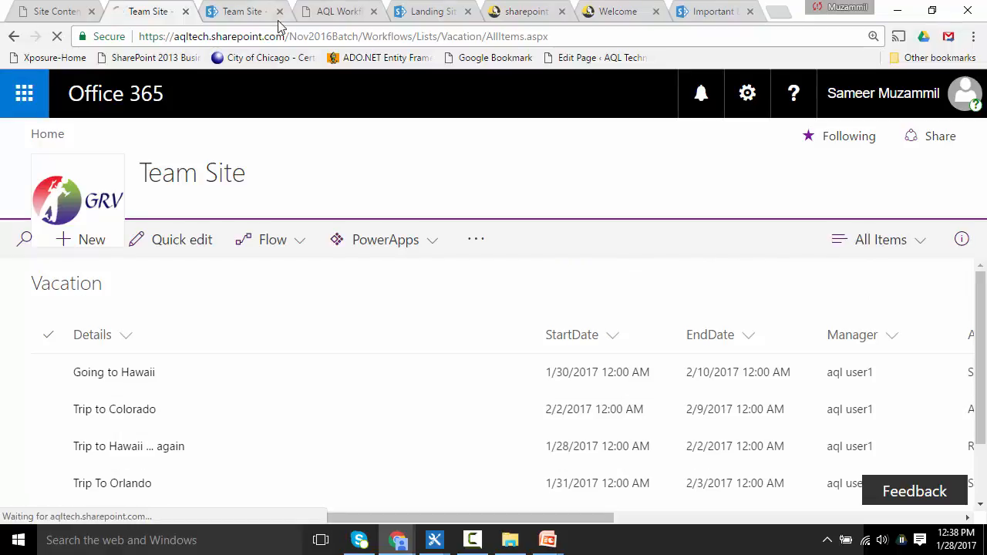
drag(415, 38, 716, 60)
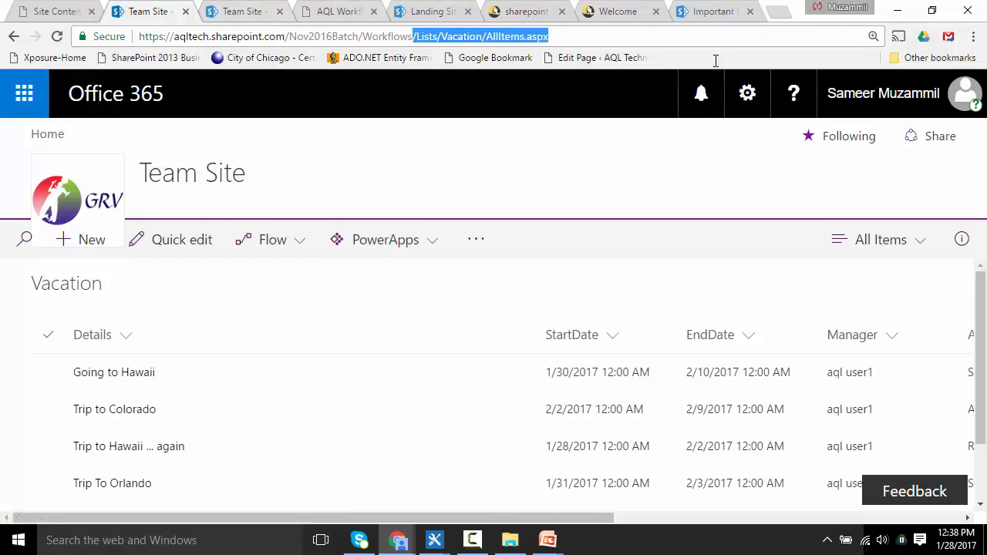
key(Delete)
key(Return)
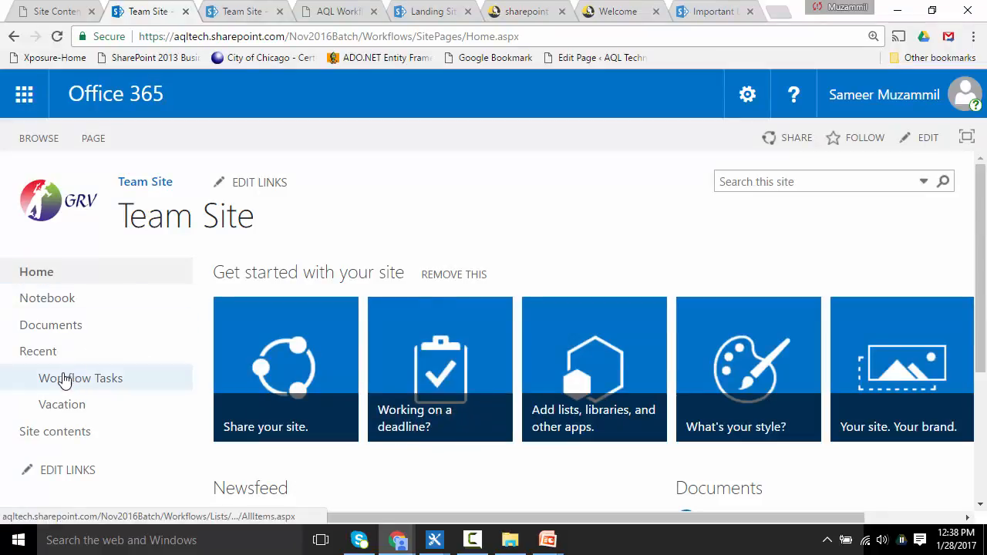
Step: Open the Trip To Orlando task in Workflow Tasks and start editing it
click(57, 382)
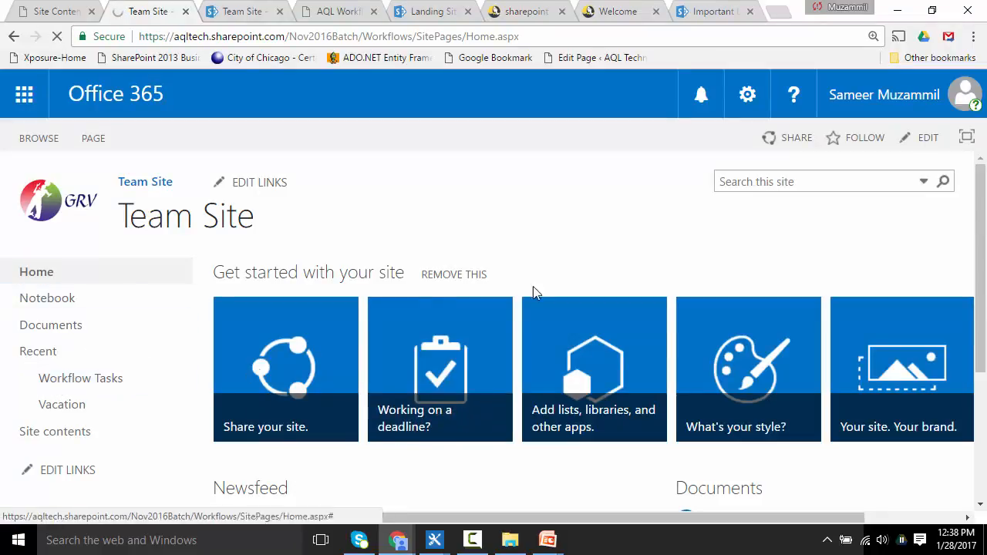
scroll(980, 284, down, 3)
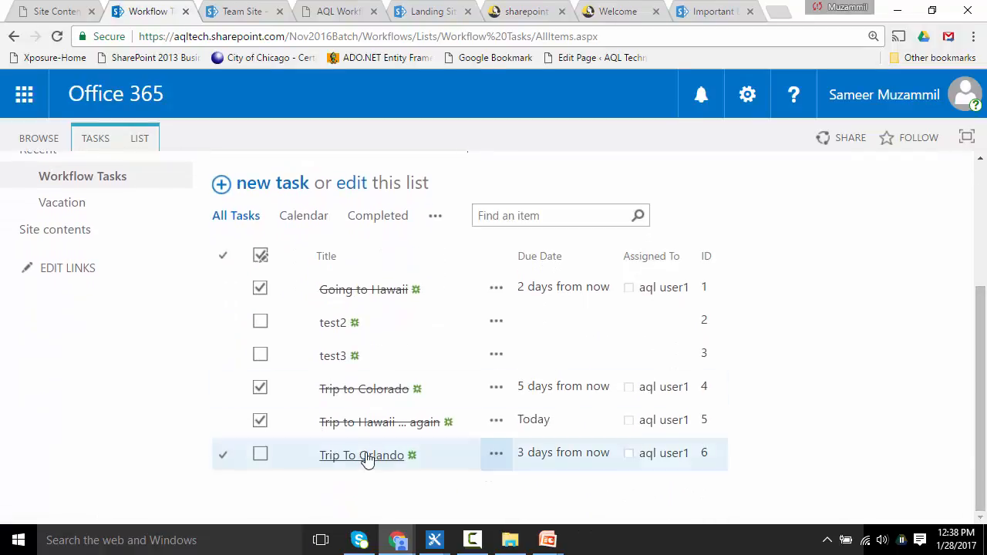
click(366, 459)
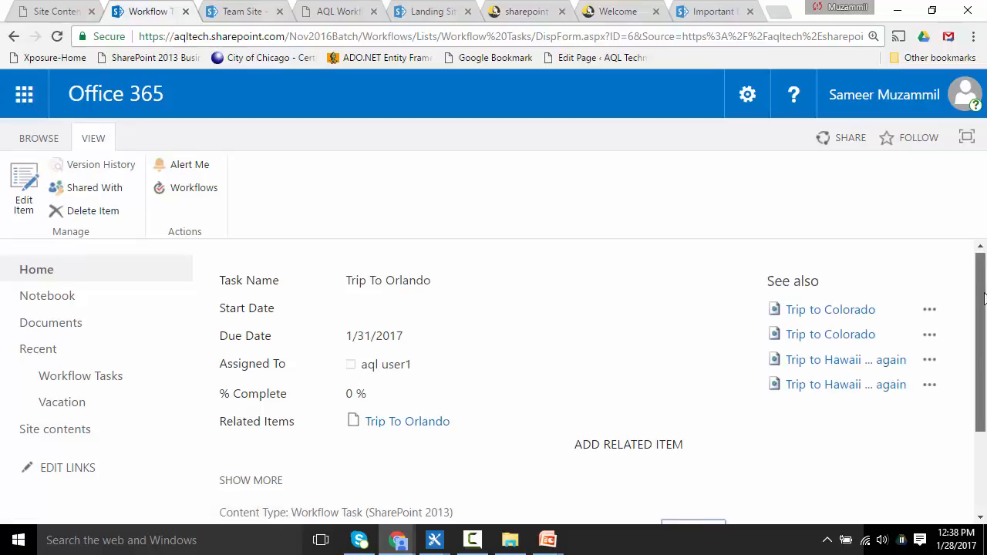
mouse_move(985, 299)
mouse_down()
mouse_move(985, 377)
mouse_move(982, 293)
mouse_up()
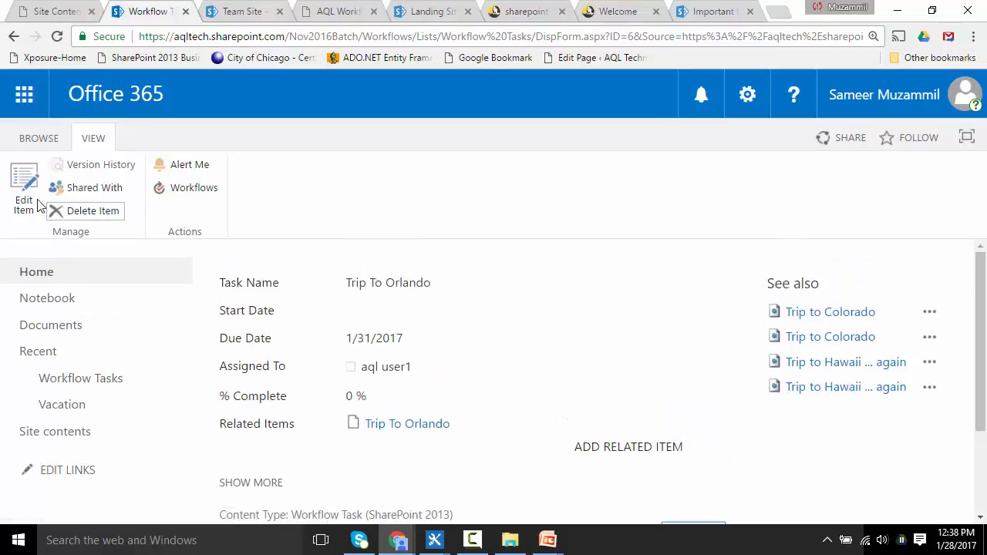
click(25, 196)
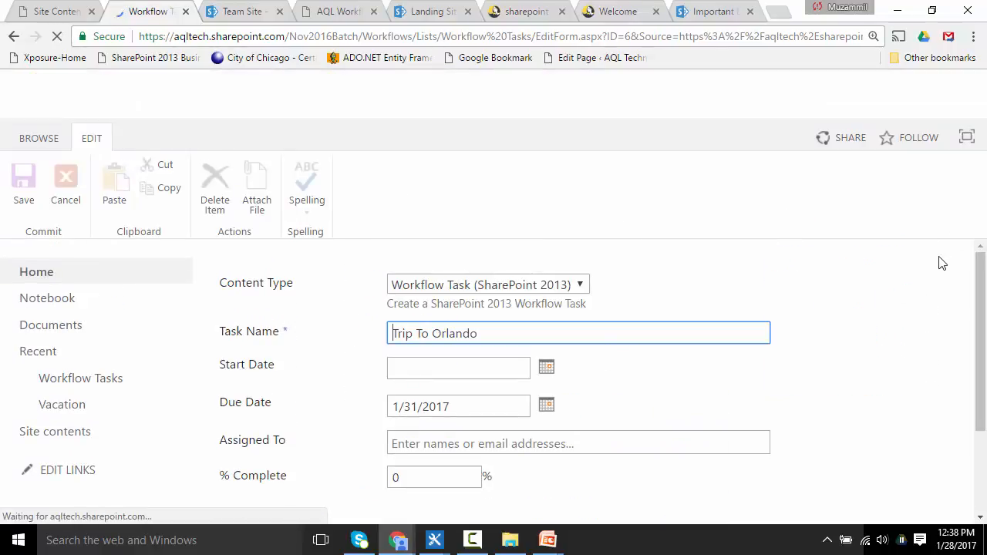
Step: Enter the task description "yes, you have been thowing a lot of time at work, i think in fact we might sponsor your trip."
drag(985, 313, 985, 354)
click(280, 441)
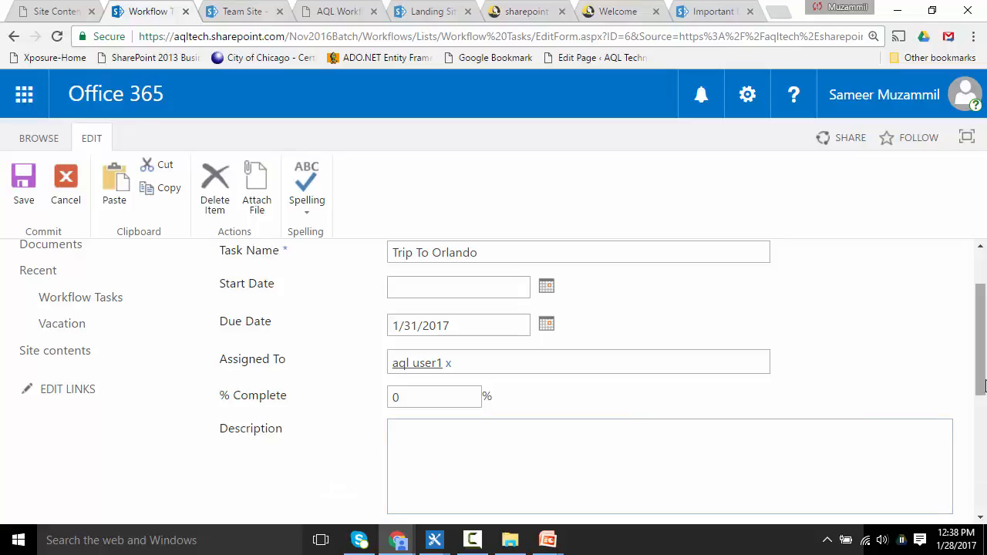
click(606, 479)
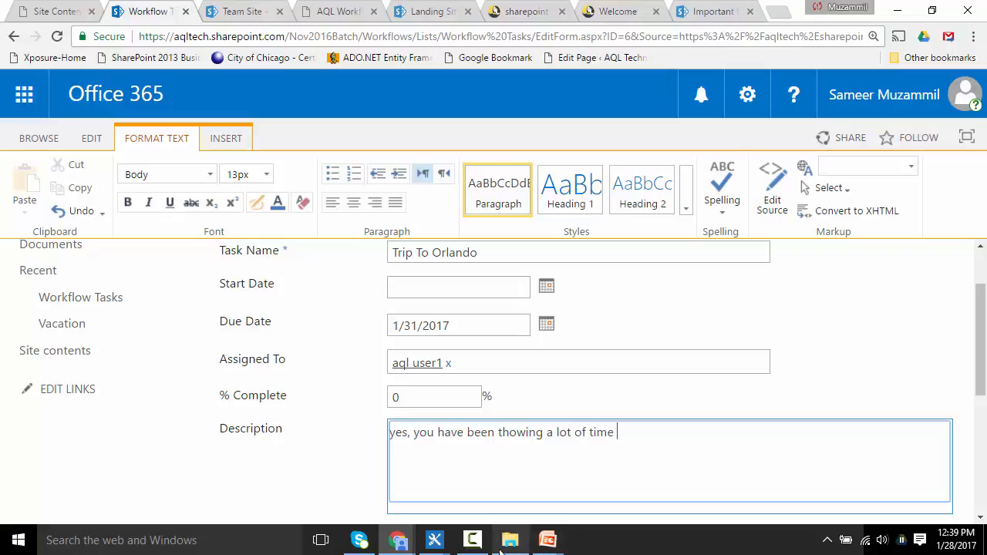
click(473, 541)
click(473, 541)
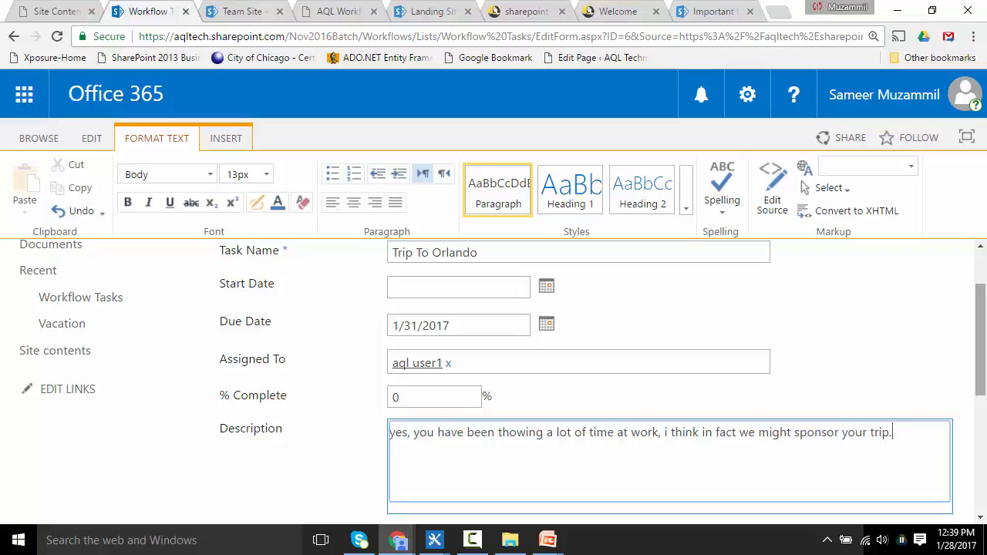
Step: Approve the Trip To Orlando task
drag(980, 386, 982, 497)
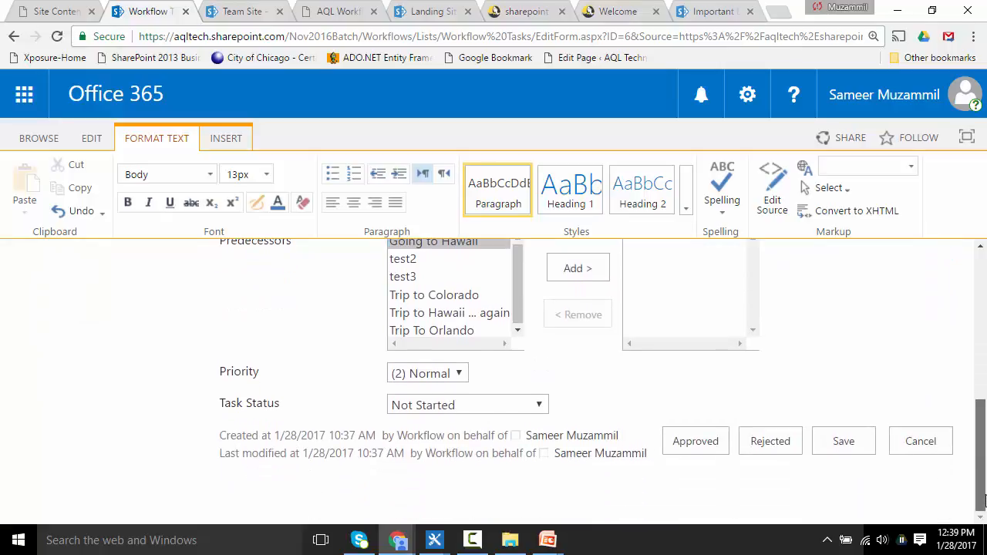
click(699, 447)
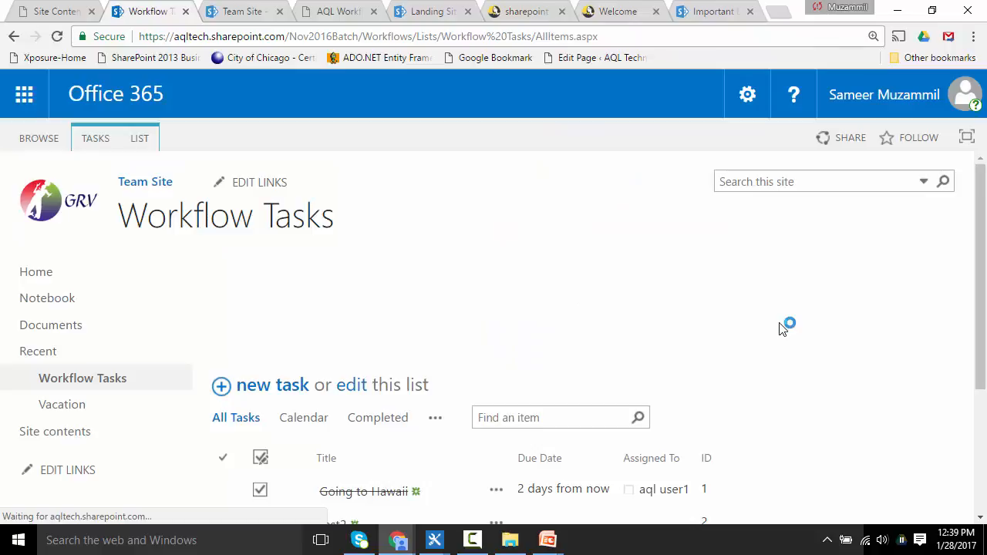
scroll(684, 260, down, 3)
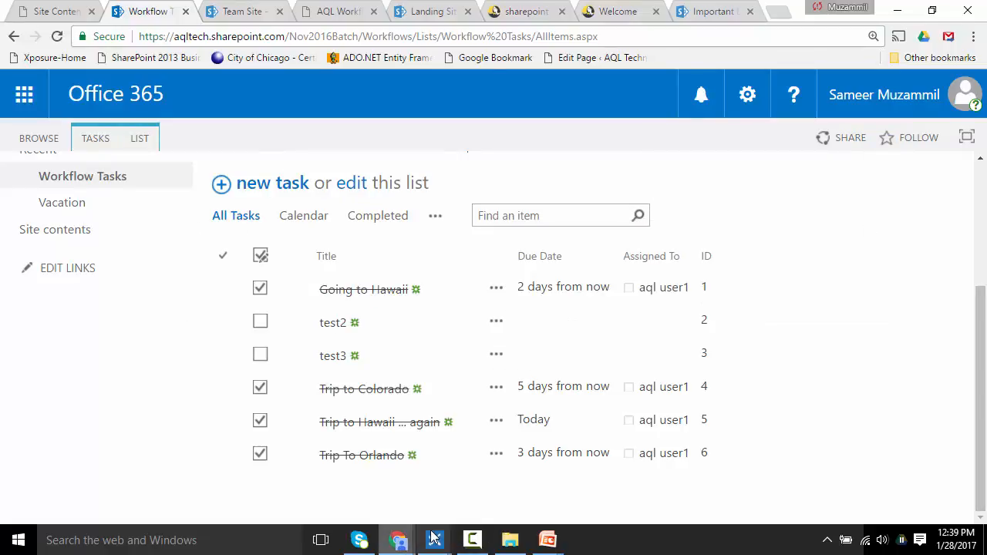
Step: Switch back to the Vacation list window, refresh it and open the Trip To Orlando item
mouse_move(398, 540)
click(270, 457)
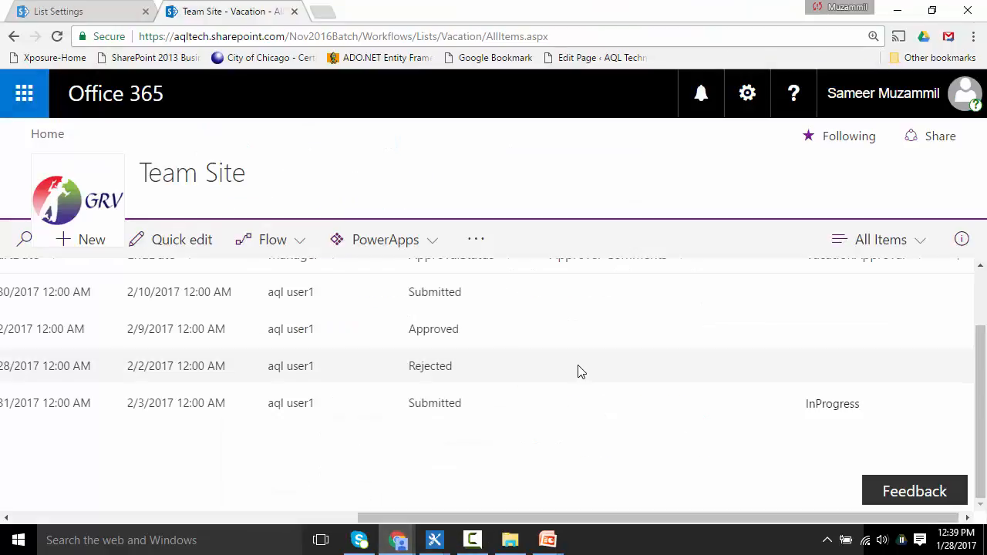
drag(420, 518, 46, 489)
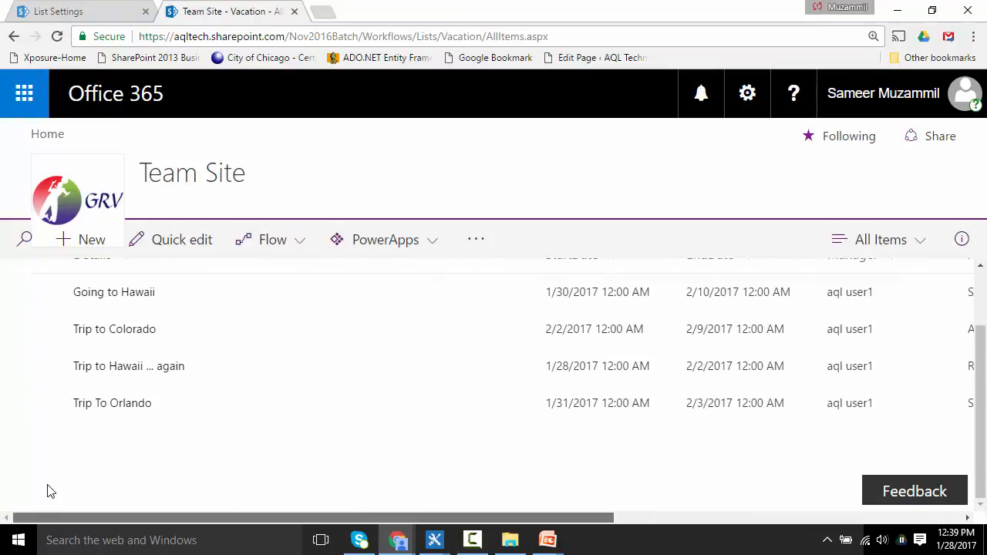
key(F5)
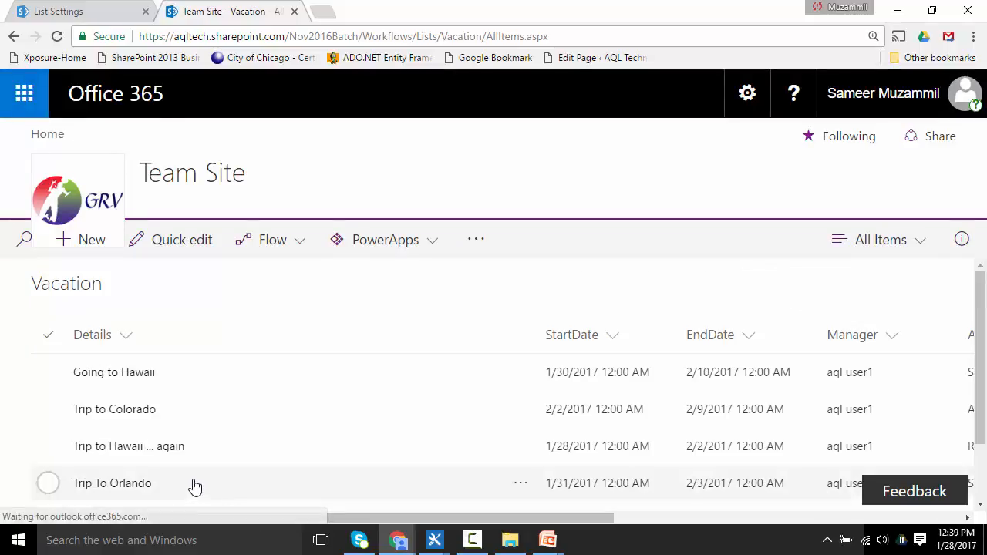
click(195, 485)
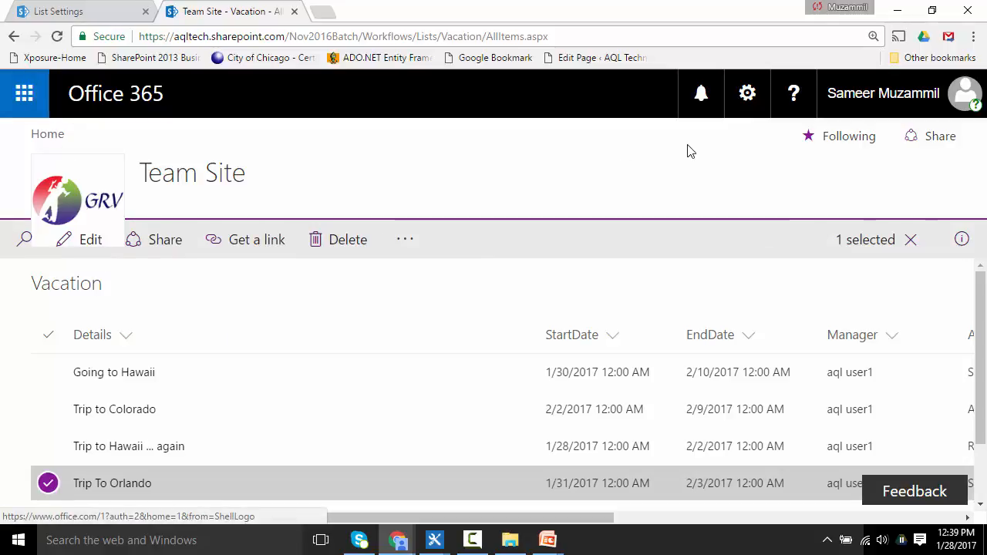
click(128, 486)
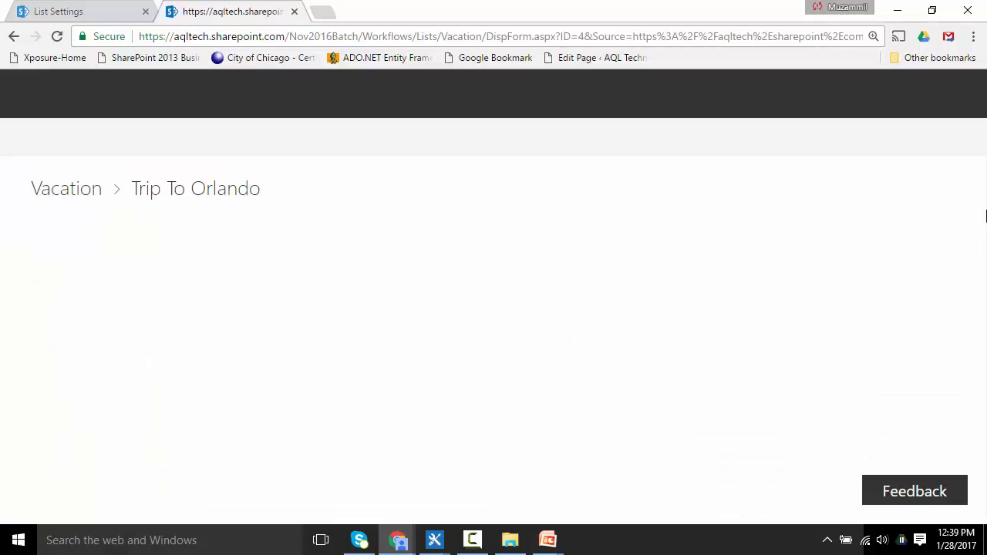
Step: Refresh the item, return to the Vacation list and scroll across to check its ApprovalStatus and VacationApproval columns
drag(985, 216, 986, 298)
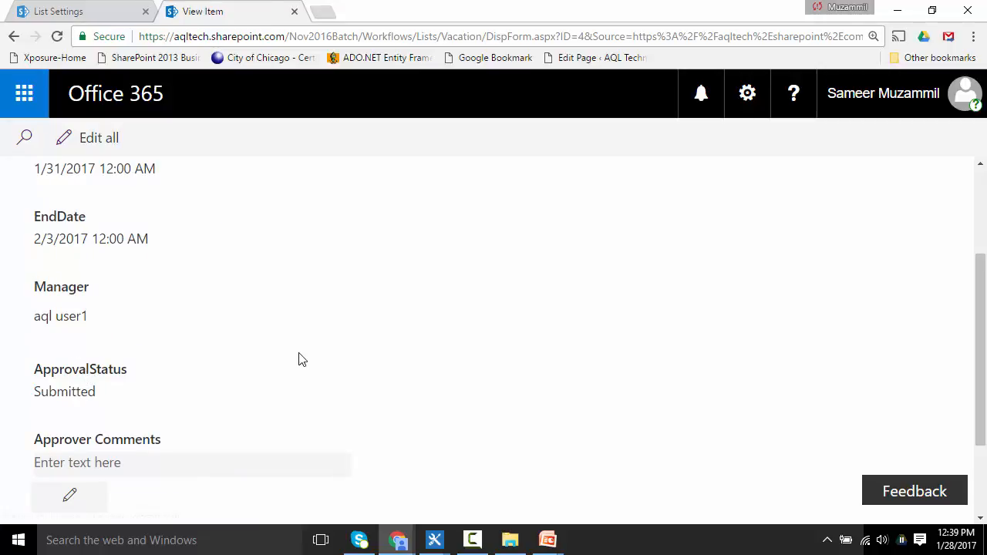
key(F5)
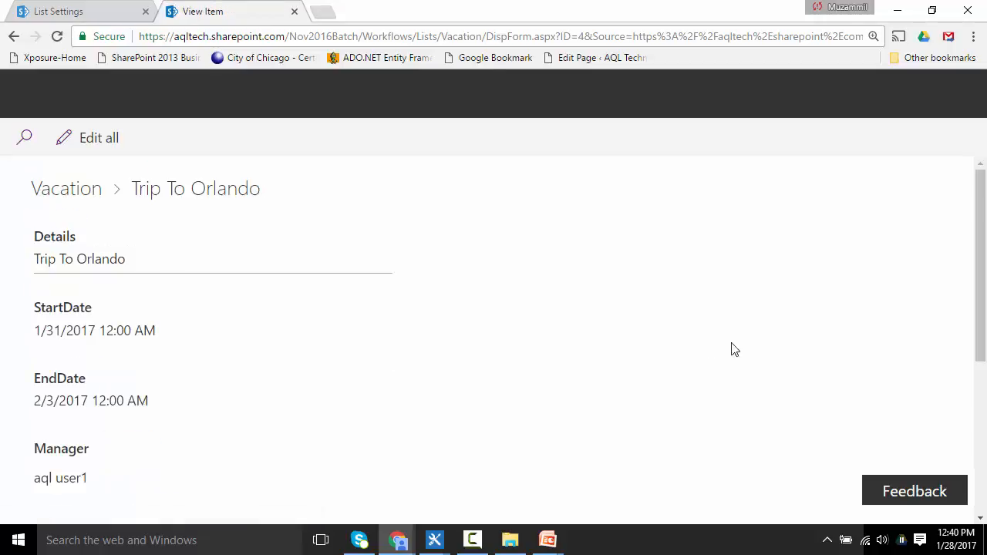
mouse_move(986, 247)
mouse_down()
mouse_move(986, 436)
mouse_move(982, 255)
mouse_up()
click(14, 36)
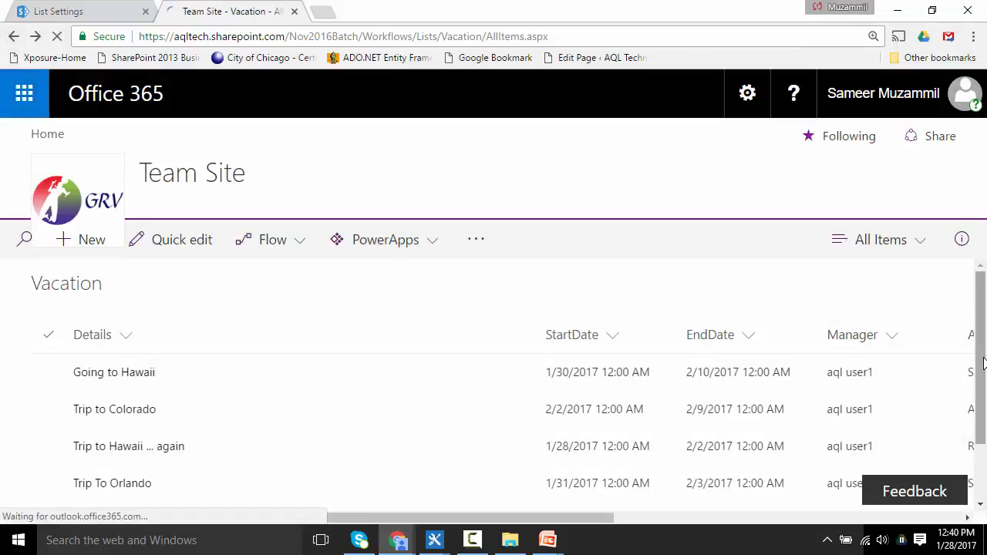
drag(409, 517, 839, 502)
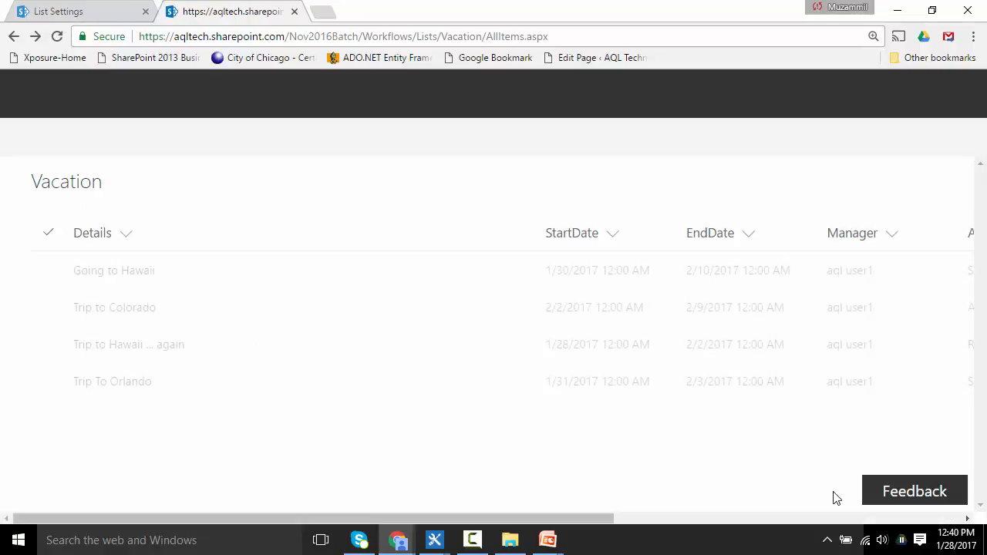
click(725, 517)
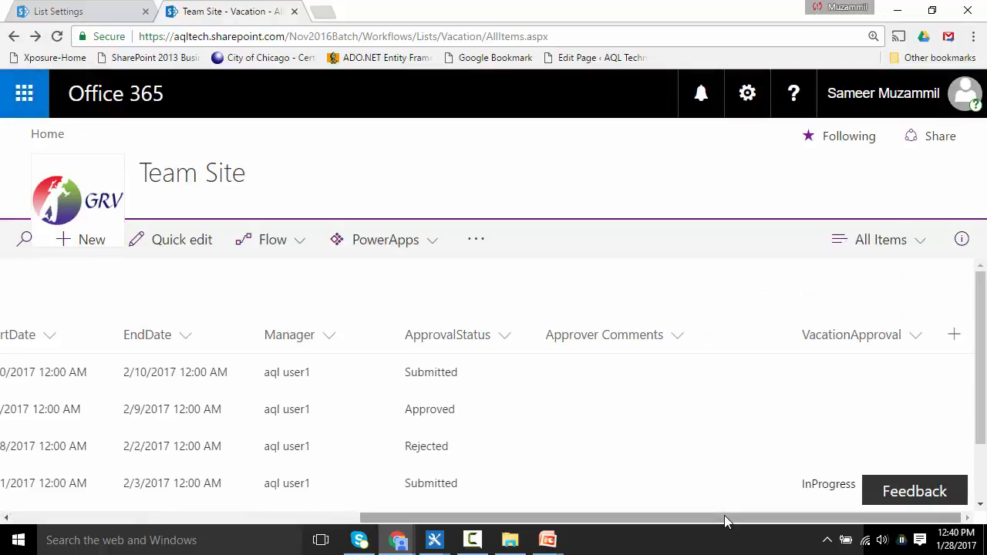
Step: Open the Trip To Orlando task in the Workflow Tasks window and review all fields of its edit form without saving
mouse_move(399, 542)
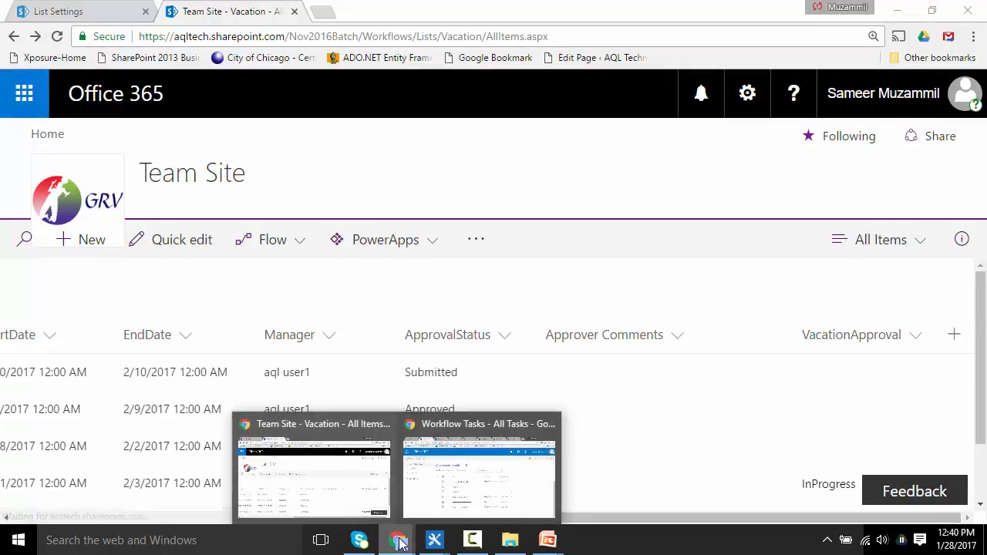
click(488, 479)
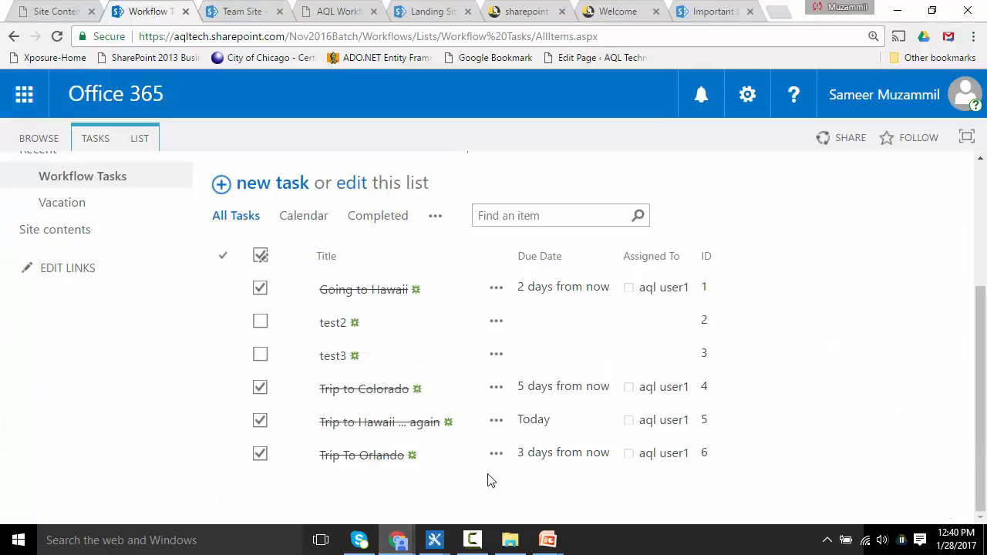
click(357, 458)
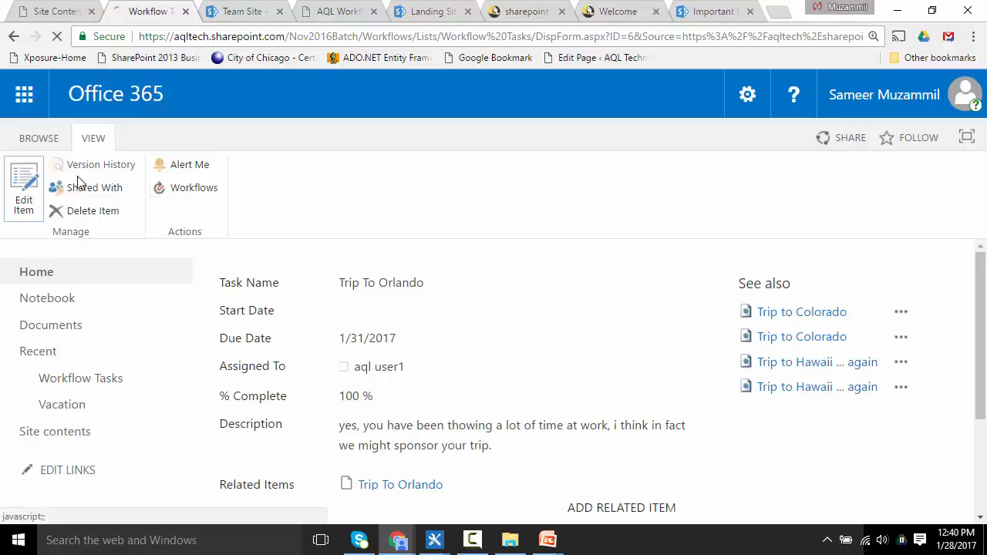
click(23, 179)
drag(984, 322, 986, 394)
scroll(926, 397, down, 1)
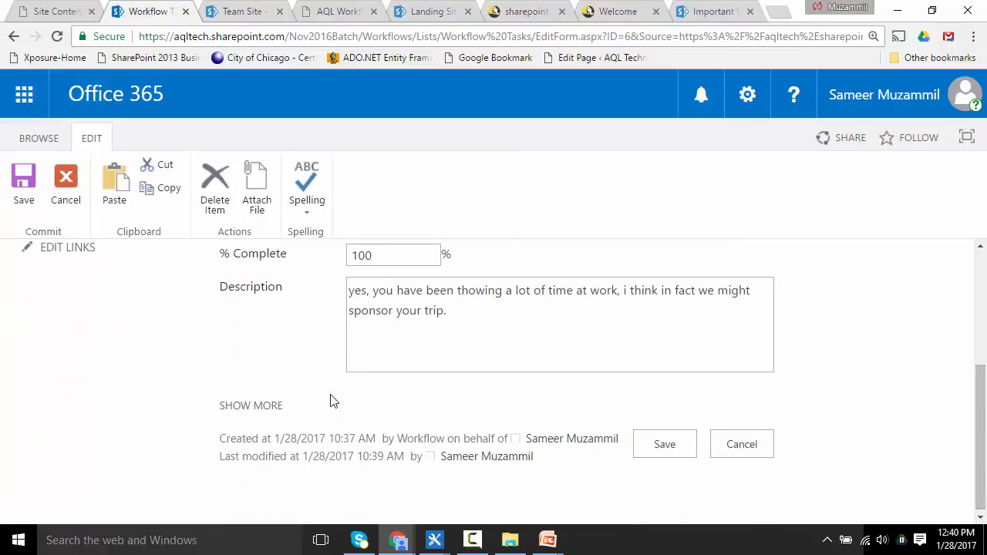
click(253, 407)
drag(984, 417, 984, 487)
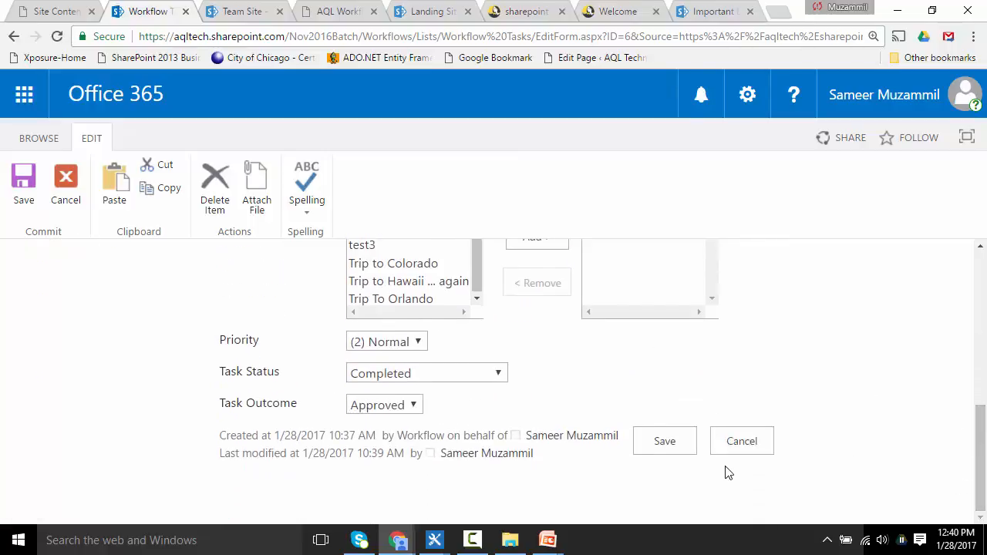
click(740, 449)
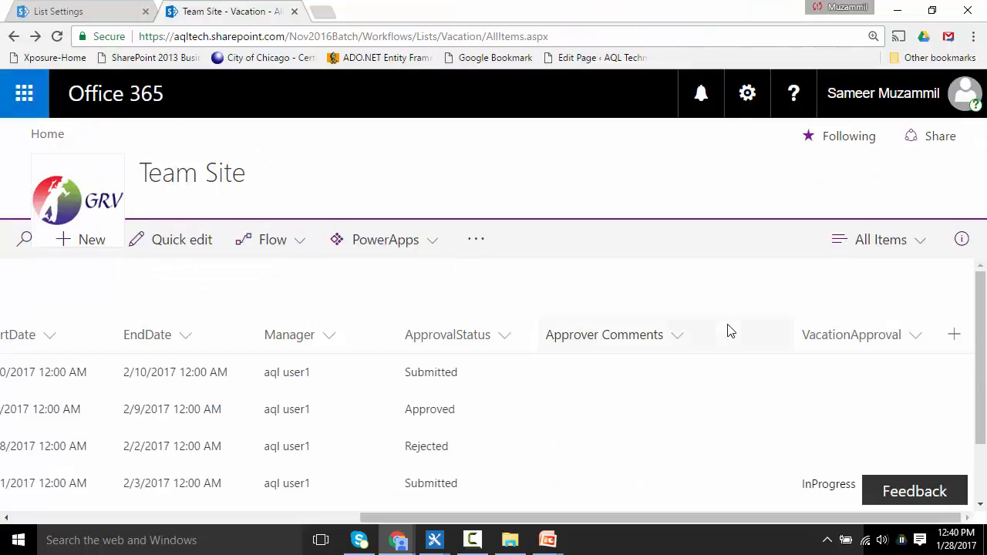
Step: Refresh the Vacation list and open the workflow status page of the Trip To Orlando item
key(F5)
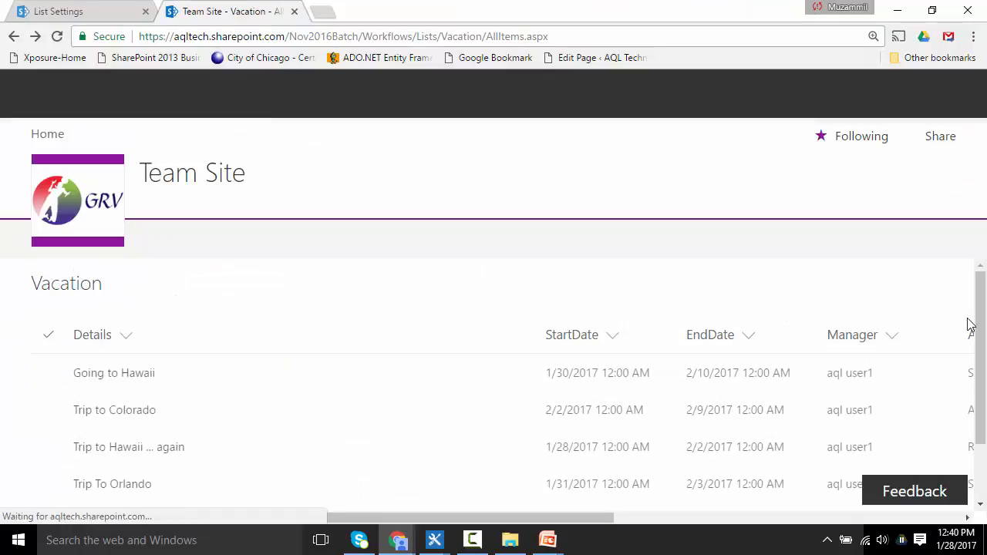
drag(977, 330, 985, 417)
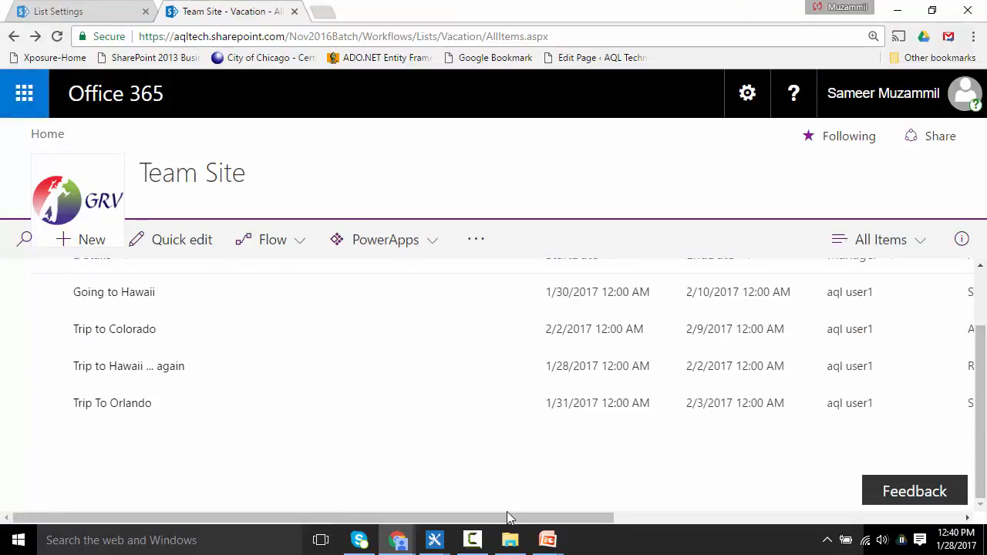
drag(484, 518, 901, 525)
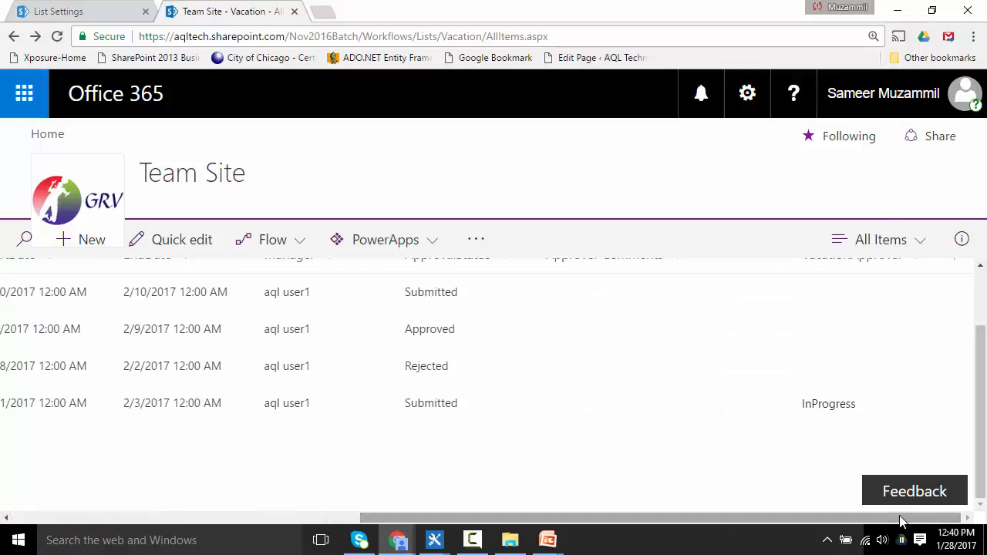
click(824, 405)
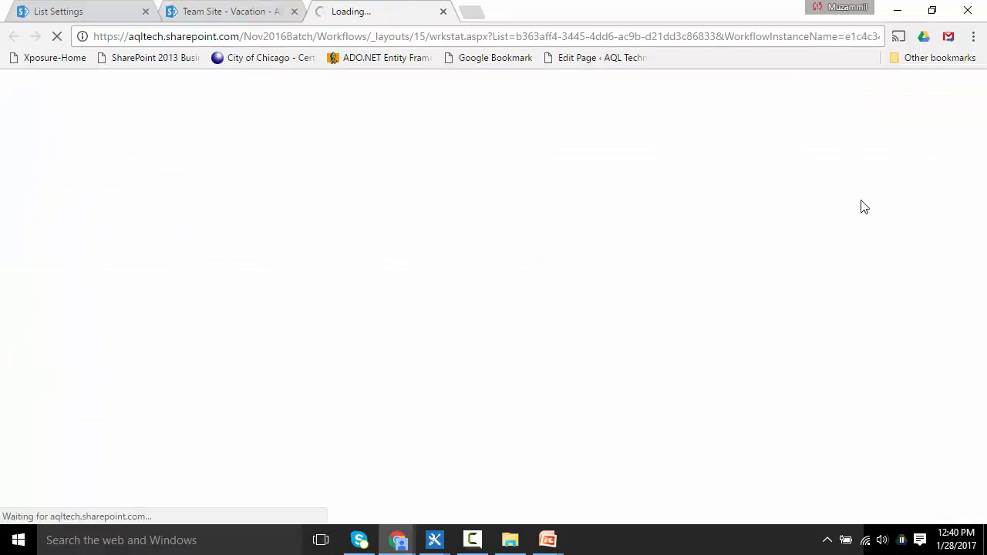
drag(980, 198, 985, 344)
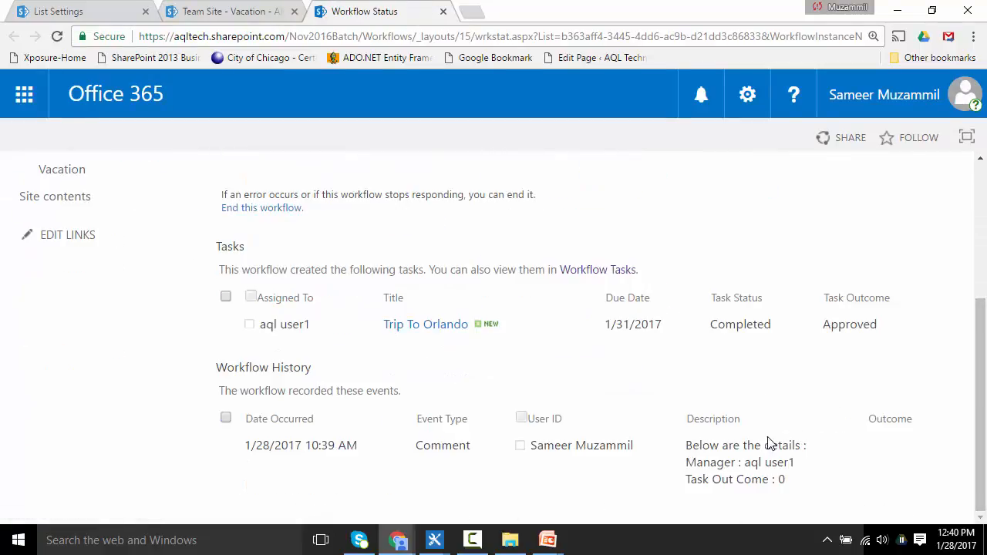
Step: Examine the lines of the workflow history comment describing the manager and task outcome
triple_click(734, 479)
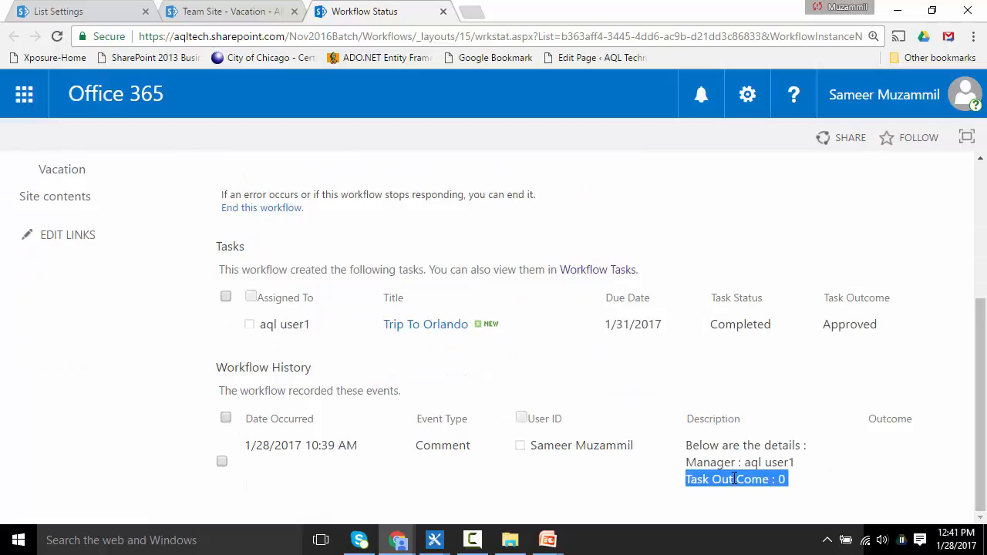
triple_click(712, 448)
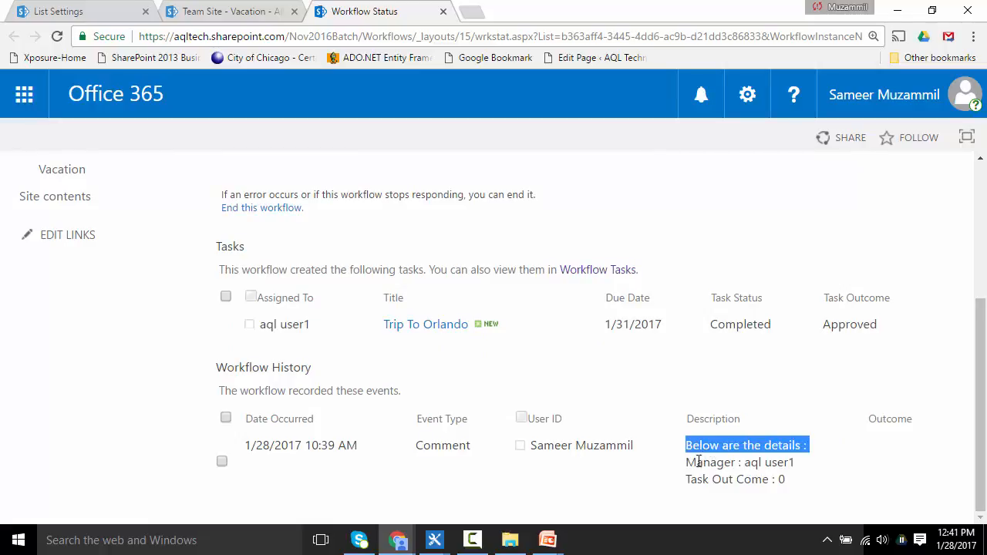
triple_click(698, 462)
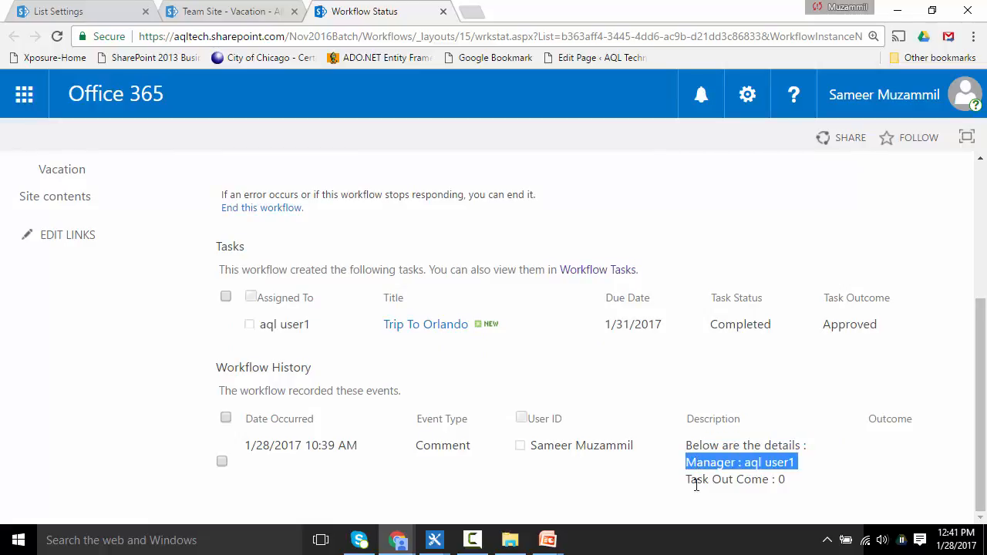
triple_click(702, 479)
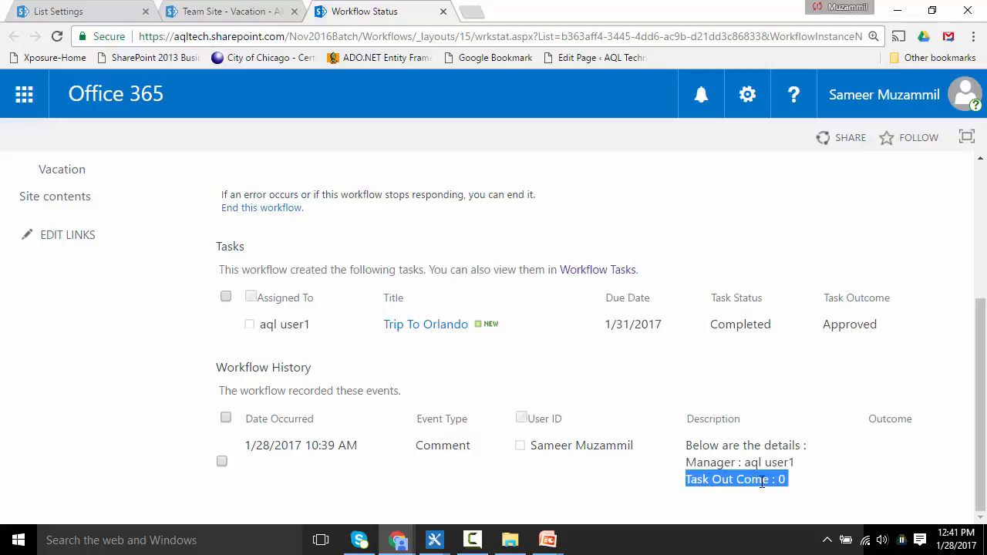
triple_click(727, 479)
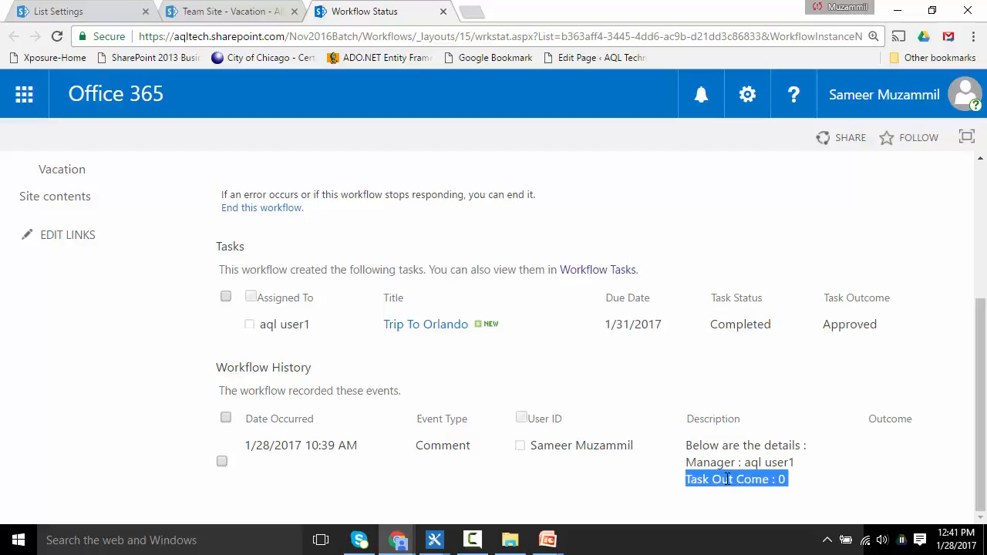
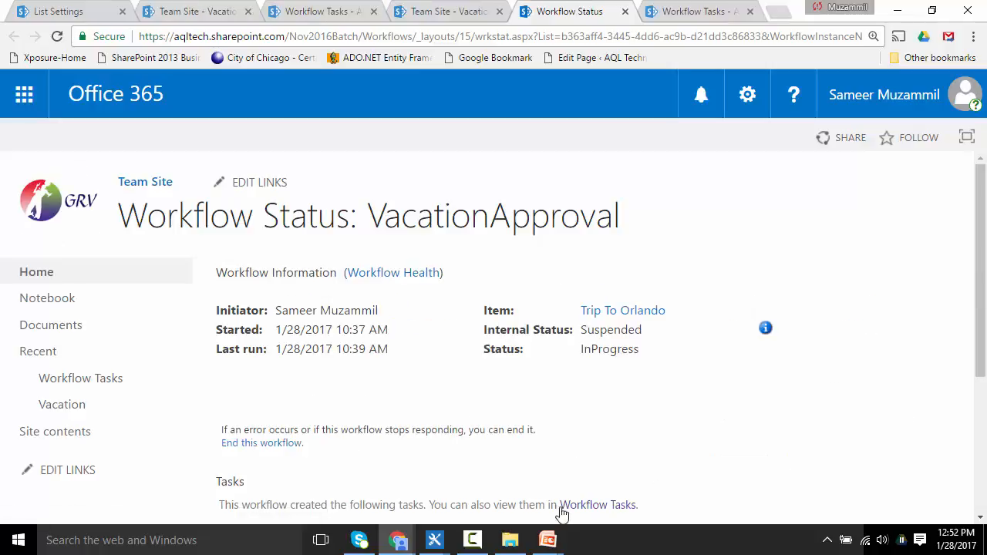
Step: Inspect the suspended workflow's Internal Status error details and the workflow history entry on the status page
click(473, 540)
click(473, 542)
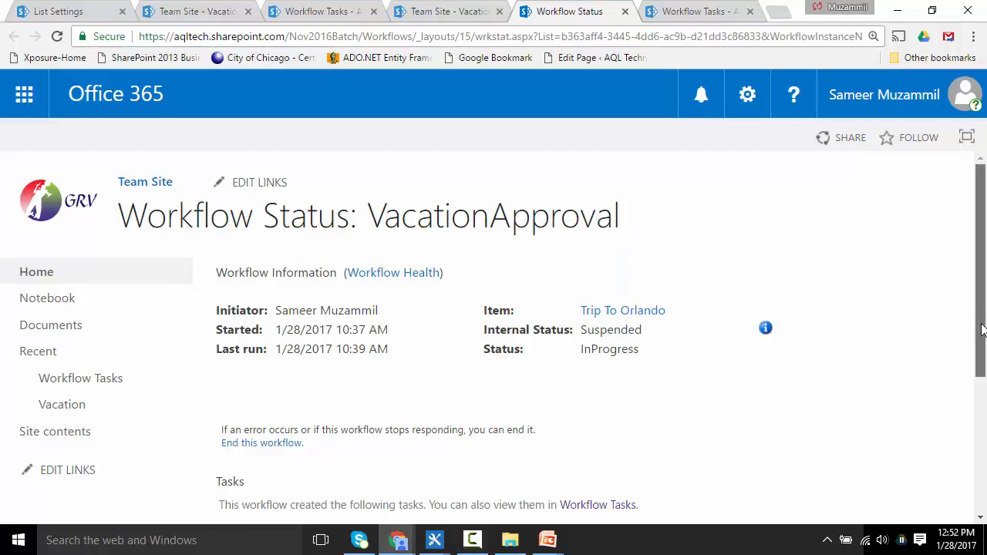
drag(980, 320, 986, 299)
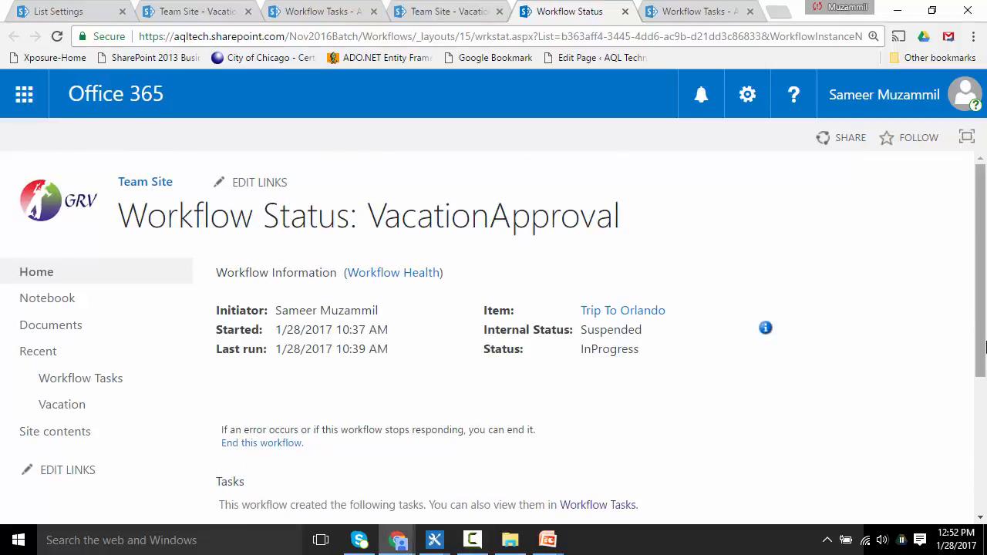
drag(981, 359, 971, 522)
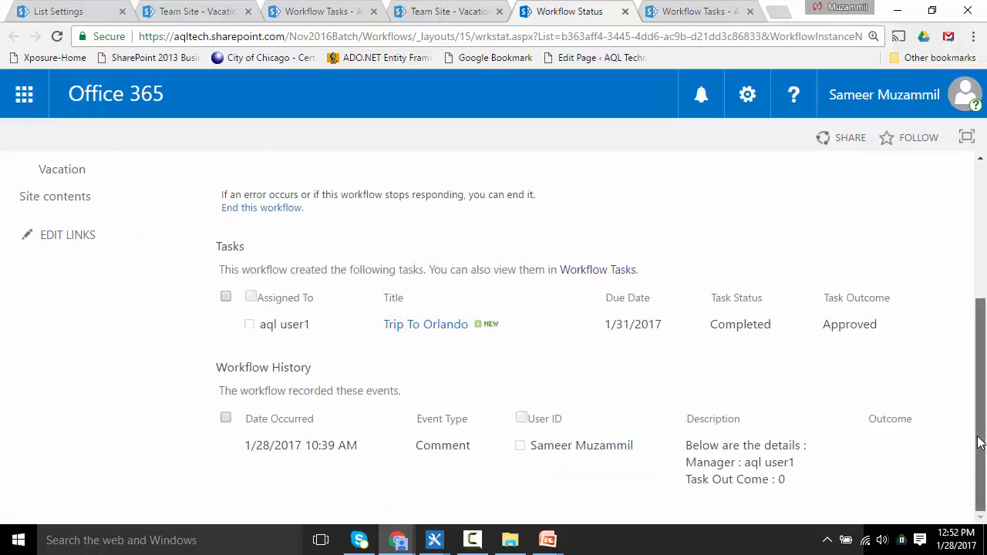
scroll(984, 418, up, 3)
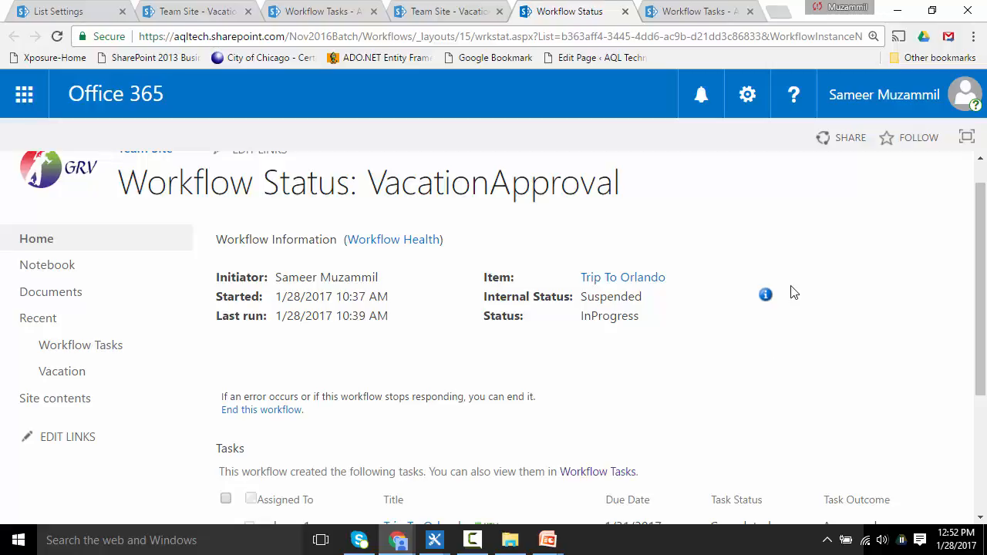
double_click(601, 300)
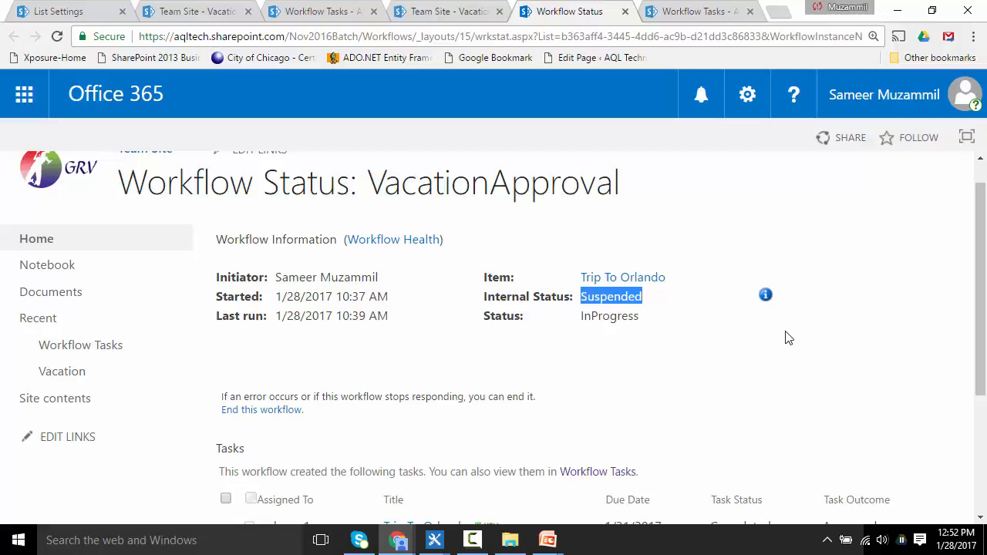
click(768, 296)
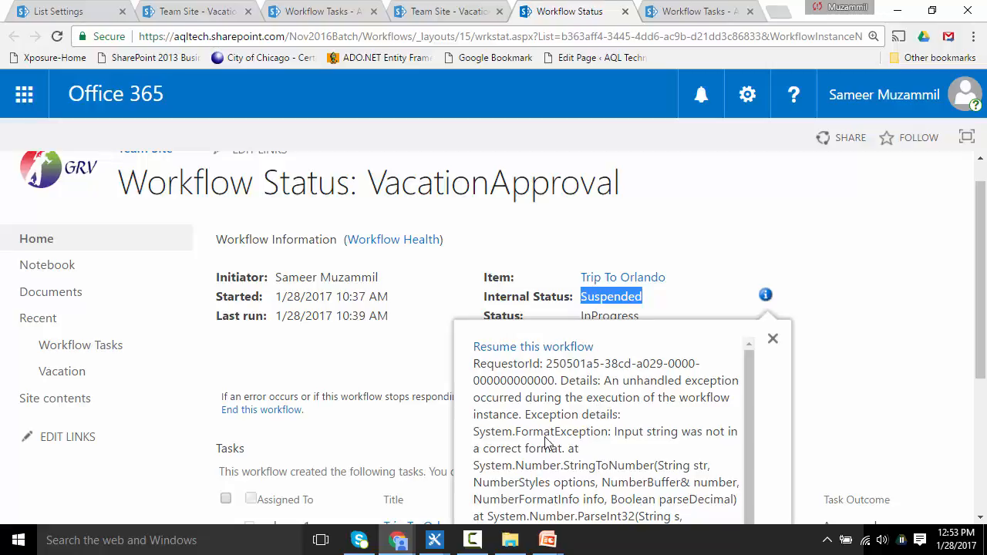
drag(616, 433, 564, 457)
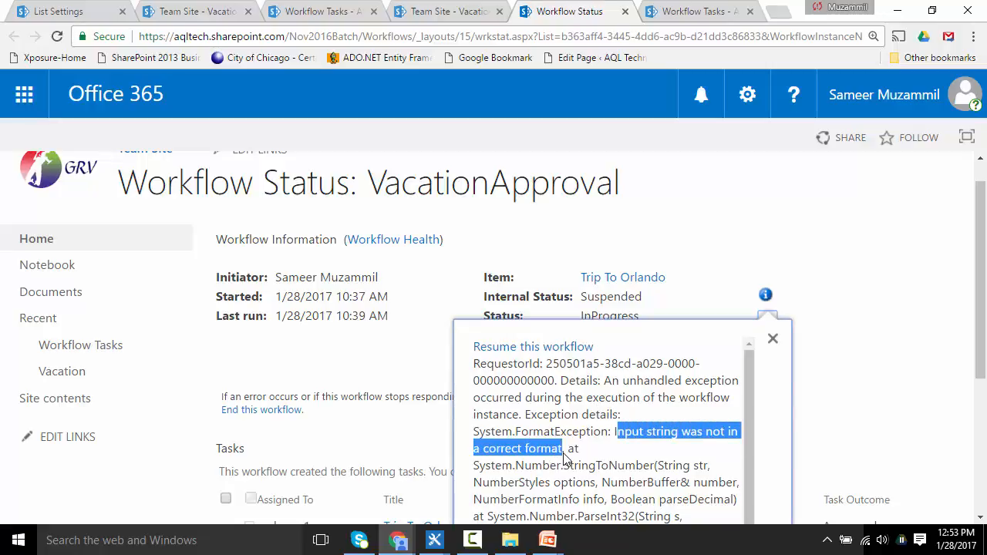
click(617, 440)
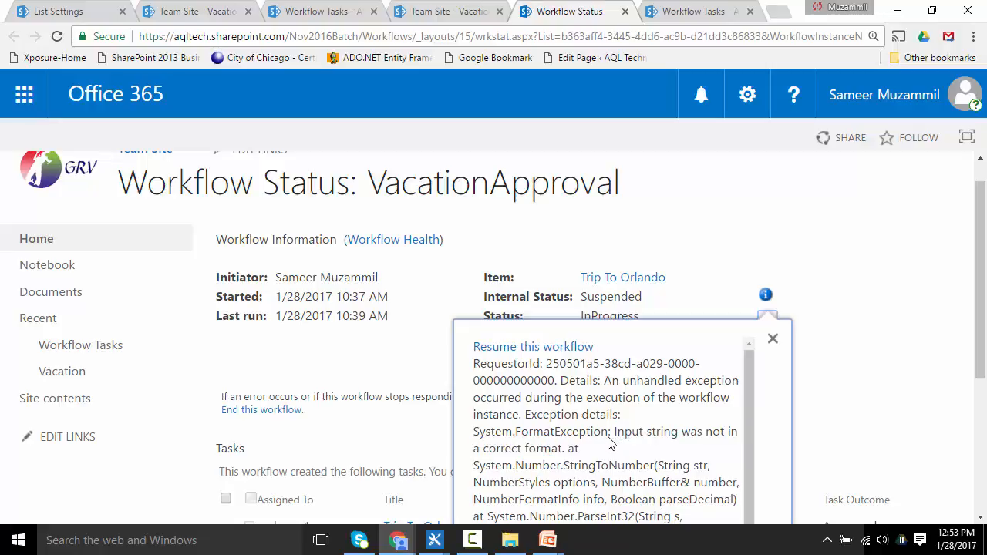
click(773, 339)
drag(984, 304, 984, 466)
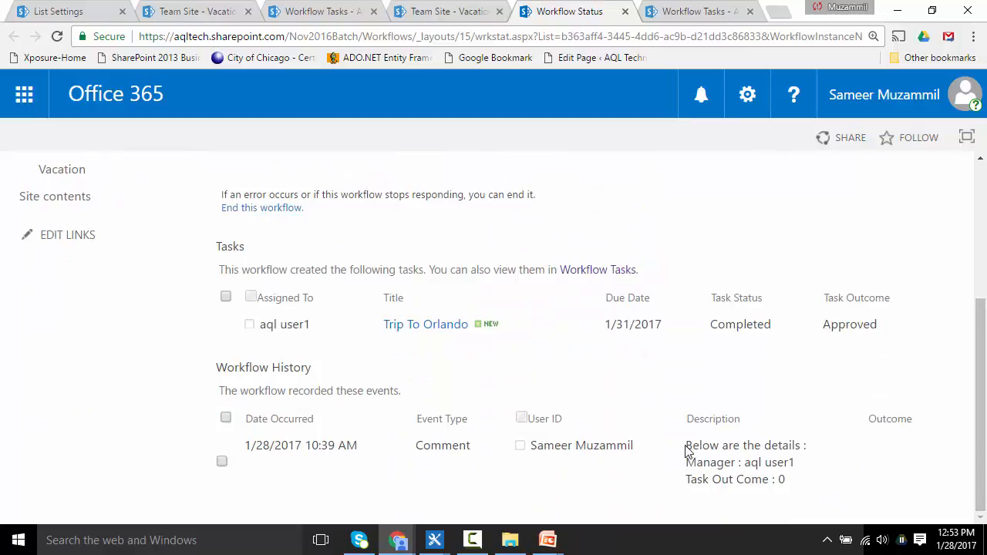
drag(710, 455, 799, 483)
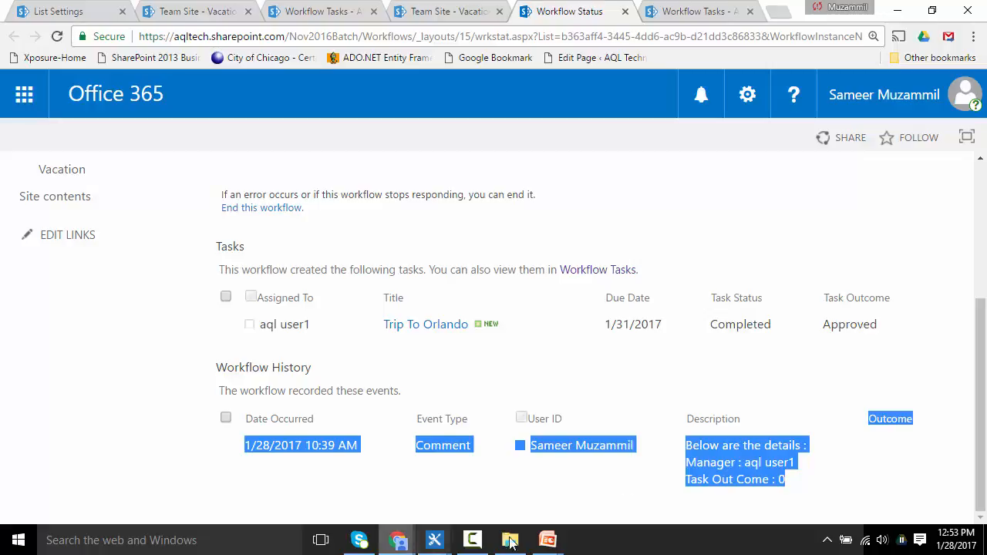
Step: Change the ApproverComments lookup to find the task item by ID, matching the workflow variable TaskID
click(434, 540)
click(492, 488)
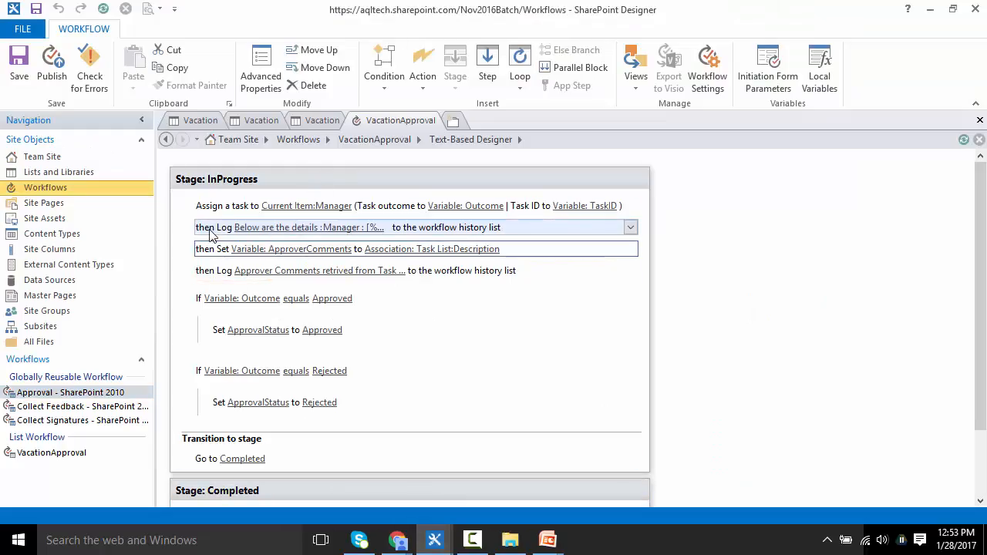
click(206, 274)
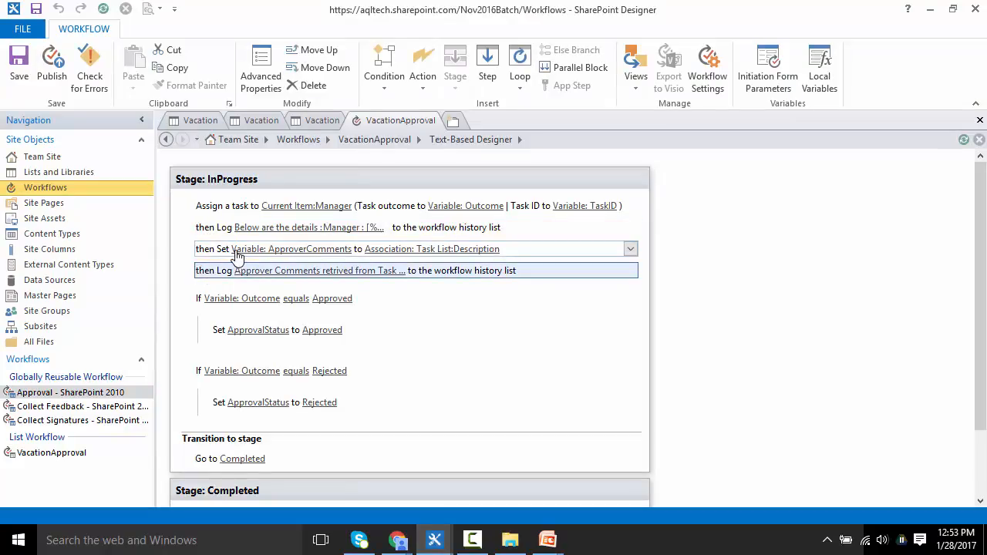
click(398, 250)
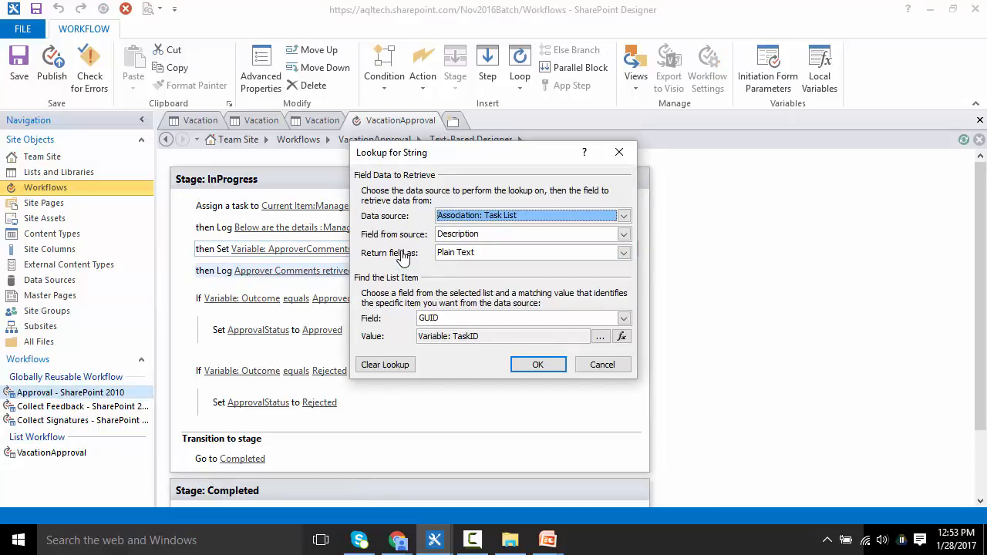
click(624, 319)
key(Down)
key(Return)
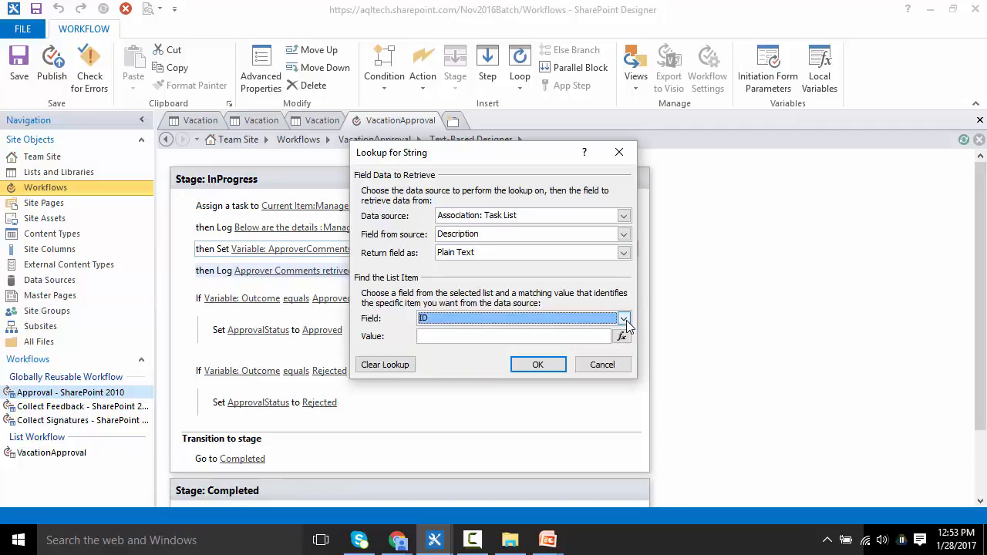
click(621, 337)
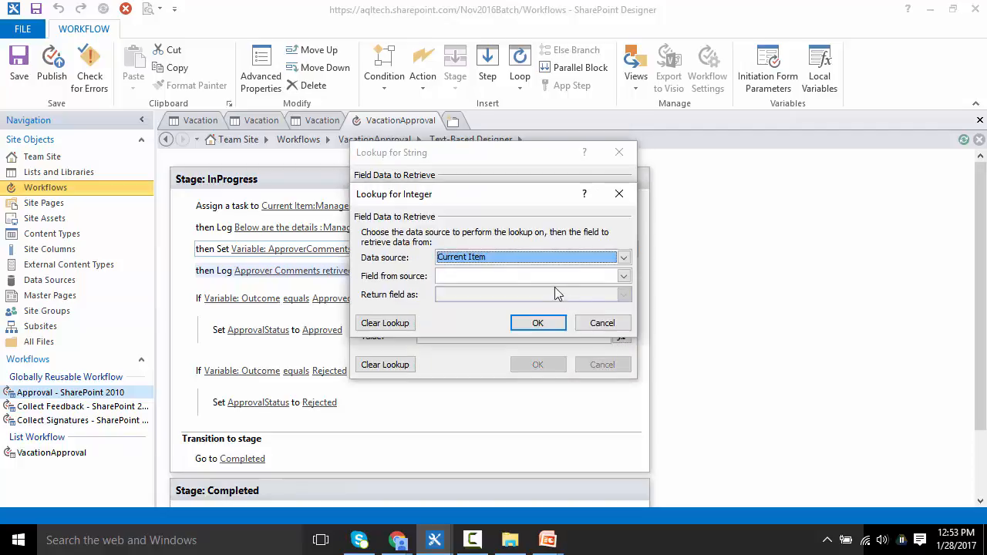
click(519, 257)
click(474, 279)
click(471, 279)
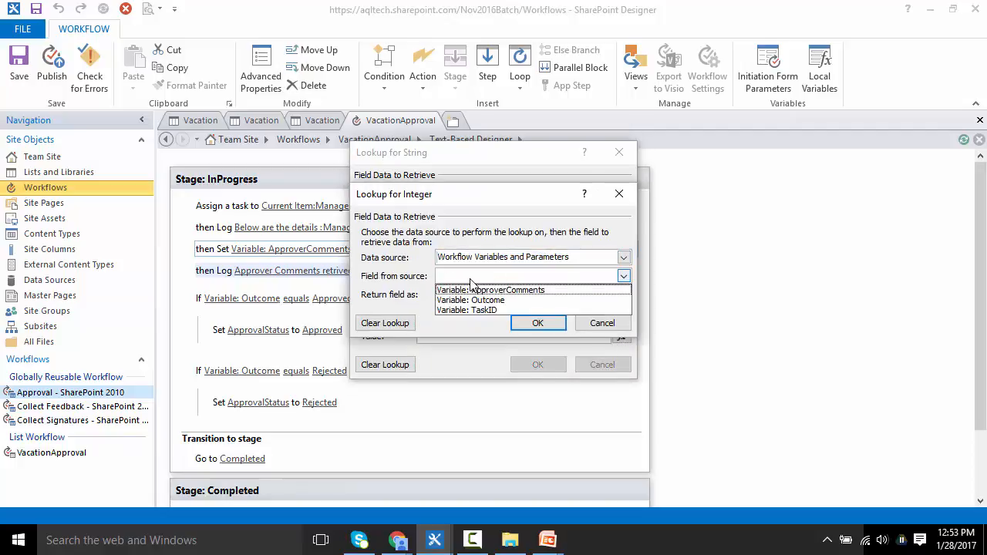
click(467, 310)
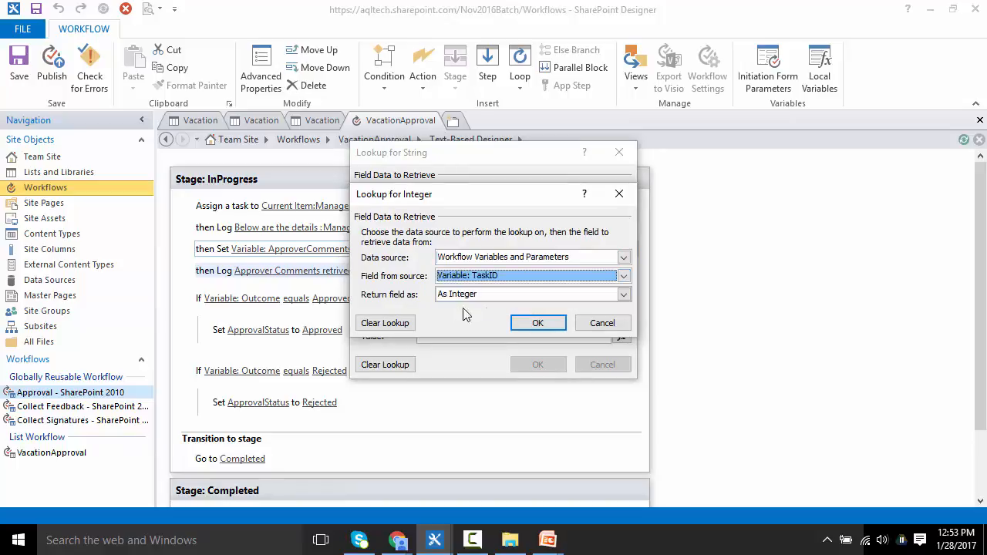
click(538, 322)
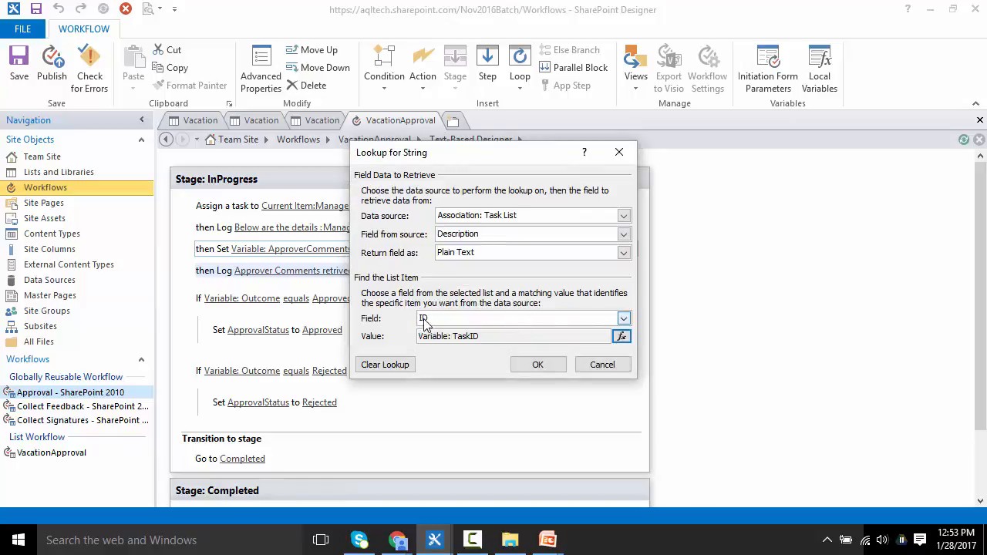
Step: Compare the task IDs in the Workflow Tasks list with the lookup's ID field and TaskID value
click(466, 338)
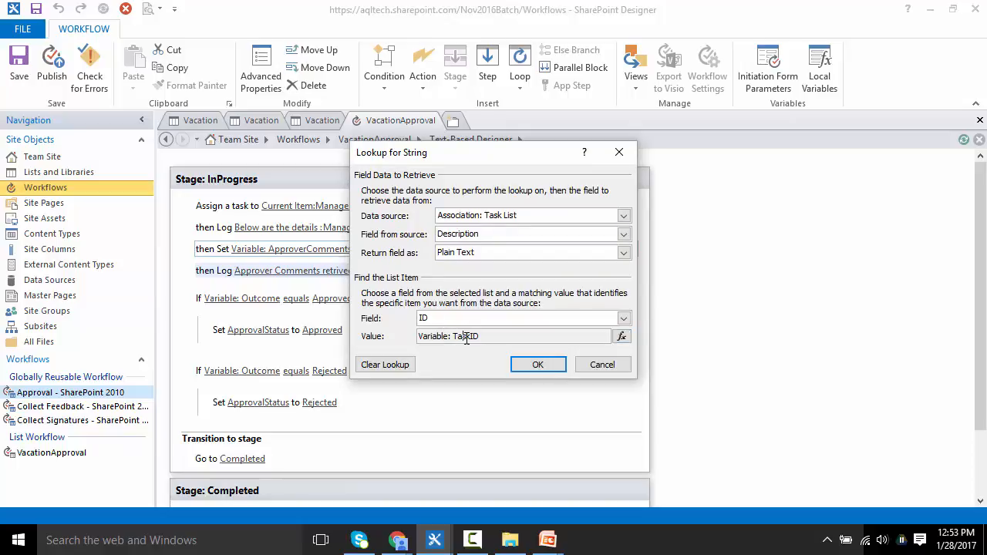
click(398, 540)
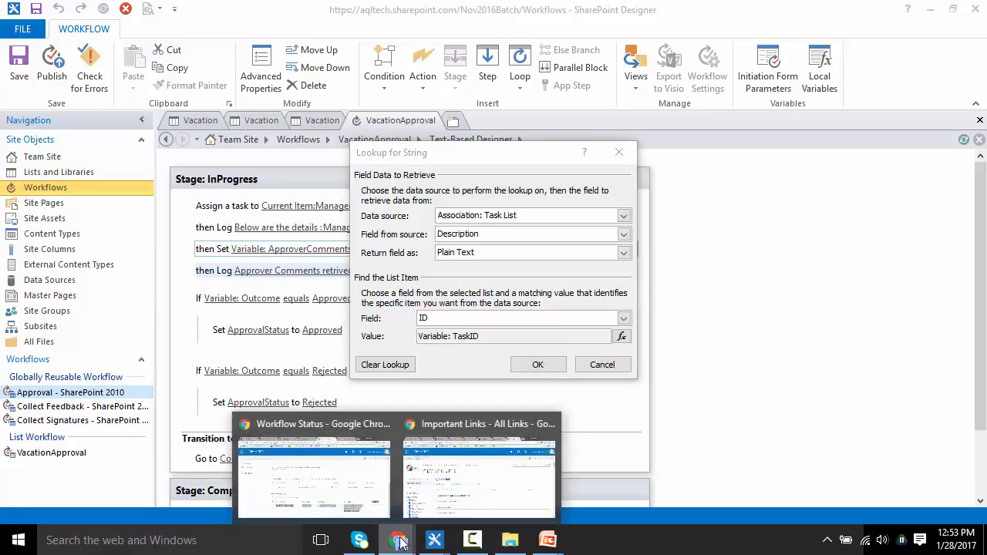
click(463, 500)
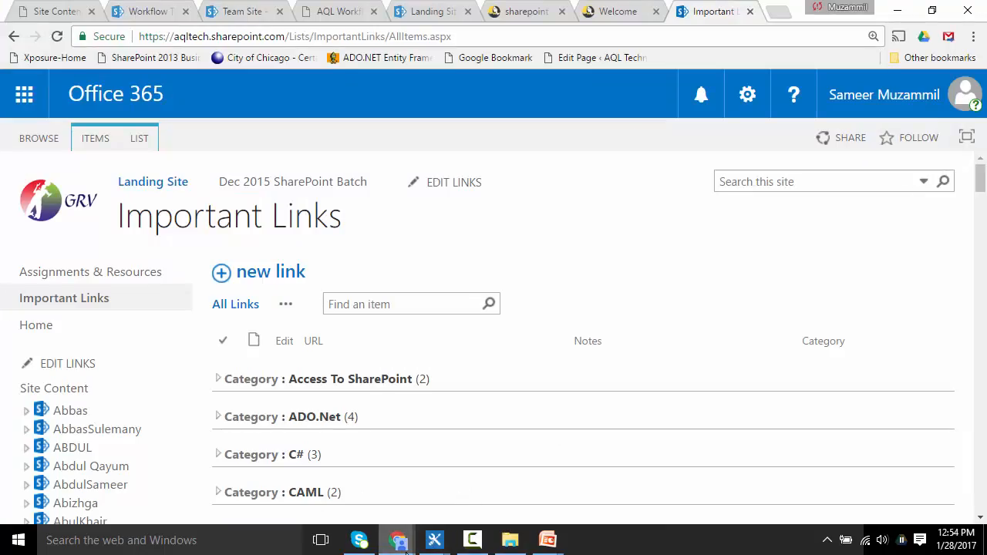
mouse_move(400, 546)
click(344, 505)
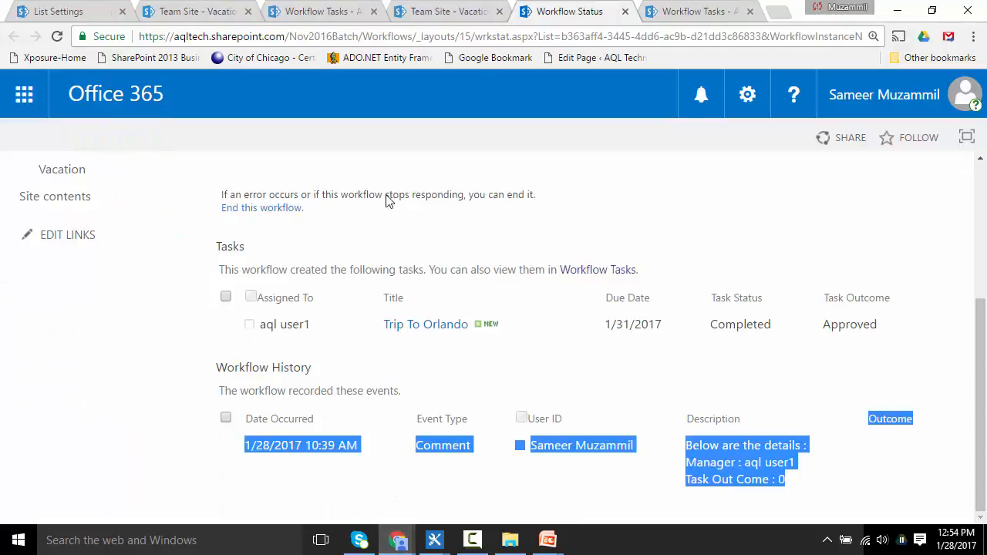
click(691, 12)
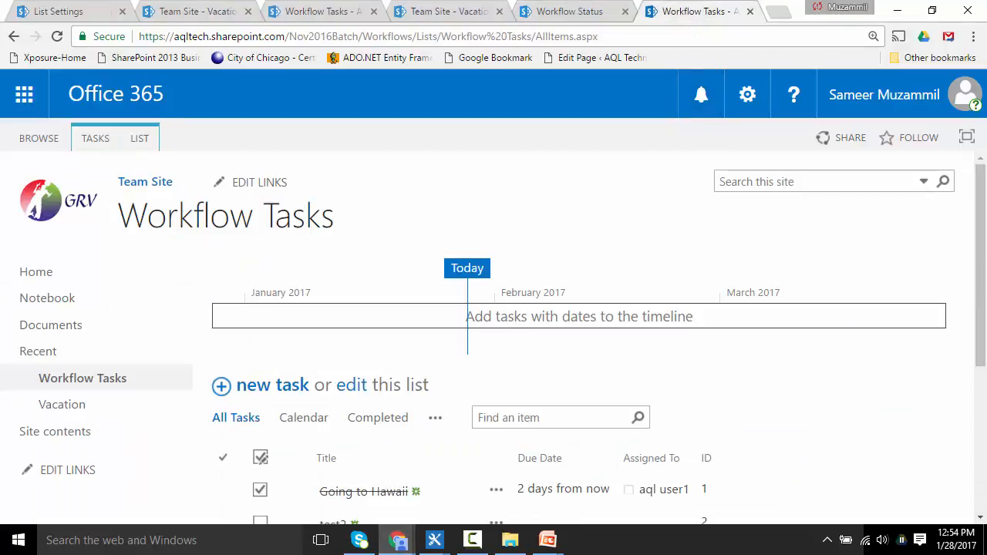
drag(981, 312, 983, 400)
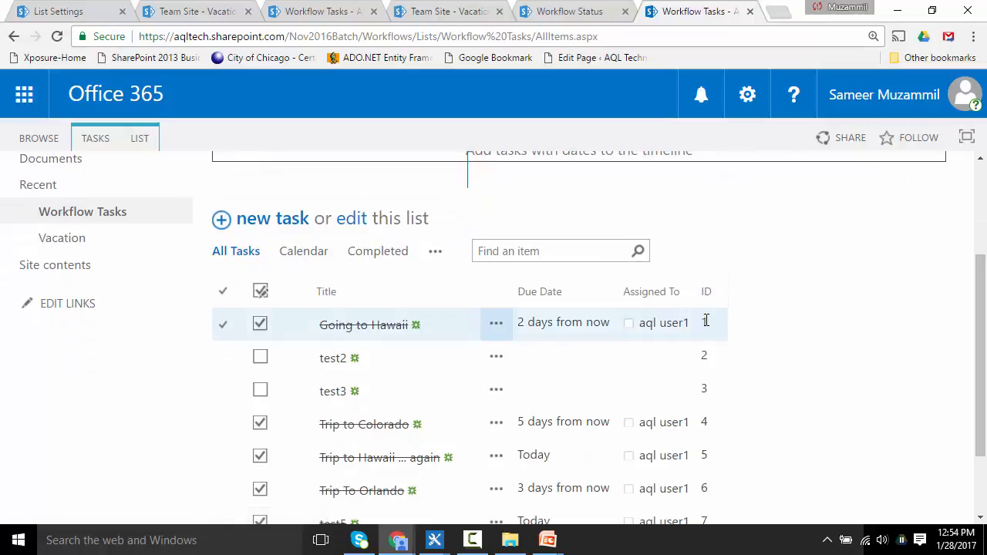
key(alt+Tab)
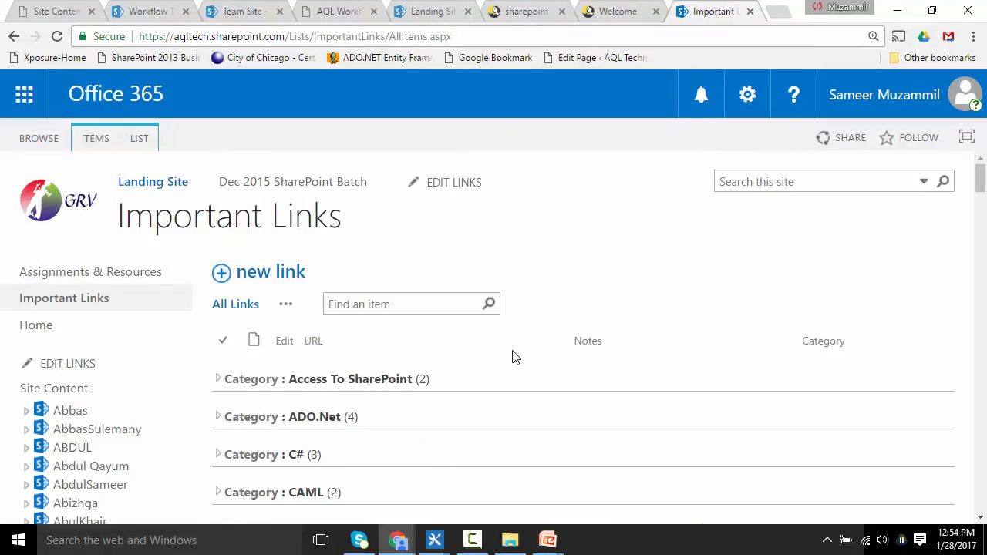
key(alt+Tab)
key(alt+Tab)
key(alt+Tab)
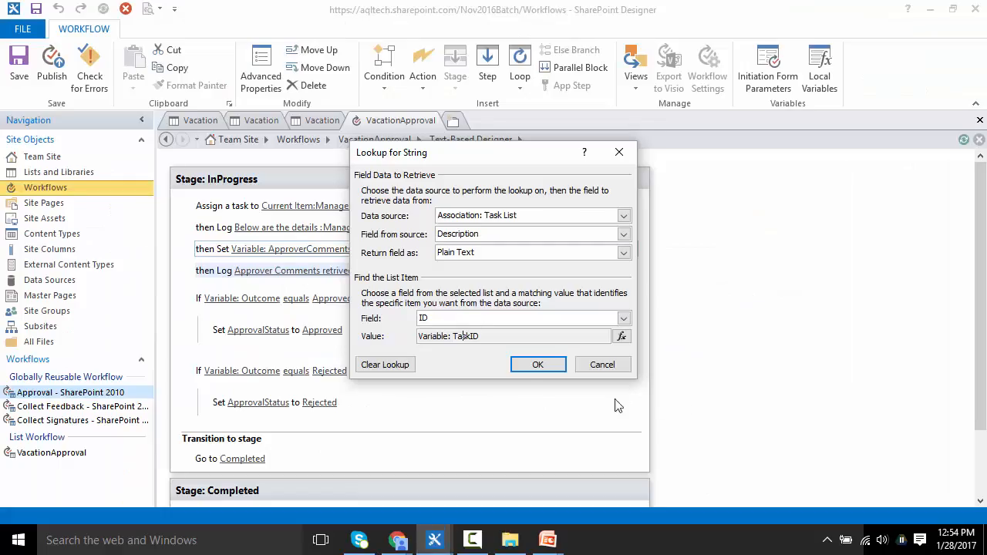
double_click(466, 337)
click(428, 320)
click(428, 320)
Step: Open the workflow status page of the test5 item from the Vacation list
key(alt+Tab)
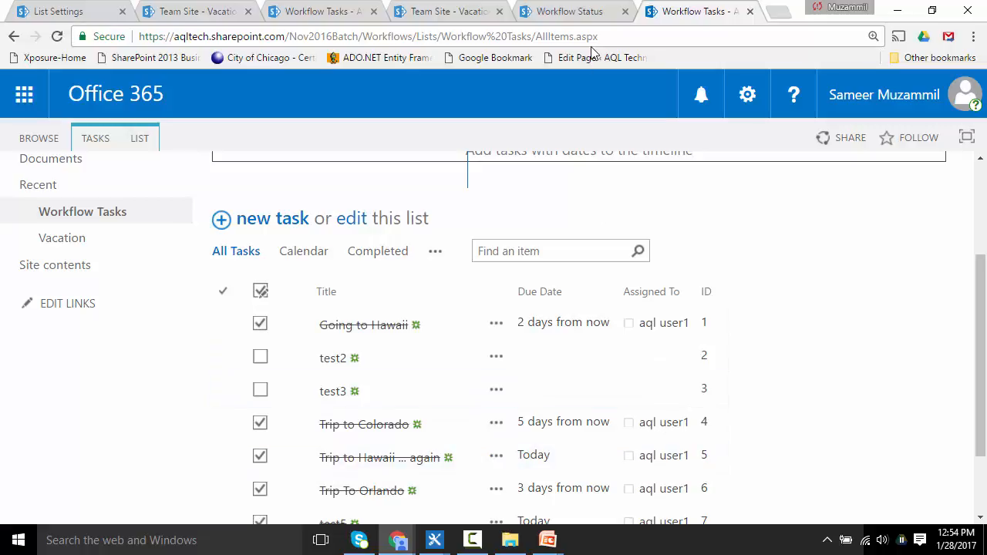
click(588, 13)
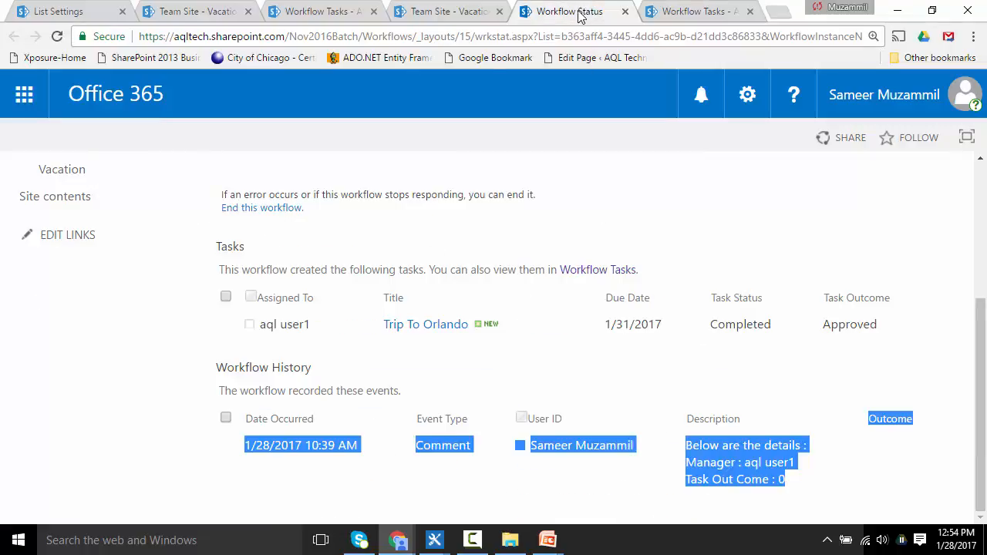
scroll(634, 307, up, 3)
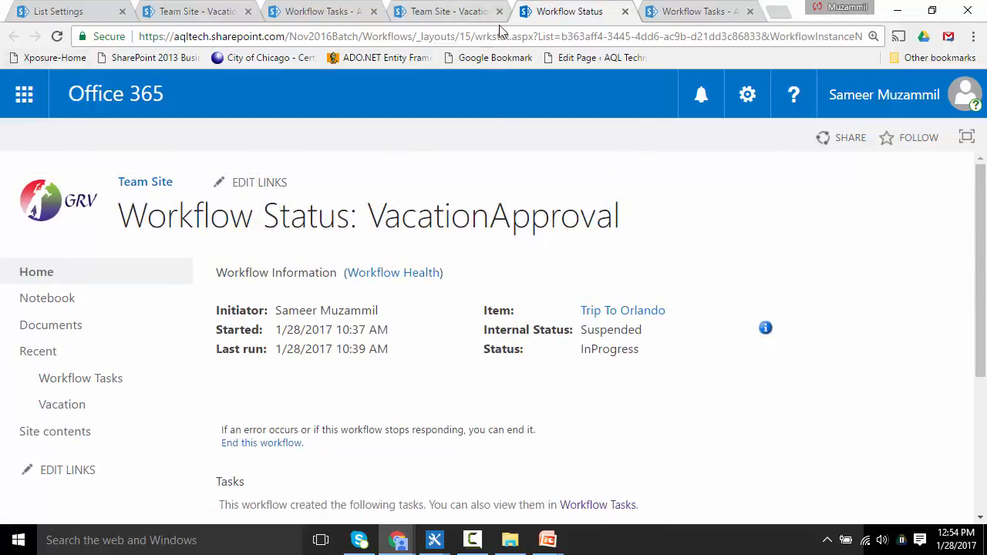
click(465, 7)
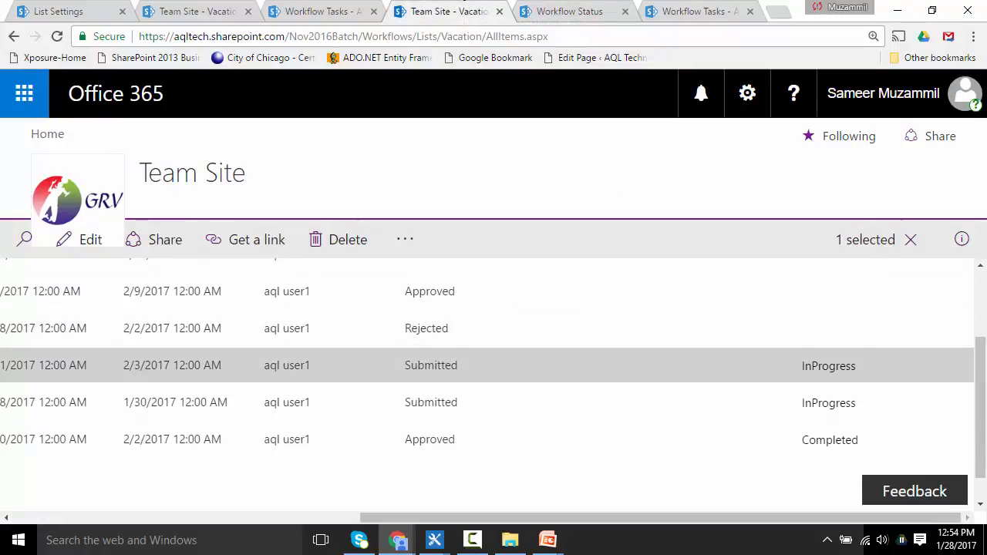
scroll(979, 386, down, 1)
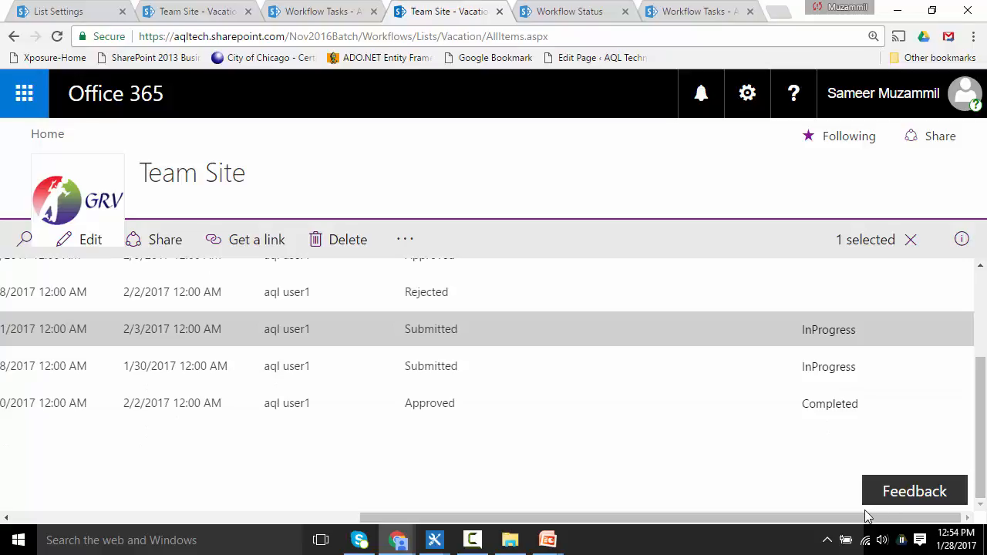
click(833, 371)
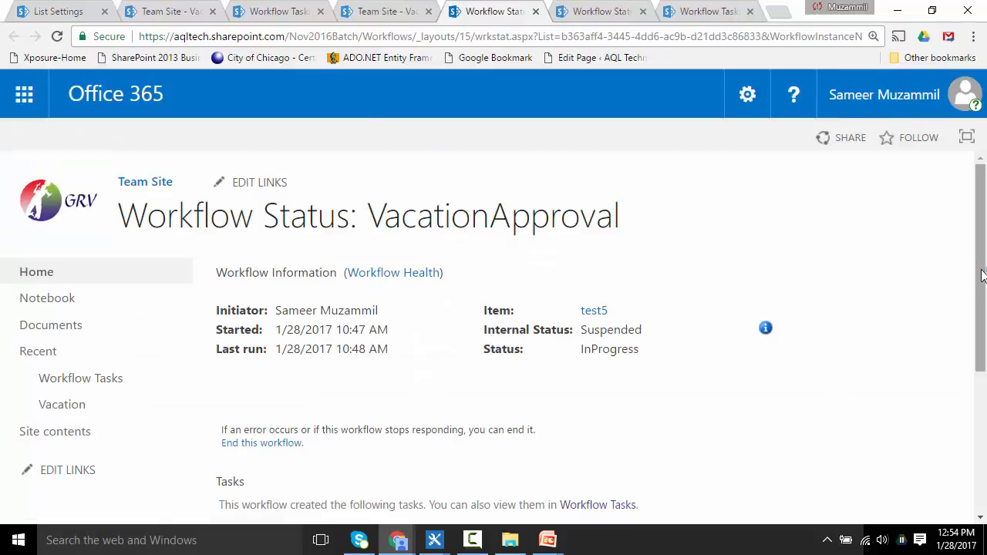
Step: Review the workflow history log message text in the String Builder and close it without changes
key(alt+Tab)
click(612, 368)
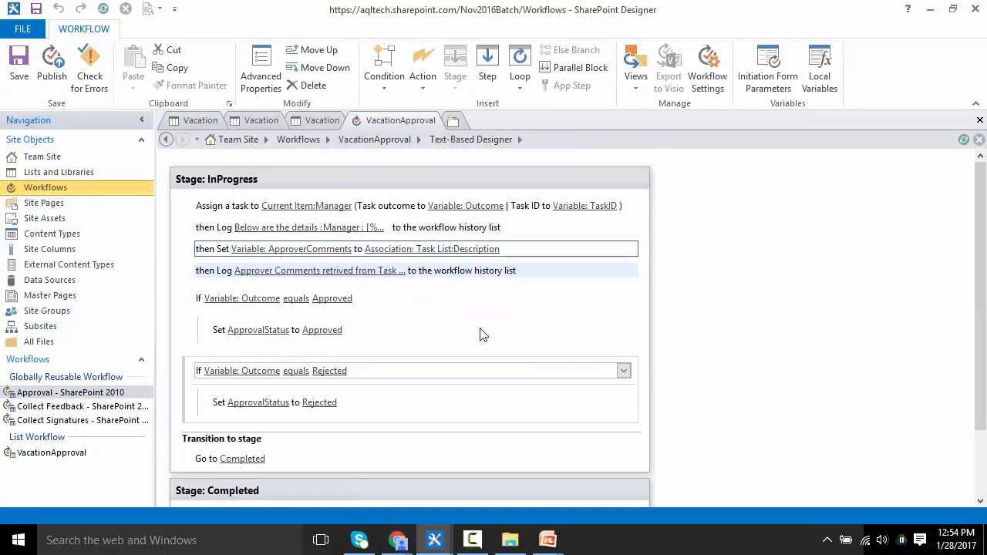
click(287, 229)
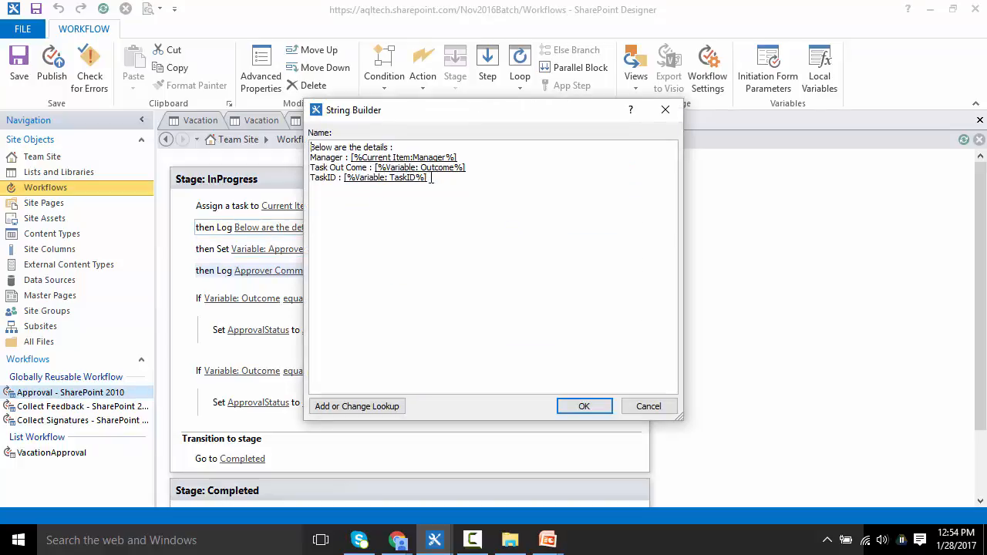
drag(432, 178, 301, 187)
click(646, 407)
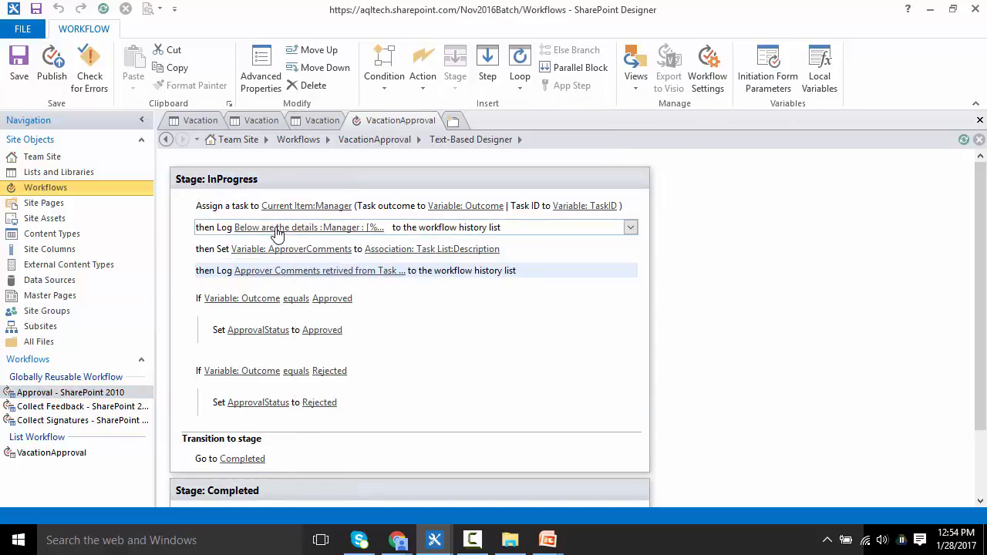
Step: Examine the TaskID value recorded in the workflow history on the status page
key(alt+Tab)
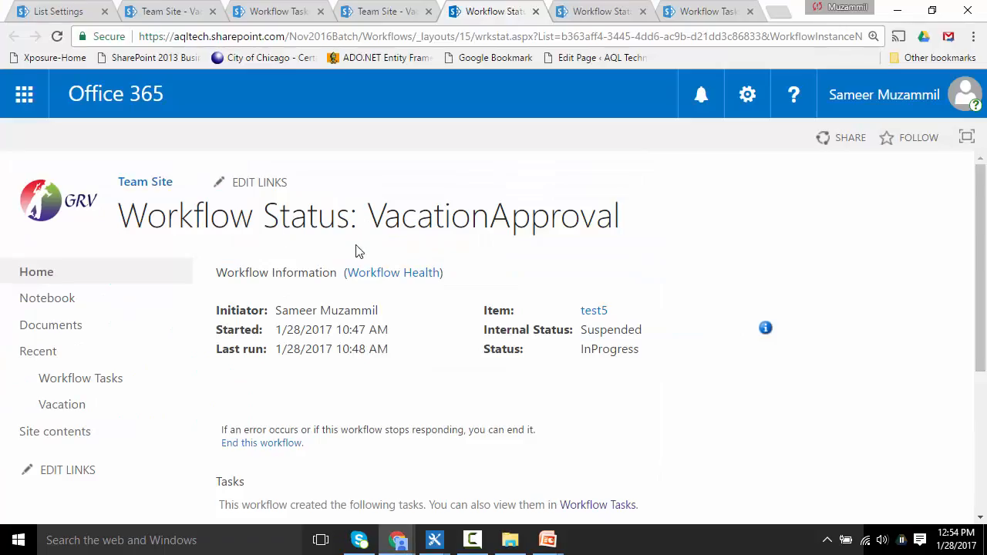
scroll(980, 347, down, 4)
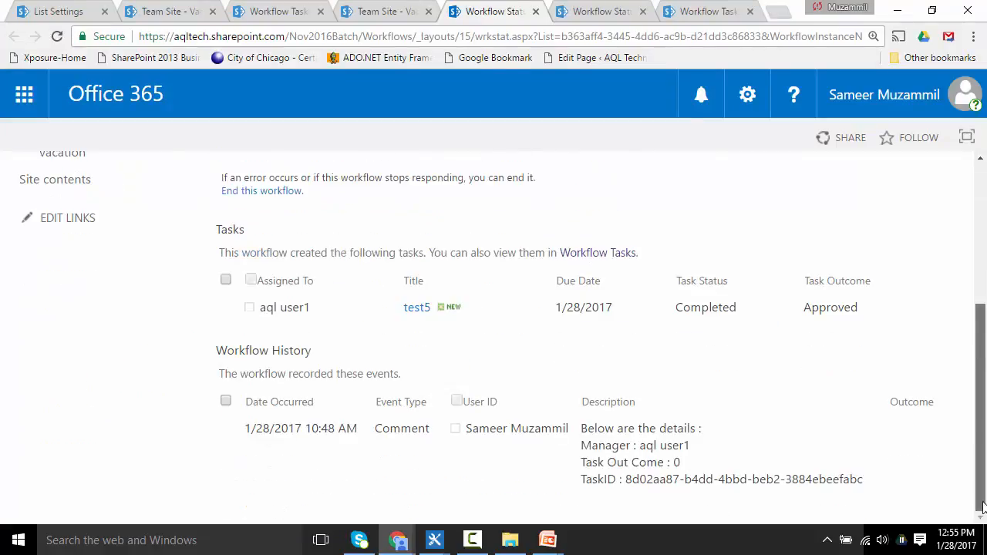
drag(863, 479, 629, 482)
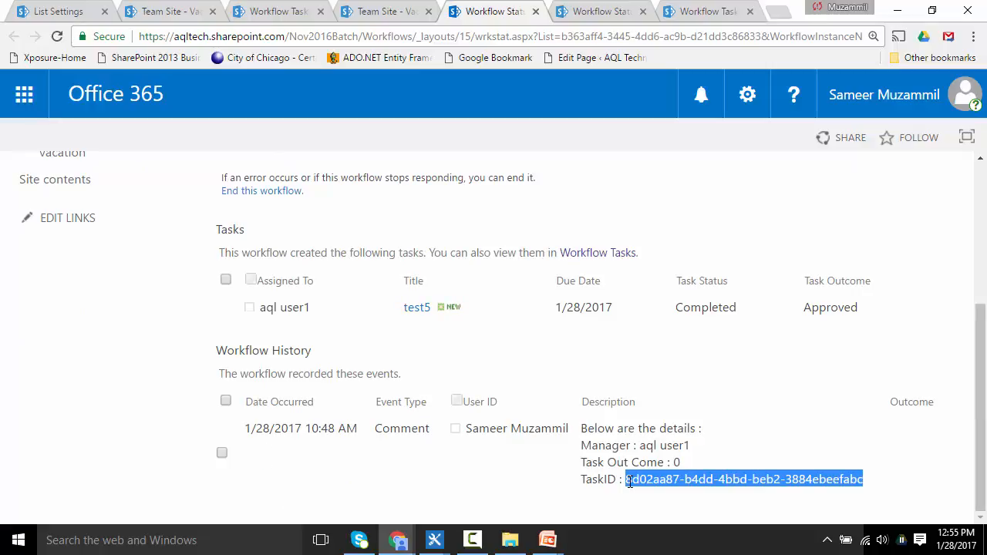
Step: Set the ApproverComments lookup to find the task item by GUID matching Variable: TaskID
key(alt+Tab)
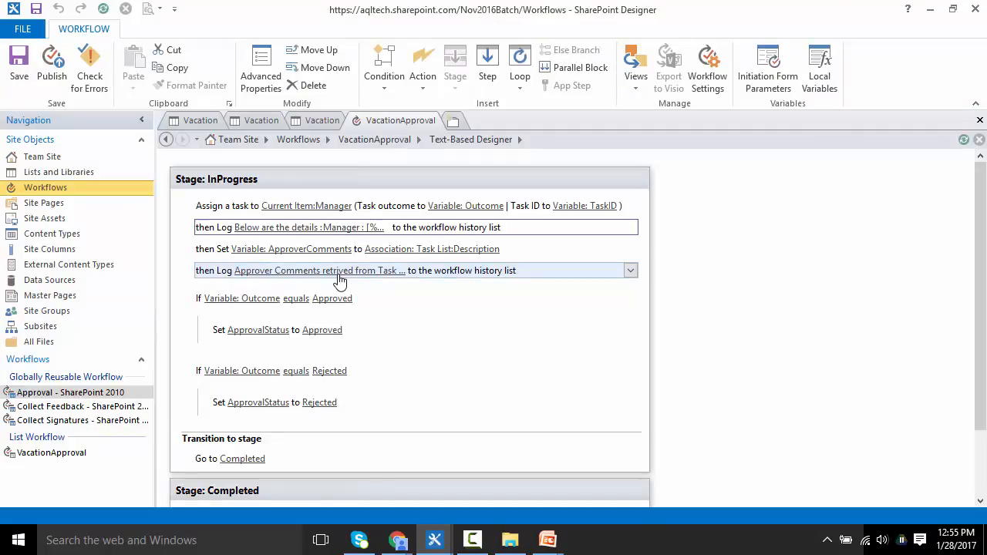
click(416, 250)
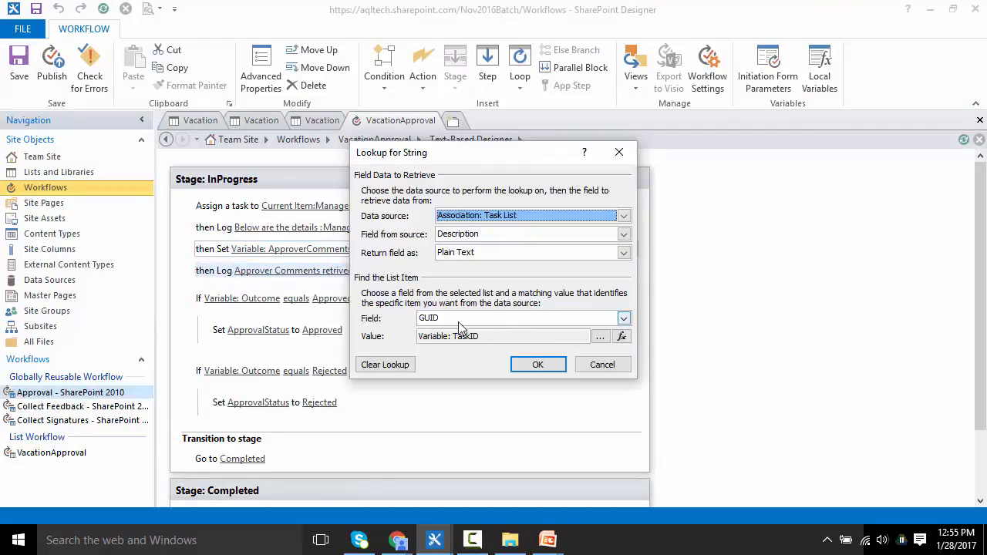
double_click(472, 337)
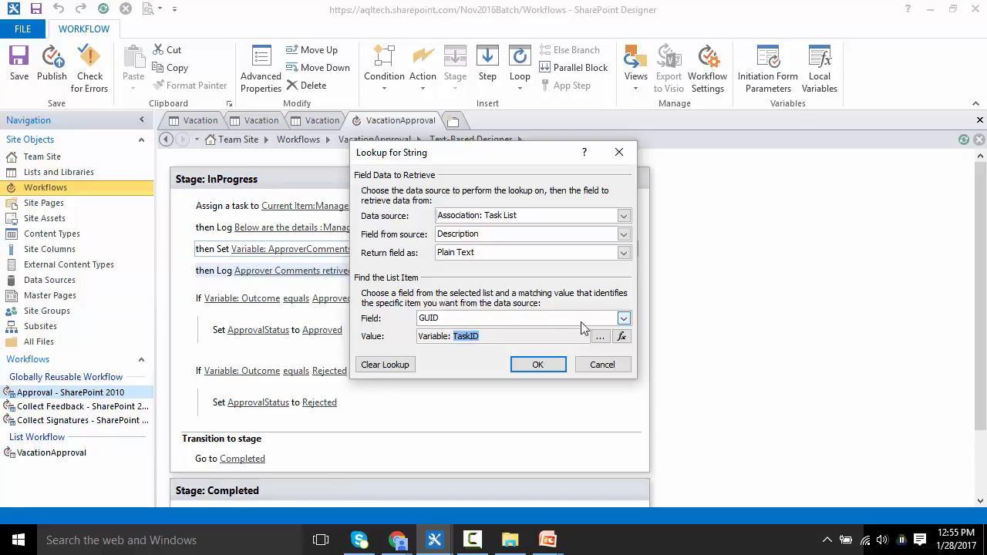
click(624, 321)
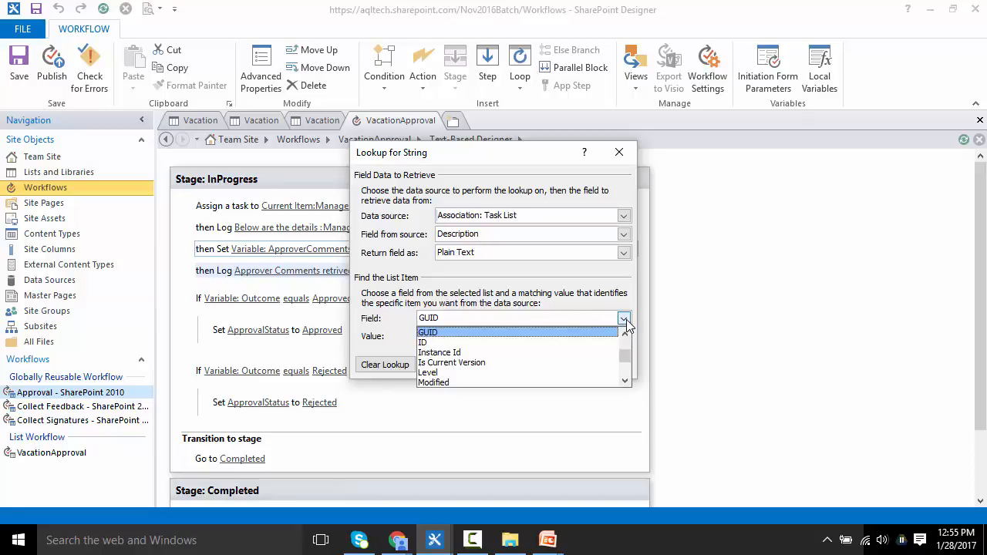
click(581, 334)
click(524, 364)
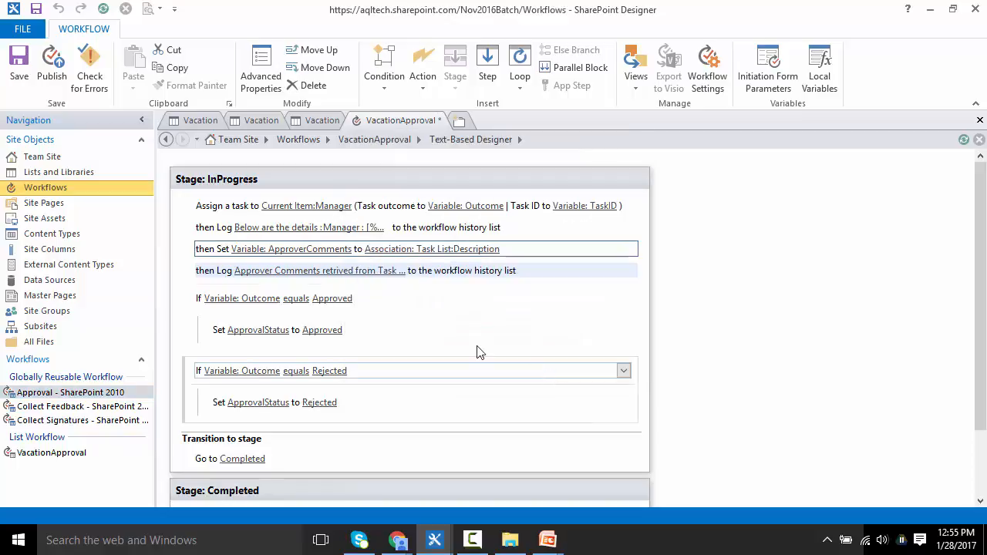
Step: Create a new Vacation list item with Details "Trip To orlando ... again"
key(alt+Tab)
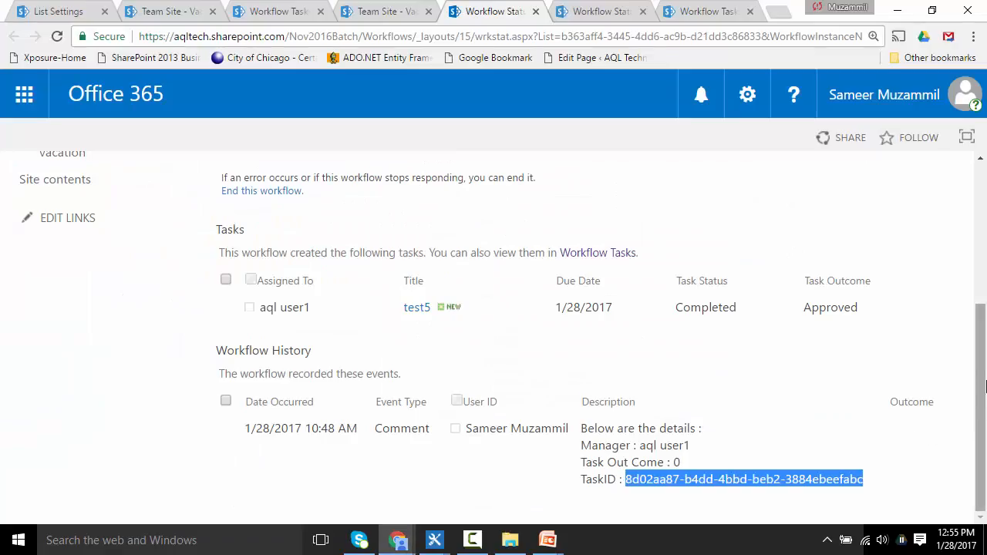
drag(984, 398, 986, 222)
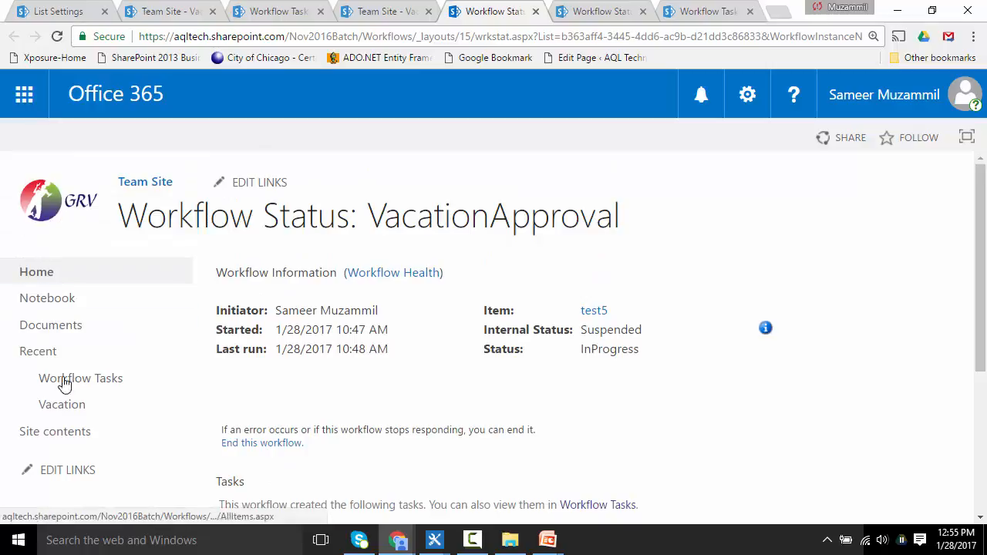
click(64, 407)
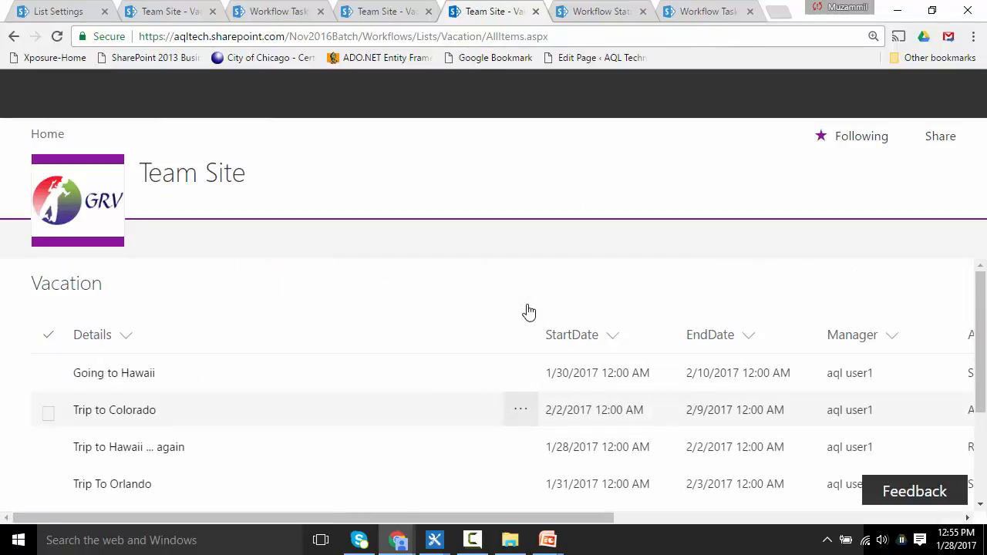
scroll(983, 324, down, 2)
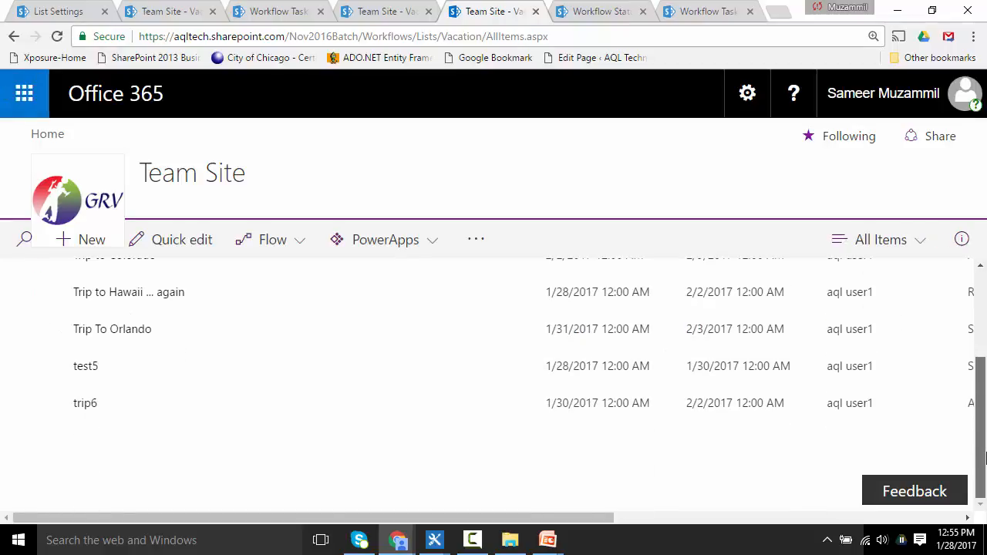
click(77, 239)
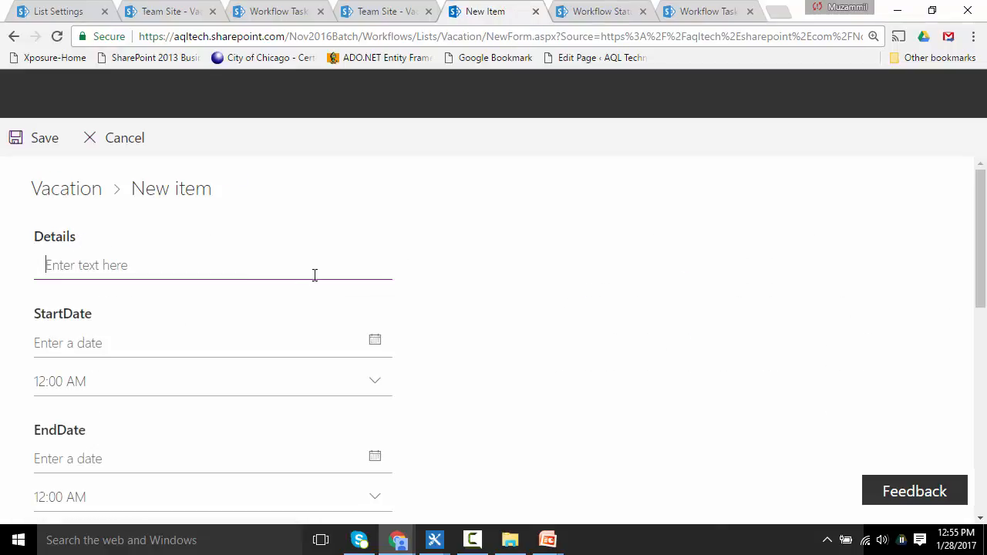
click(319, 276)
text(Trip T)
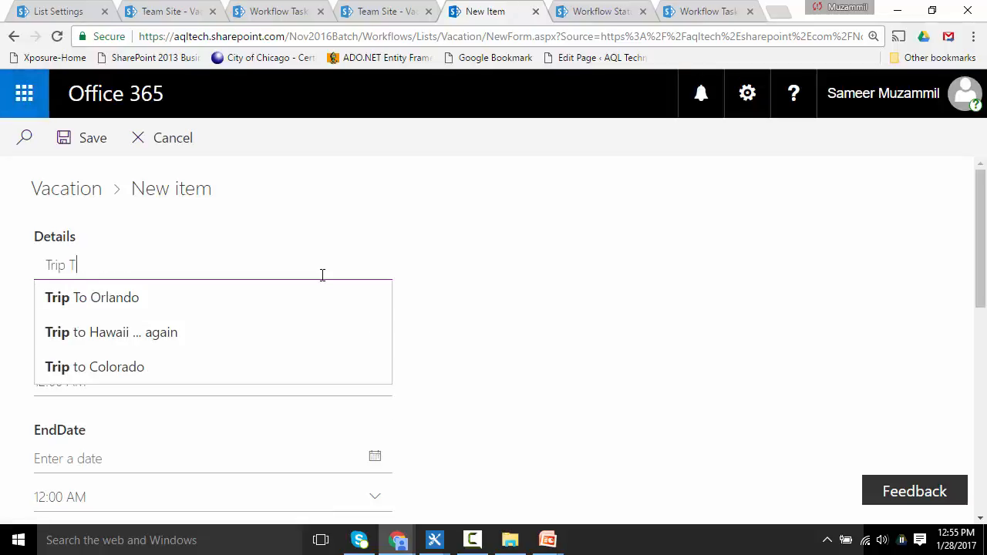
text(O orlando)
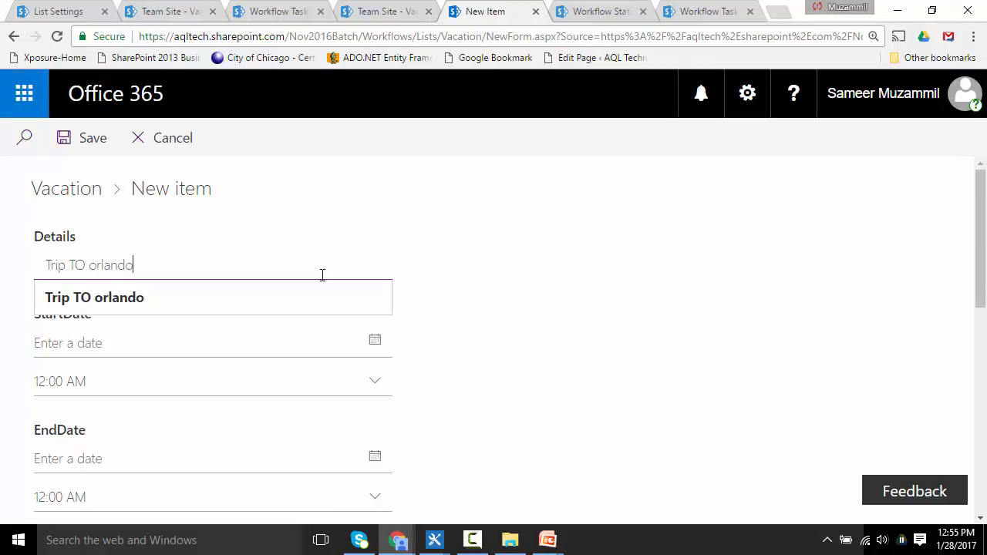
text( ... again)
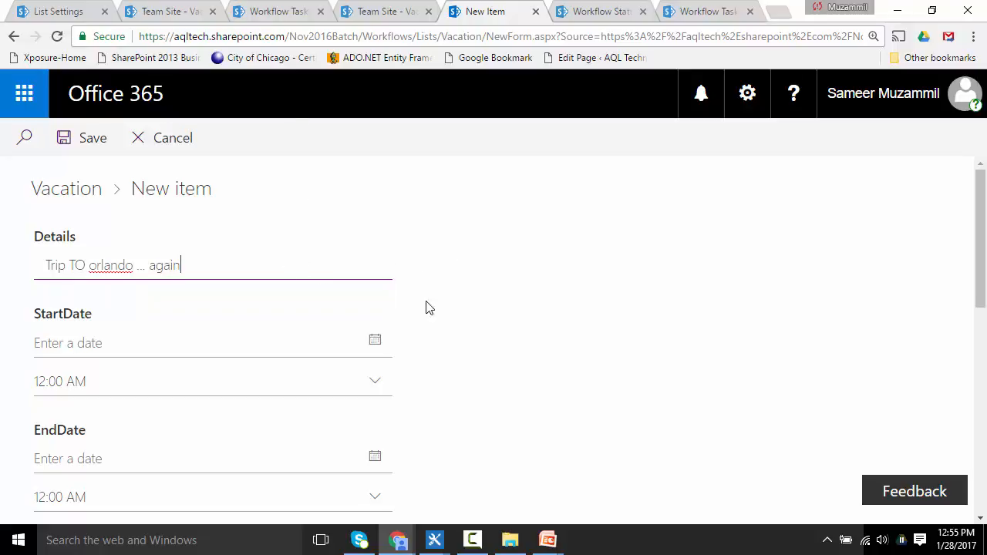
key(BackSpace)
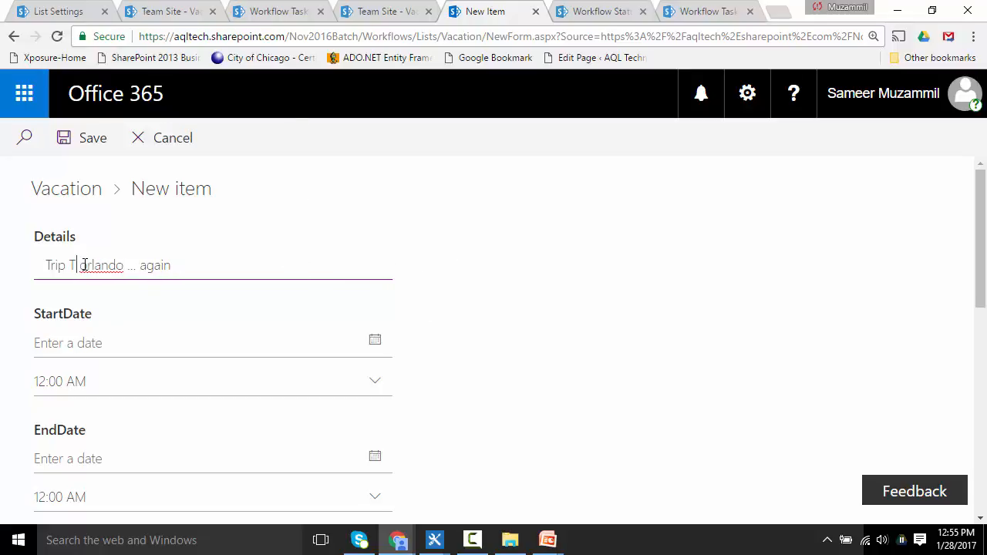
text(o)
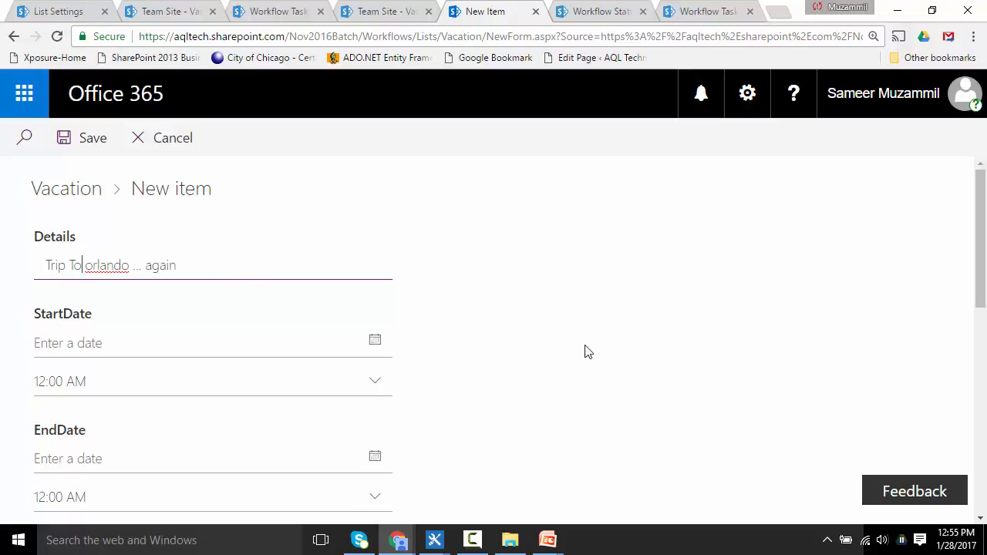
Step: Set the item's StartDate to 1/31/2017 and EndDate to 2/3/2017
click(375, 343)
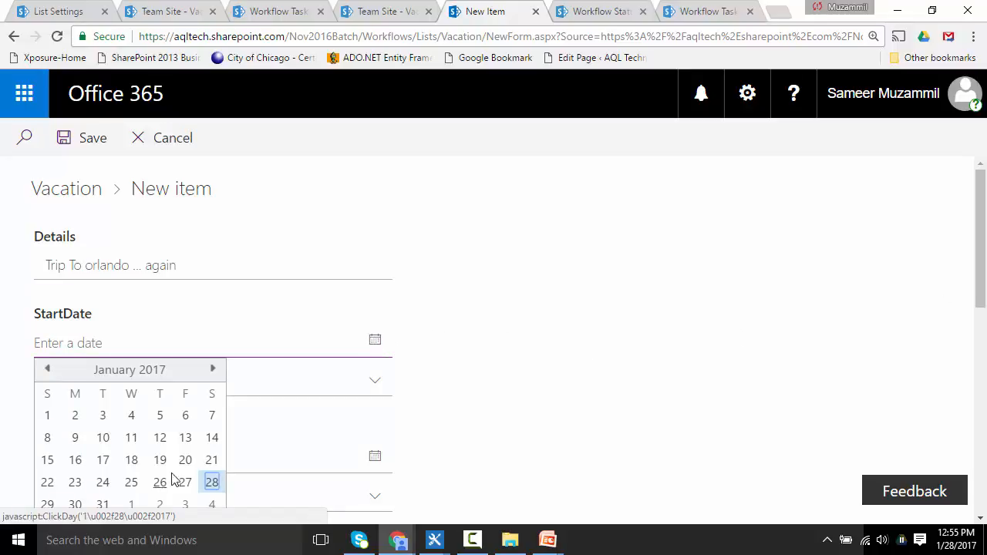
click(102, 505)
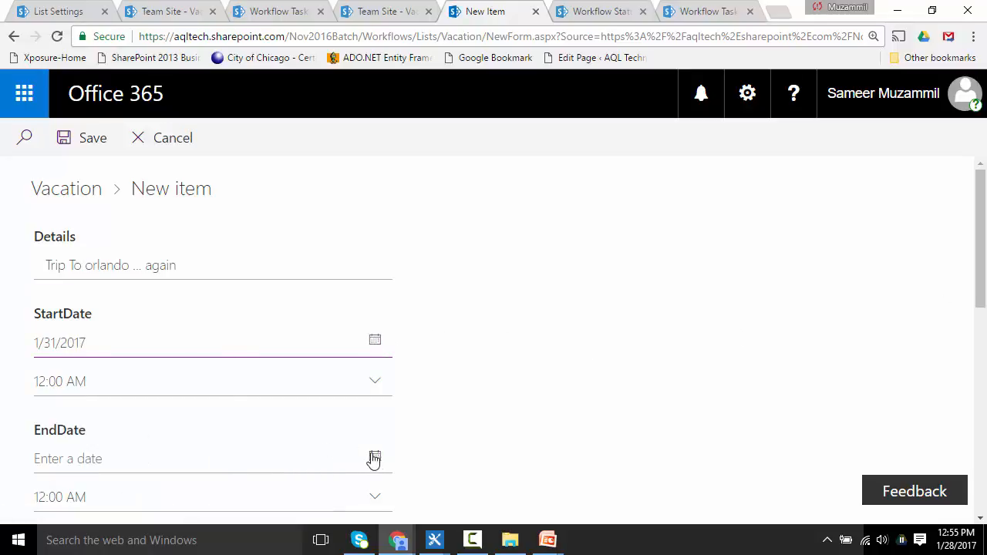
click(374, 459)
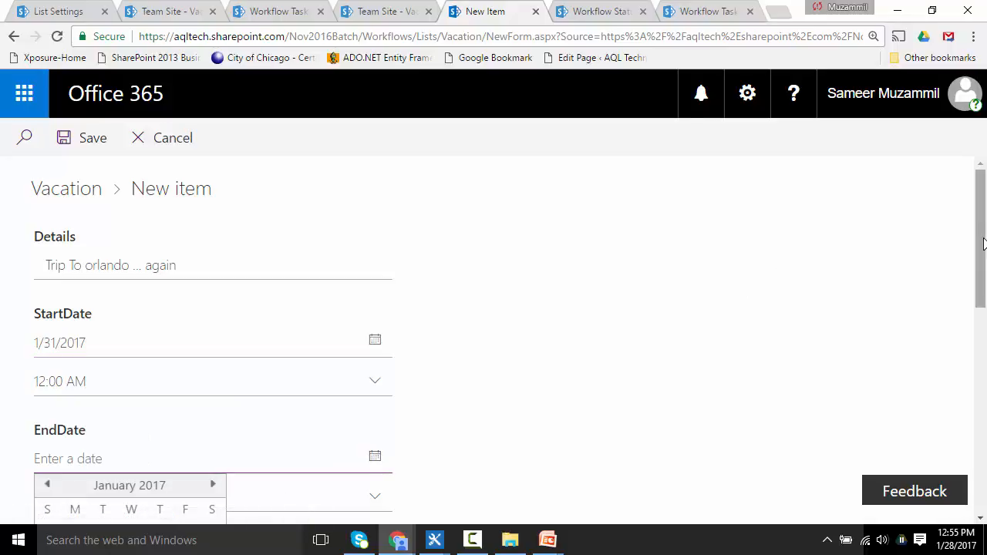
drag(984, 244, 985, 282)
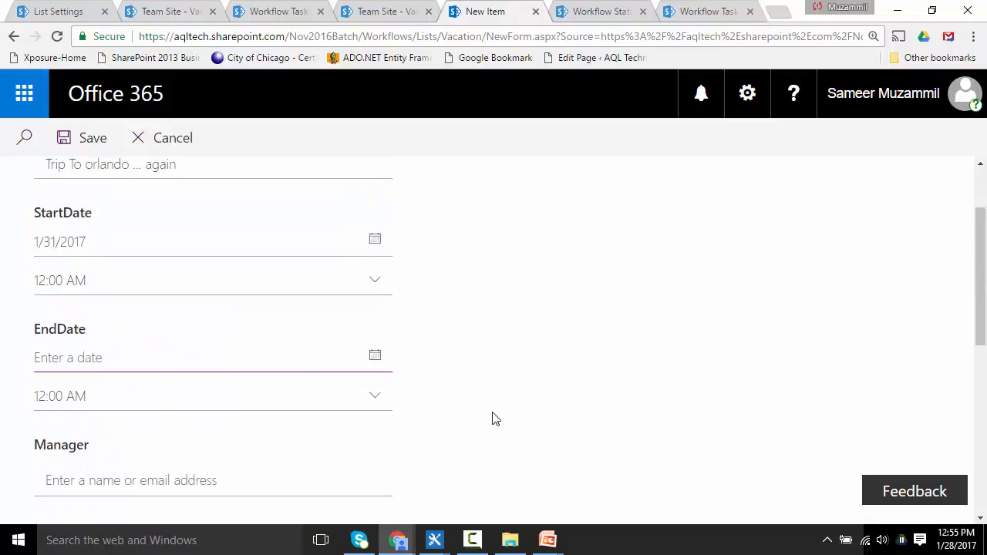
click(375, 356)
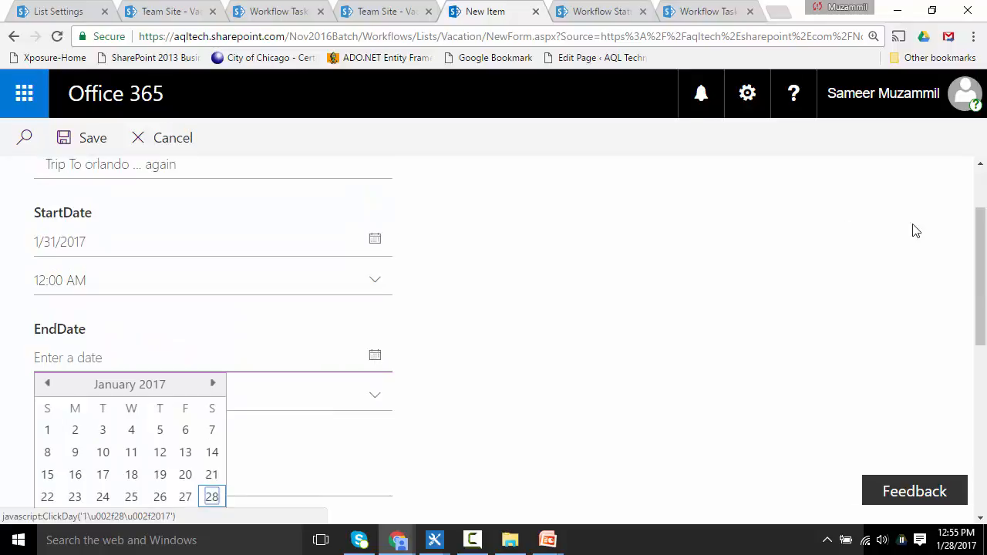
drag(982, 277, 982, 322)
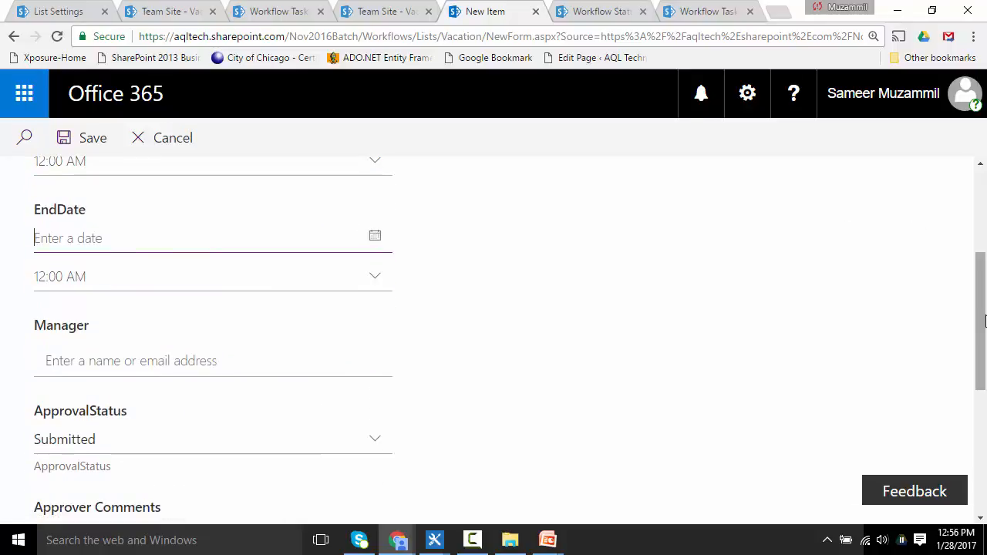
click(378, 239)
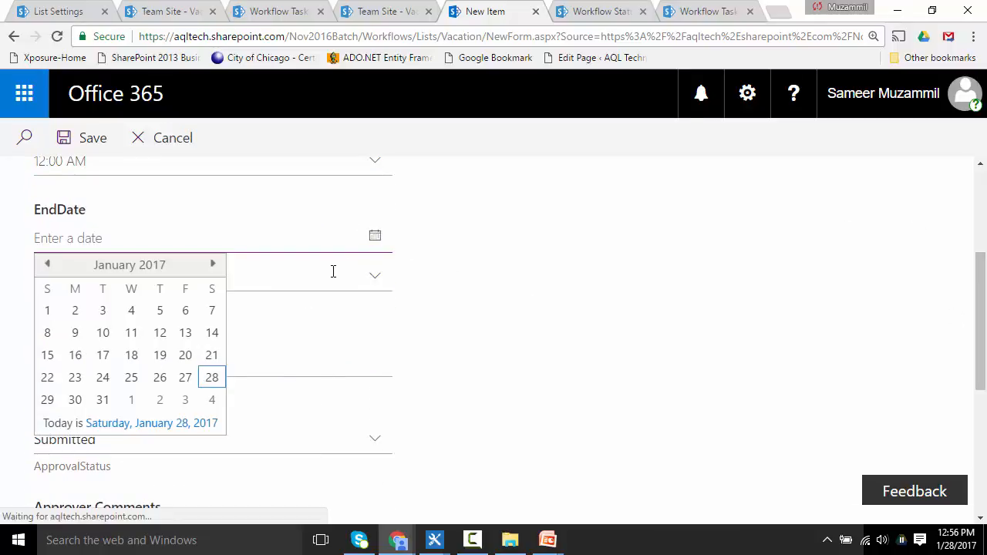
click(186, 400)
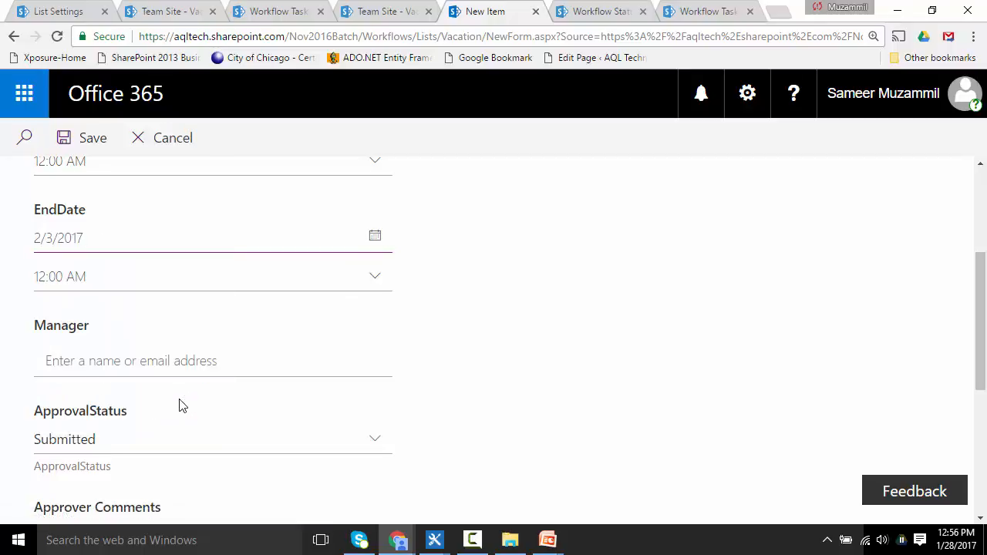
Step: Select the manager user in the Manager field and save the new vacation item
click(164, 361)
text(aq)
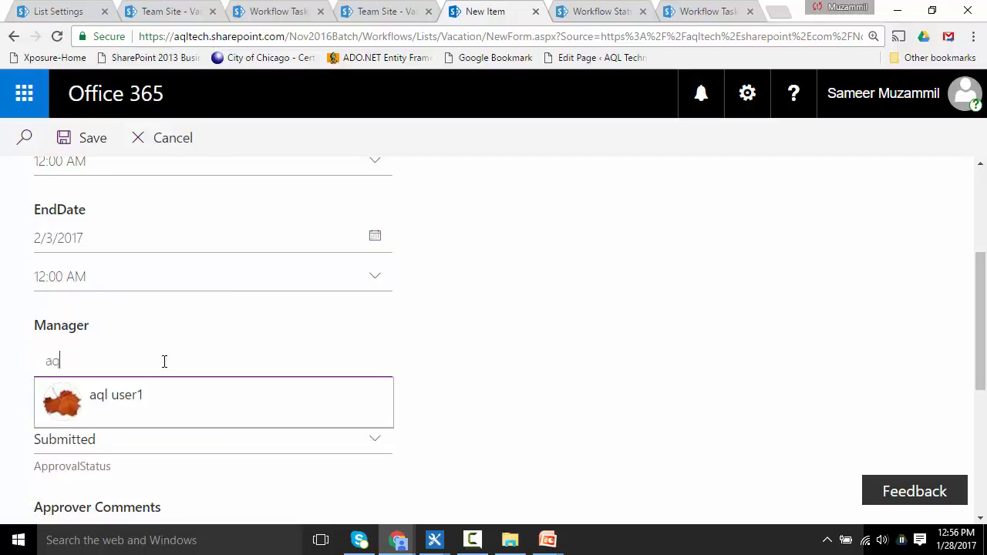
text(l)
click(110, 398)
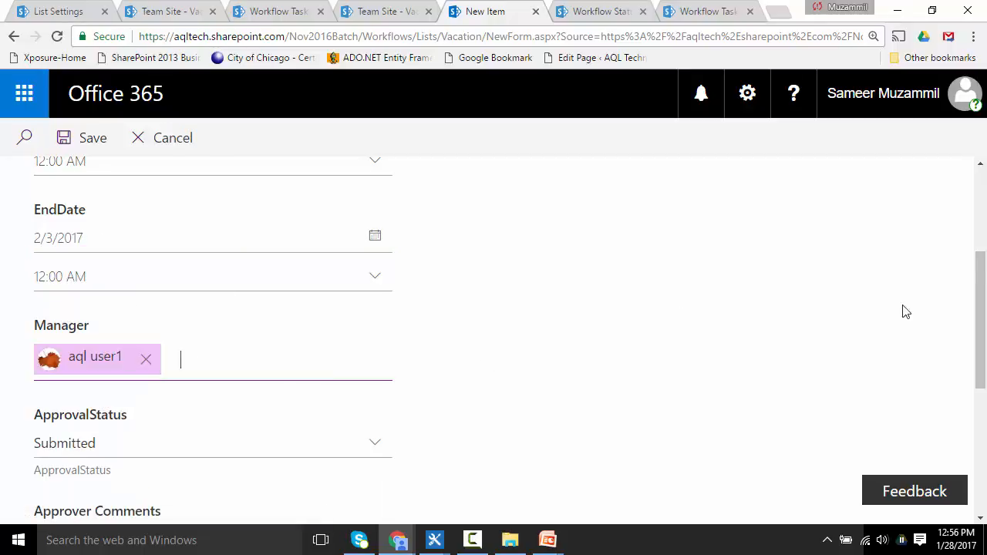
drag(983, 327, 986, 472)
click(76, 452)
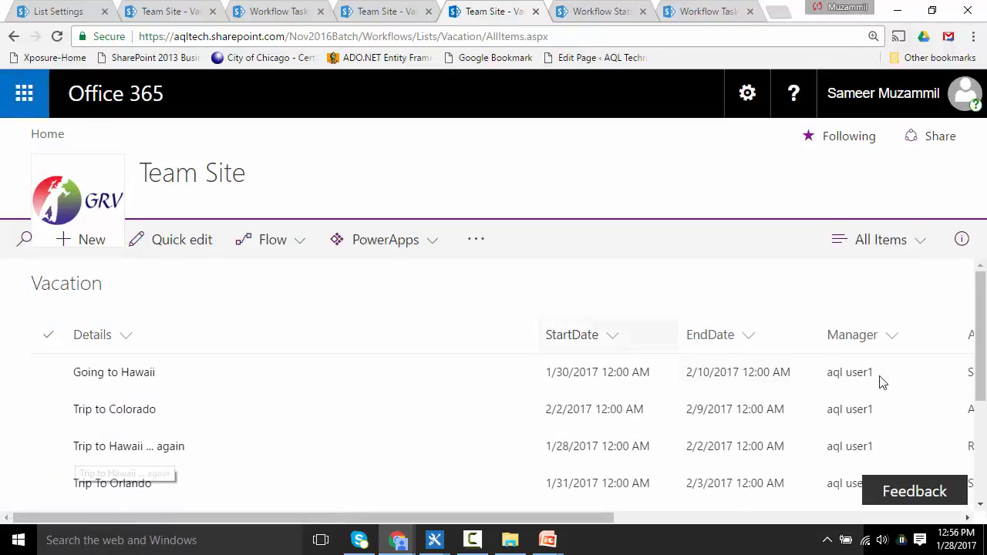
Step: Select the new Trip To orlando item and inspect its status columns in the list
drag(981, 353, 979, 462)
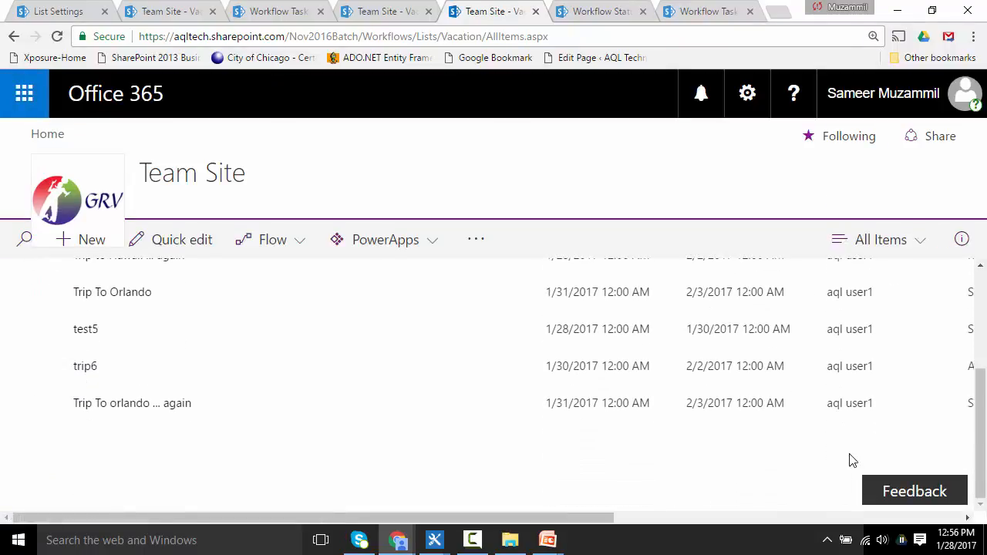
click(47, 403)
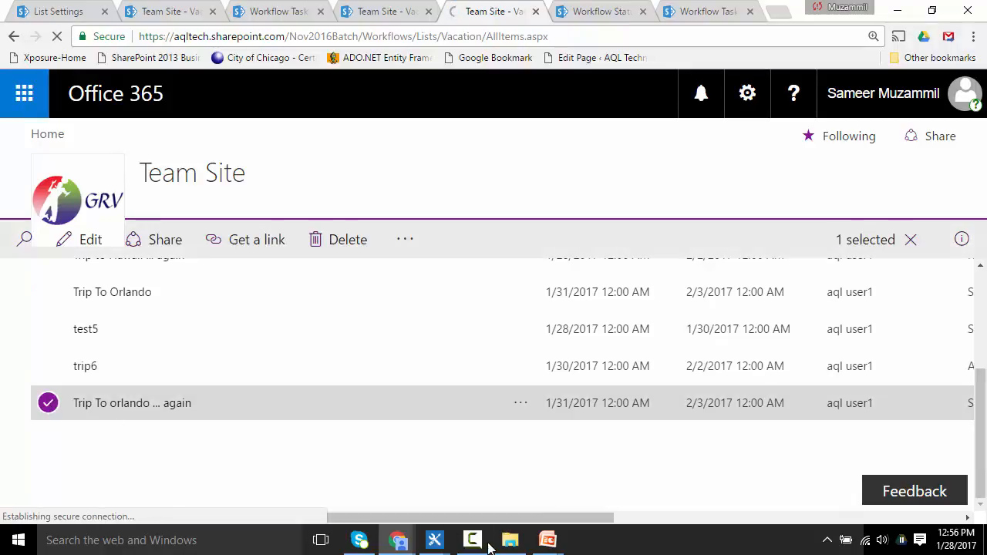
drag(584, 518, 825, 513)
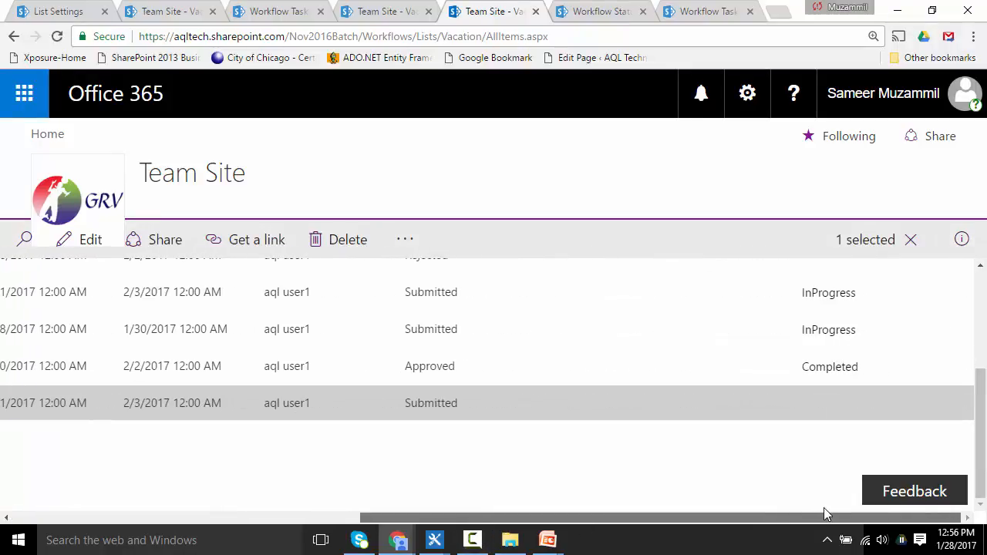
Step: Refresh the Vacation list and scroll across to check the new item's workflow status column
key(F5)
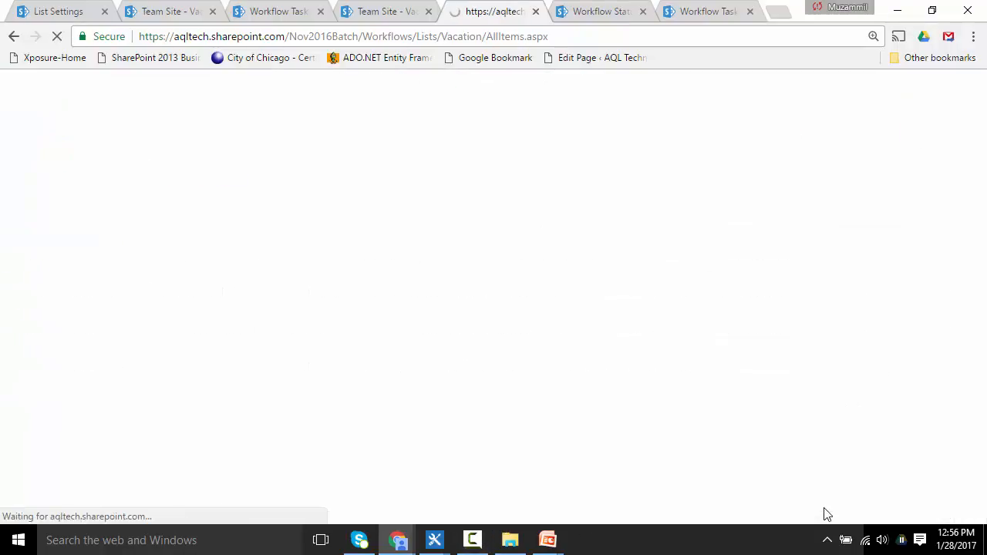
drag(980, 352, 983, 478)
drag(298, 519, 648, 519)
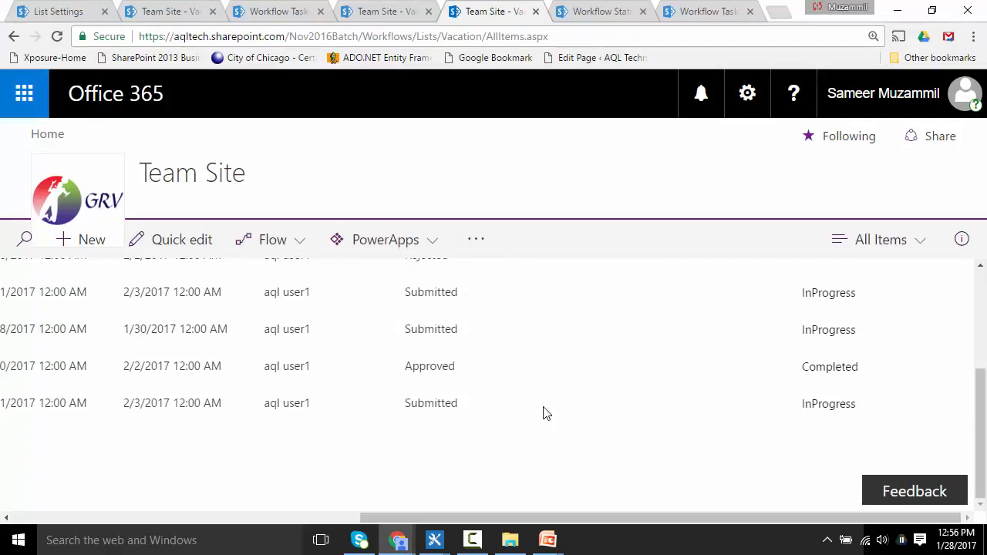
Step: Open the Workflow Tasks list and open the task for Trip To orlando ... again
click(270, 12)
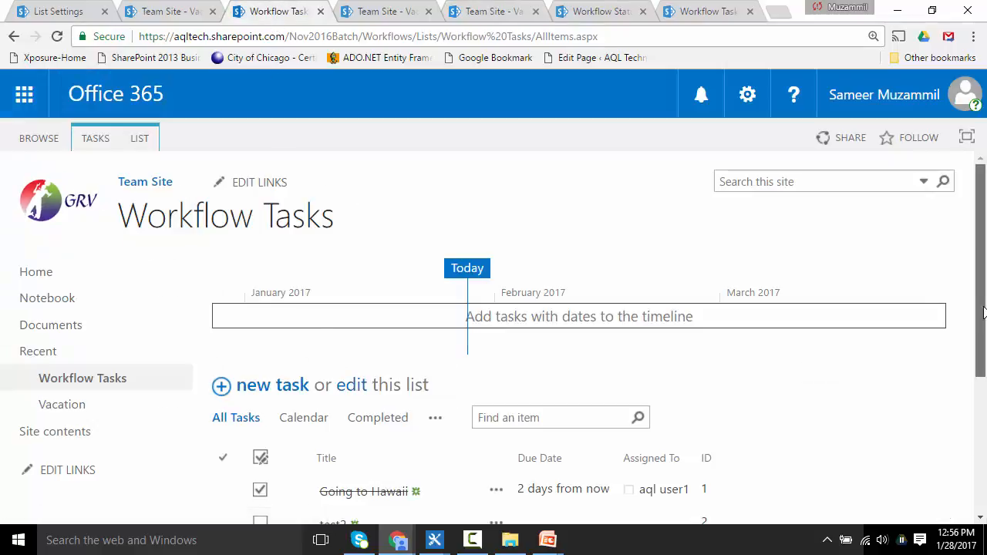
scroll(984, 365, down, 1)
drag(984, 366, 984, 384)
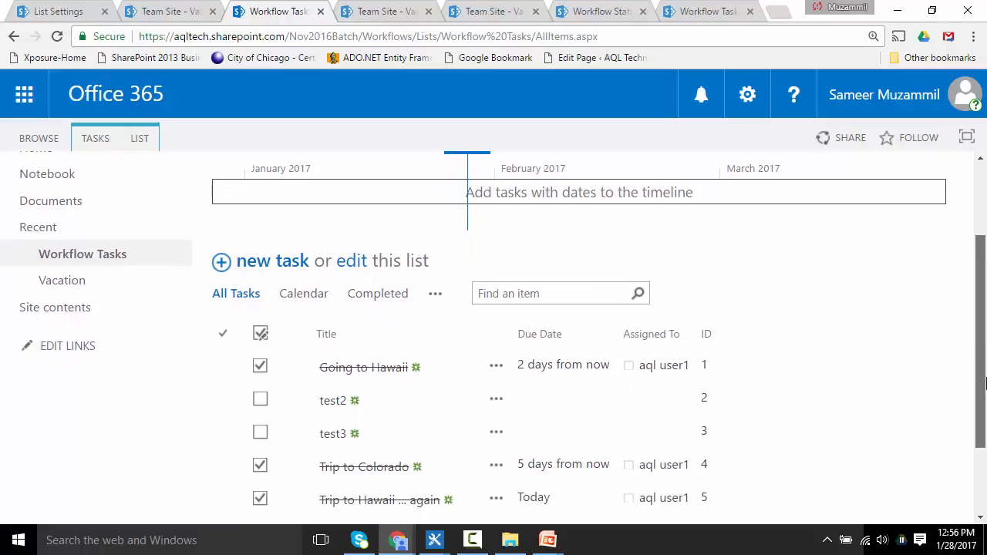
click(97, 257)
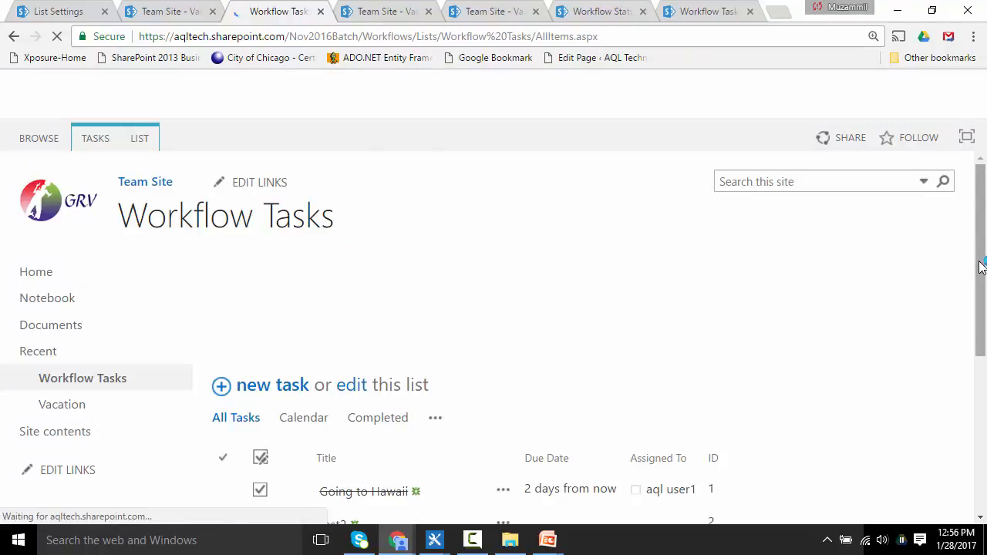
drag(980, 276, 979, 434)
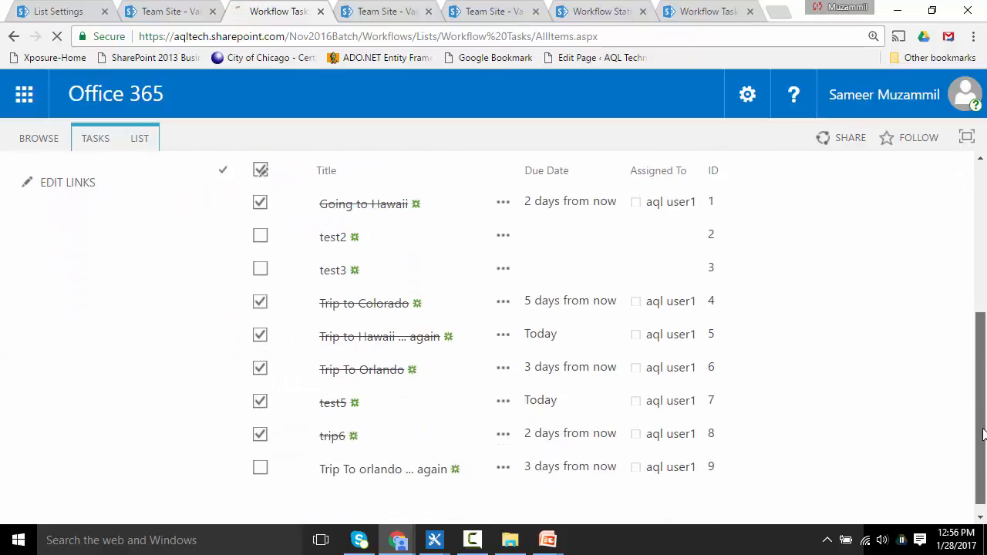
click(354, 456)
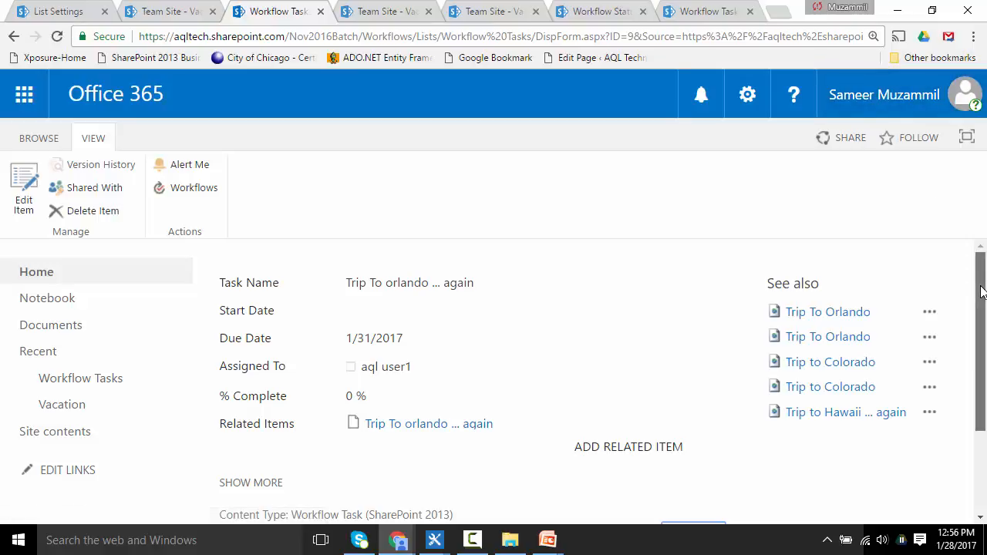
Step: Edit the task and enter the Description 'yu deserver lot more! have fun!'
drag(981, 299, 984, 415)
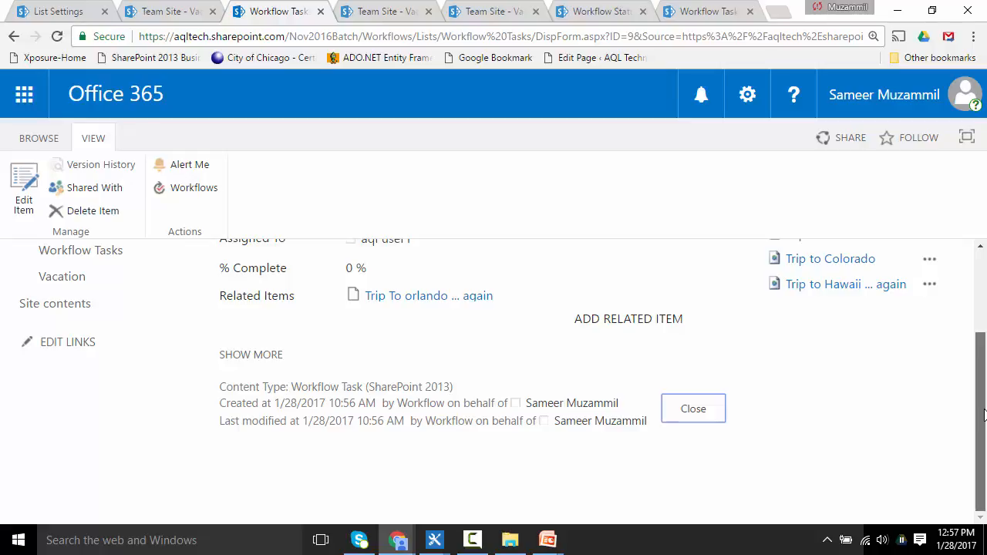
click(23, 189)
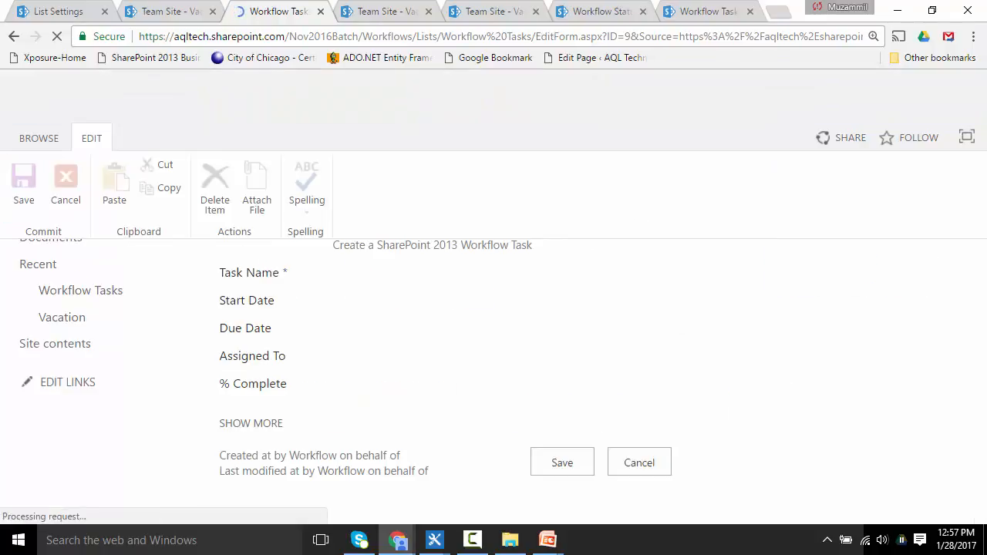
drag(983, 271, 983, 349)
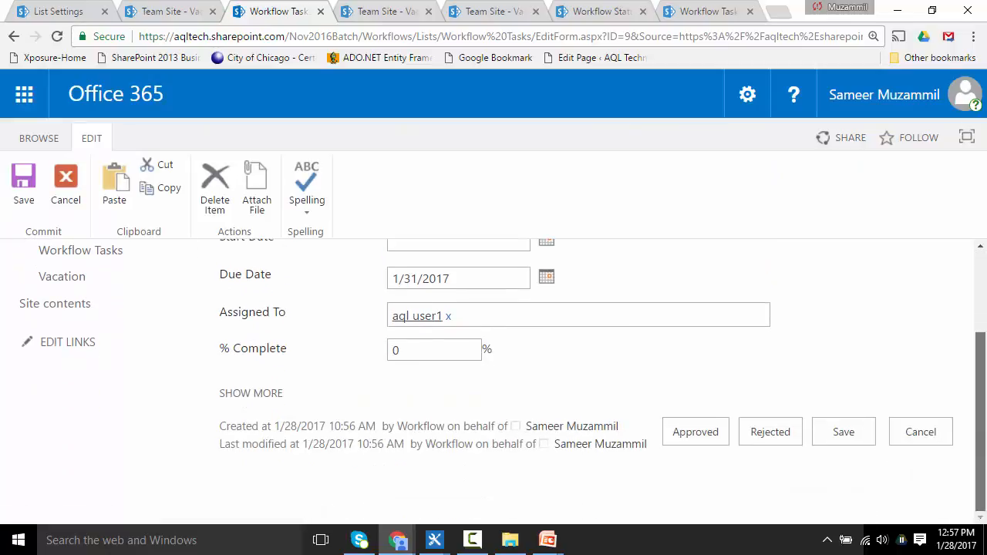
scroll(984, 362, up, 1)
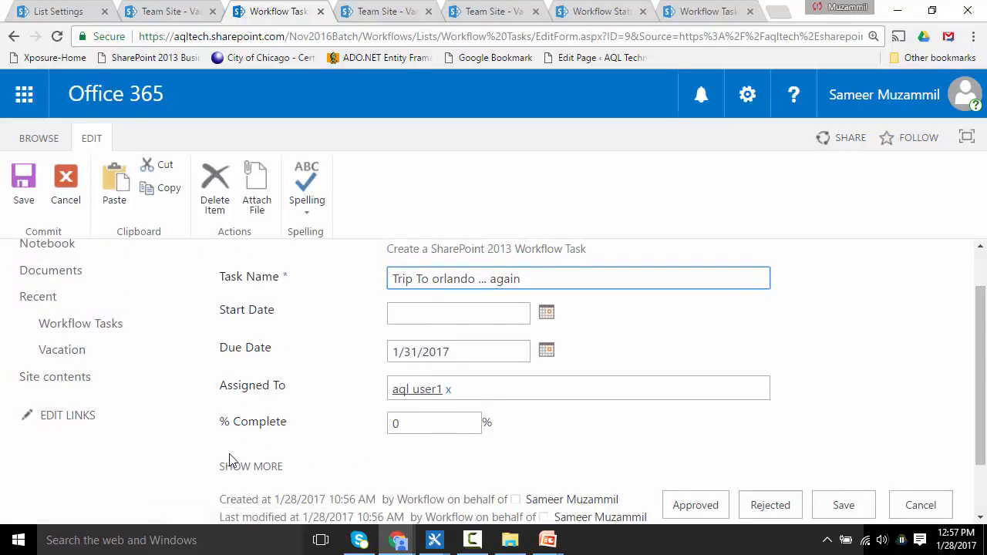
click(232, 469)
click(405, 465)
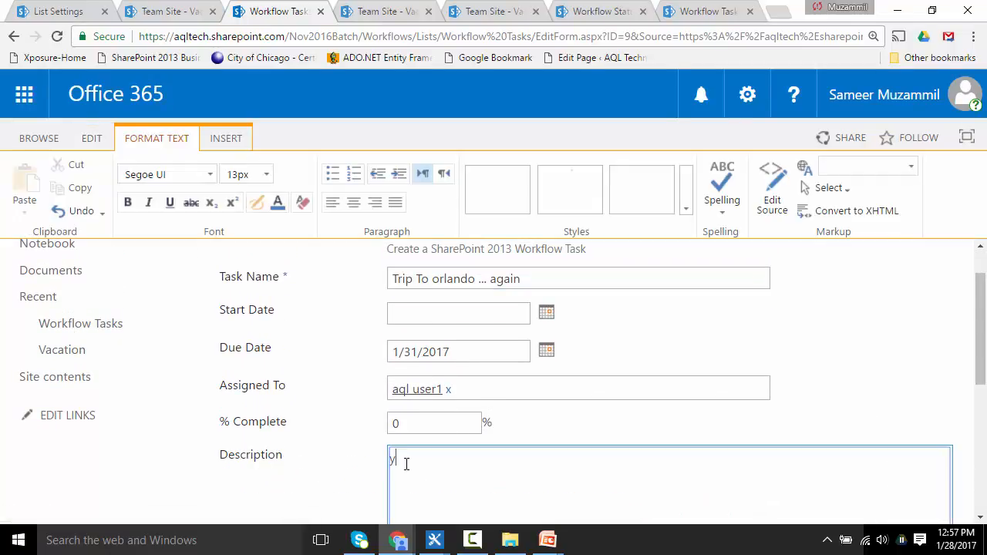
text(yu deserver)
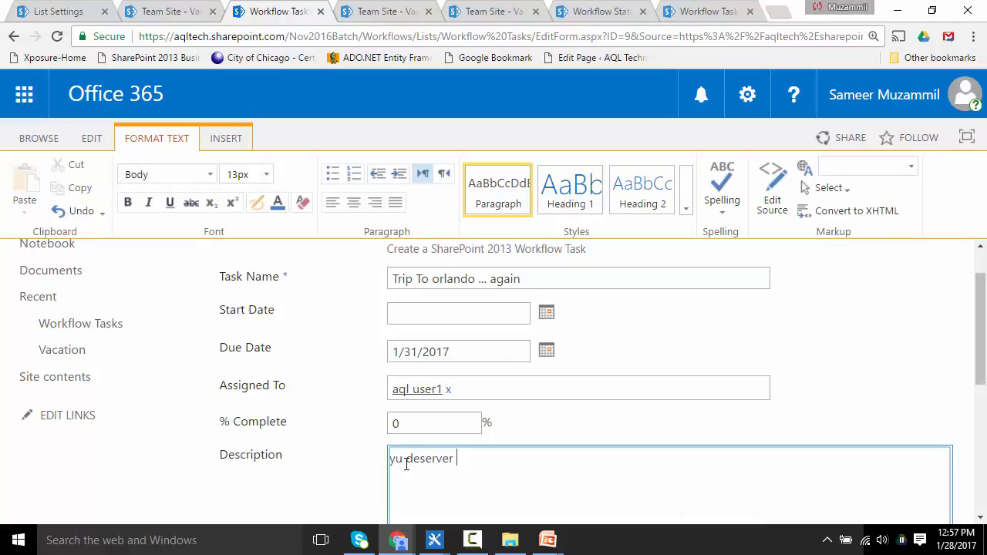
text( lot more!)
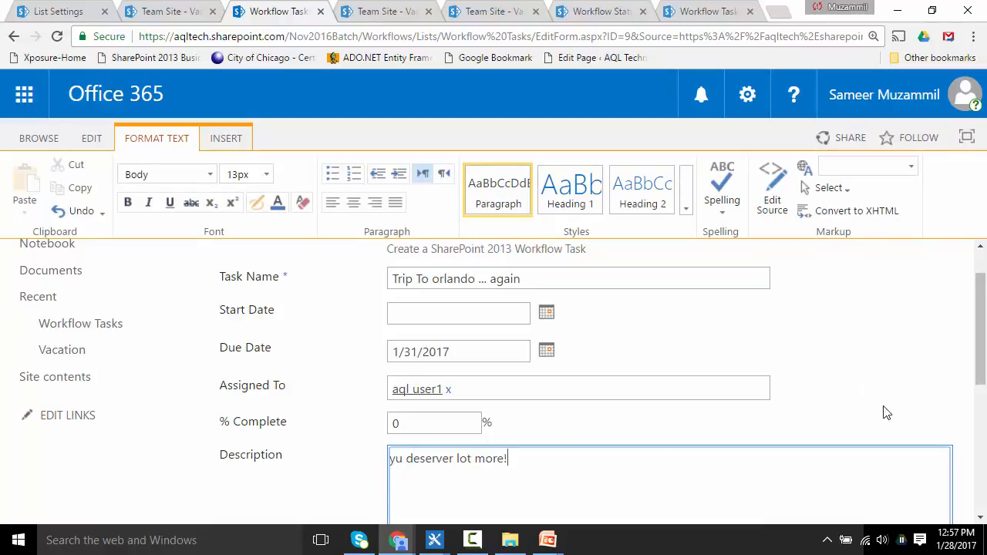
Step: Approve the edited workflow task
drag(983, 399, 982, 432)
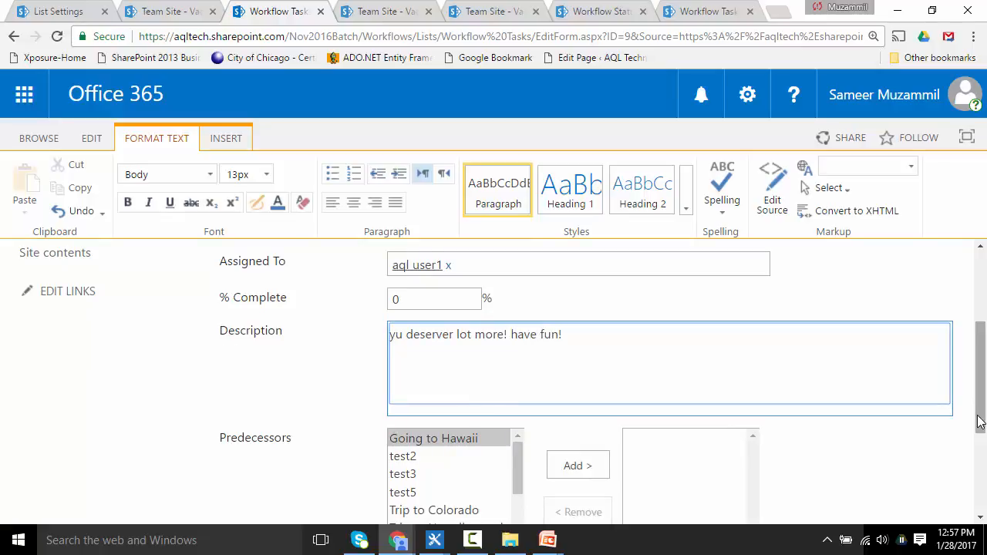
scroll(979, 422, down, 5)
click(684, 442)
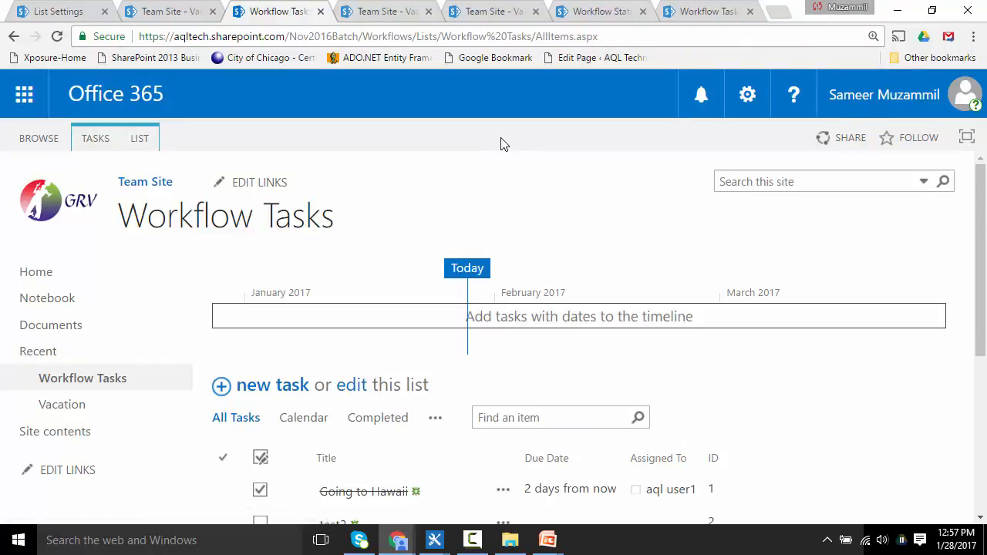
Step: Refresh the Vacation list and select the Trip To orlando ... again item to review its columns
click(386, 13)
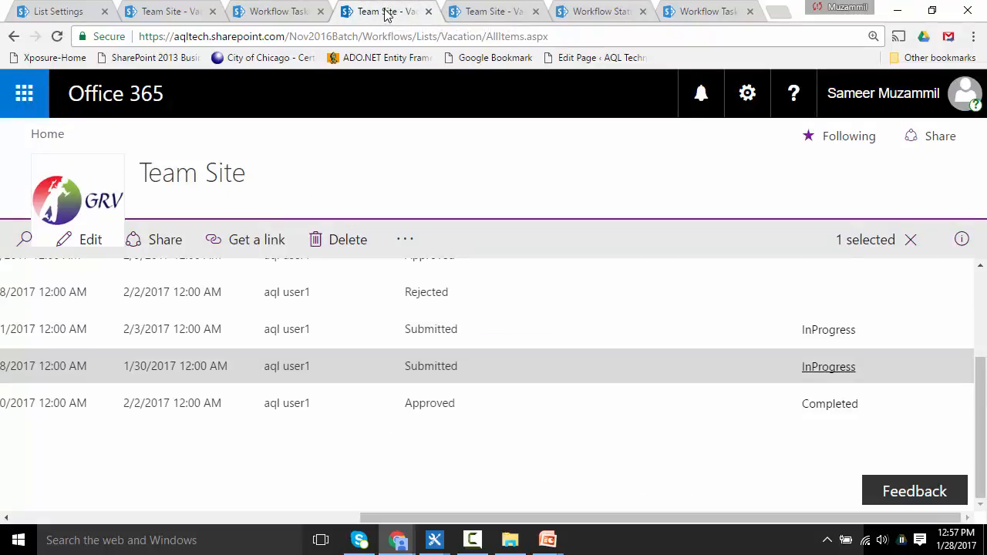
key(F5)
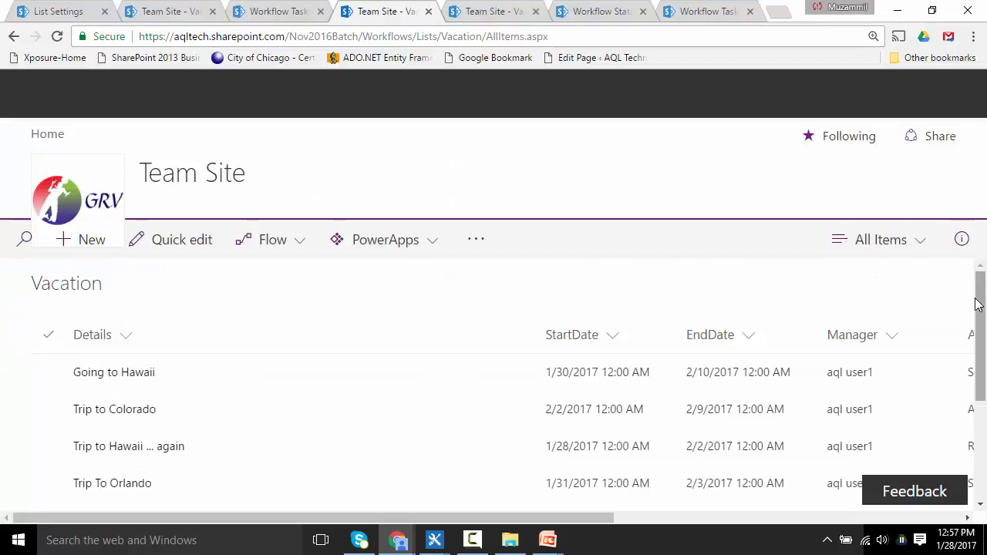
key(F5)
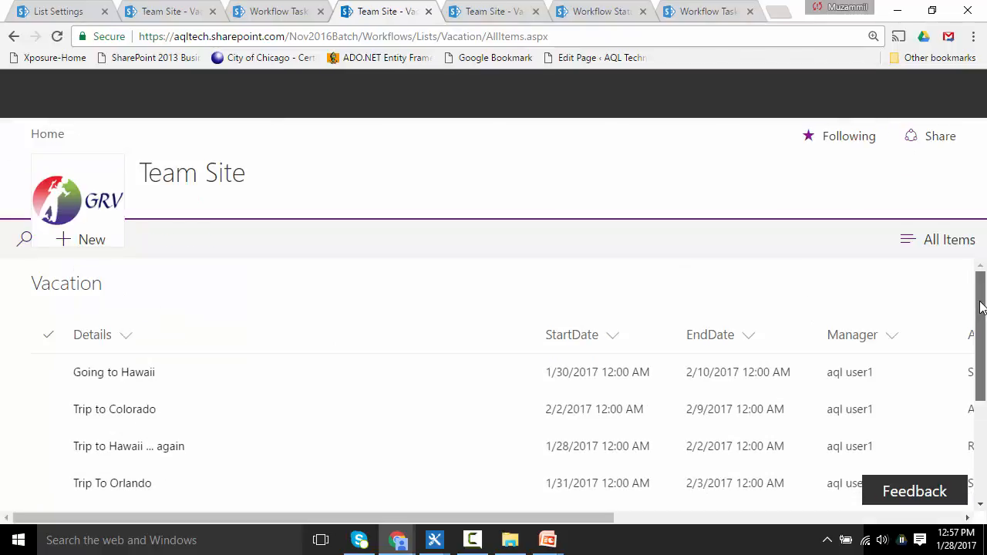
drag(981, 308, 984, 420)
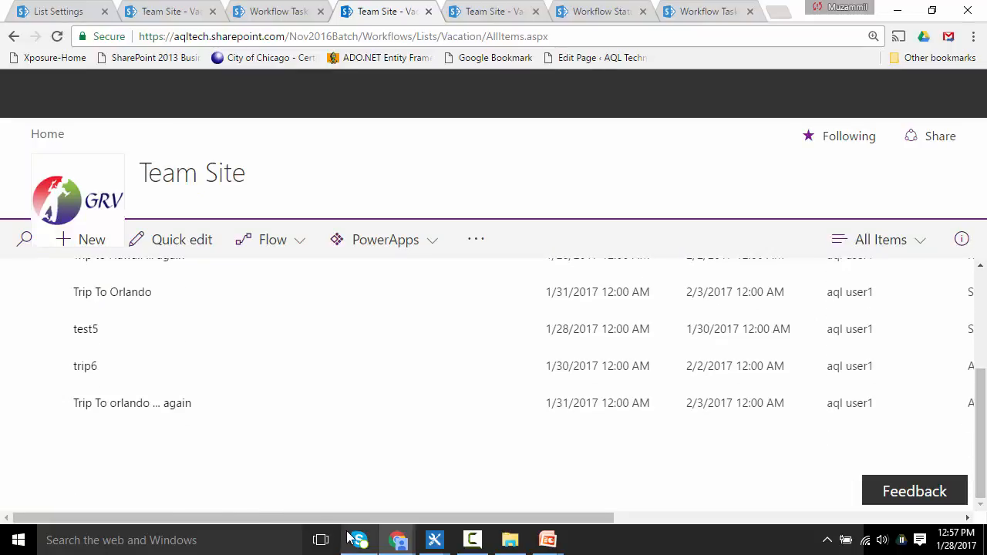
click(48, 403)
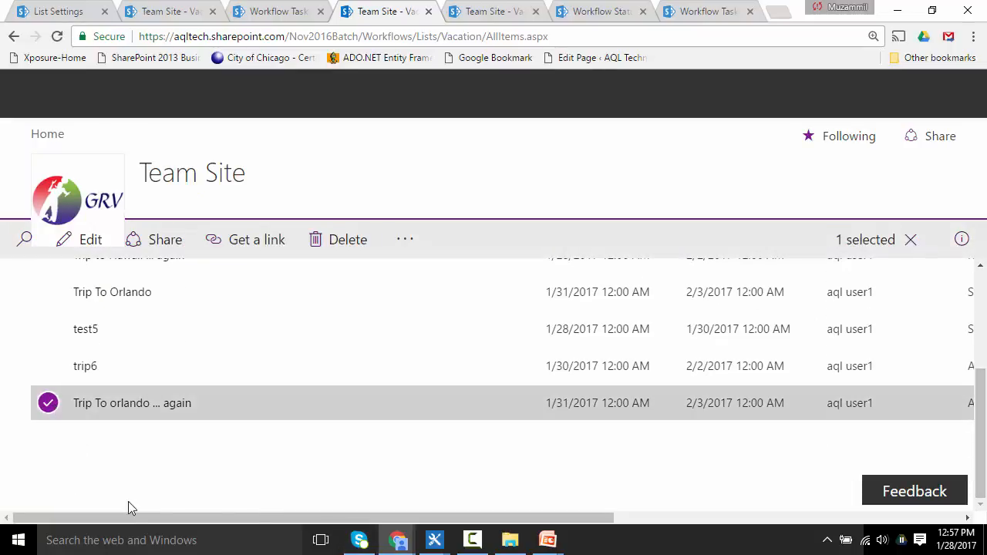
drag(130, 521, 369, 522)
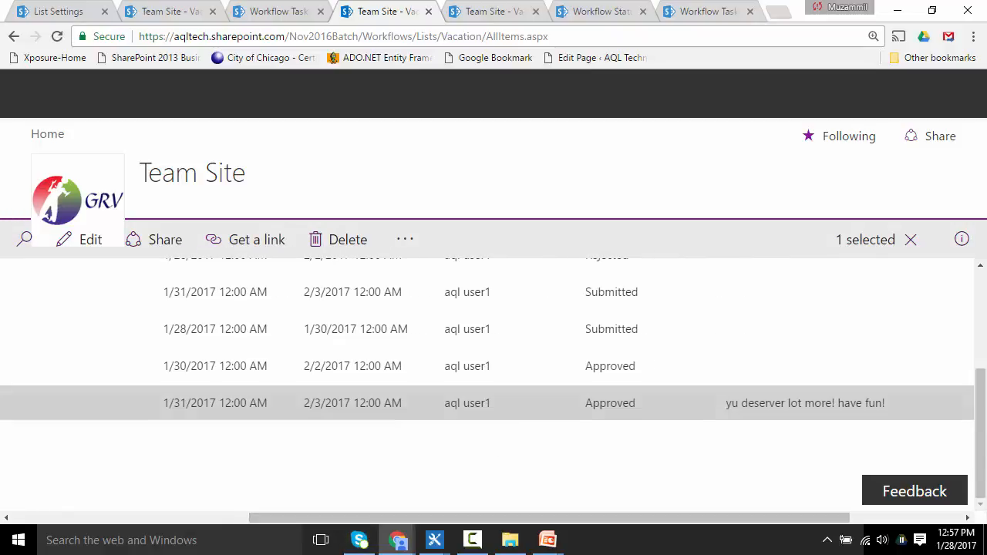
Step: Open the Trip To orlando ... again item to check its ApprovalStatus and Approver Comments
drag(985, 434, 984, 333)
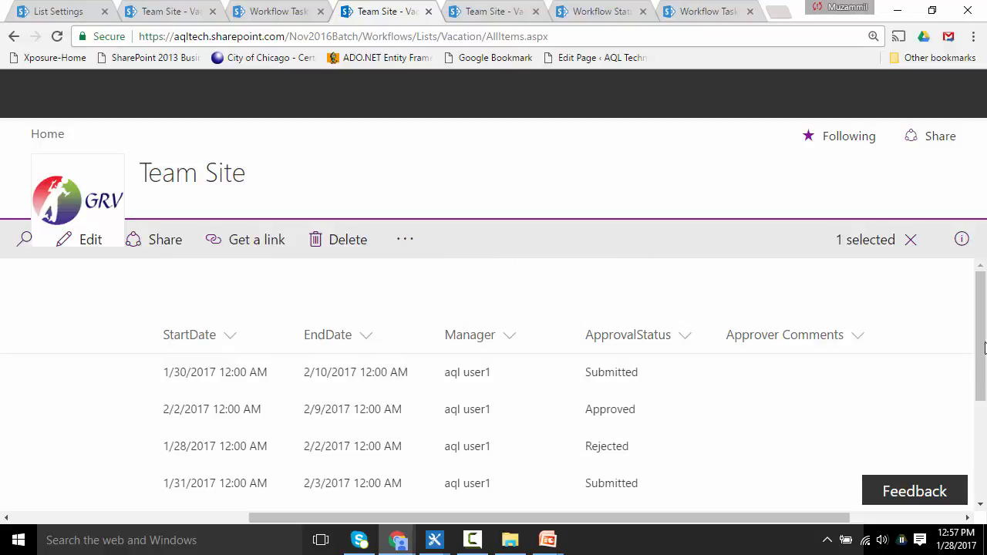
drag(982, 359, 985, 472)
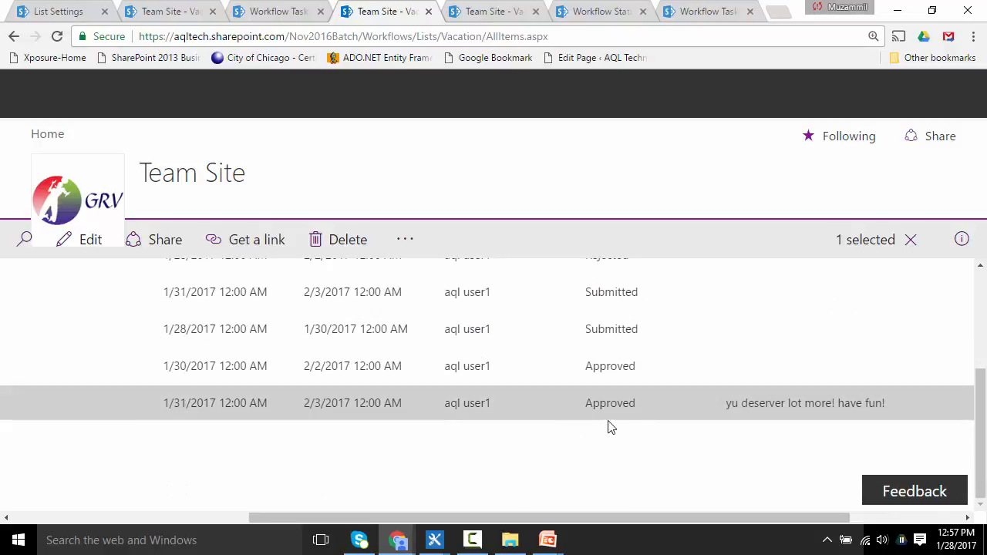
click(765, 408)
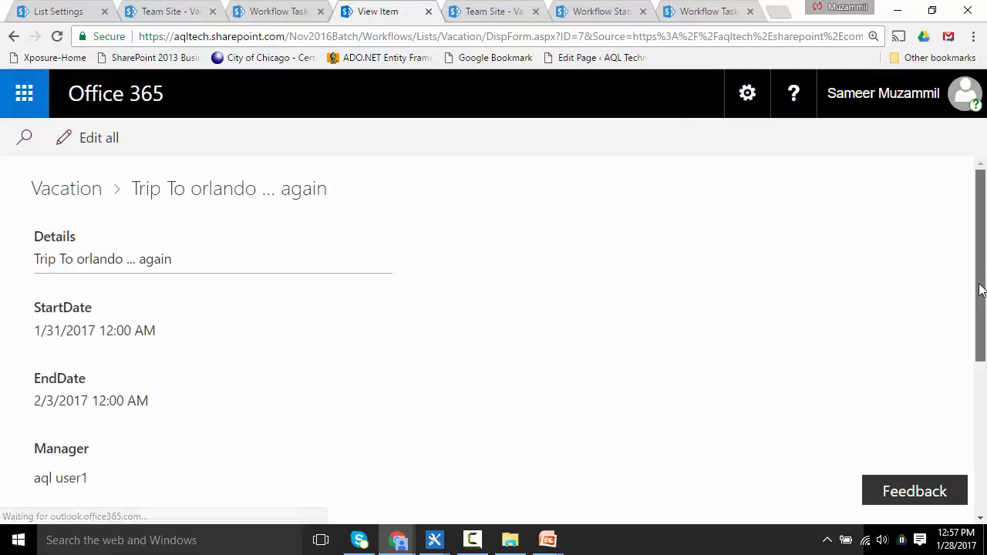
drag(981, 286, 985, 395)
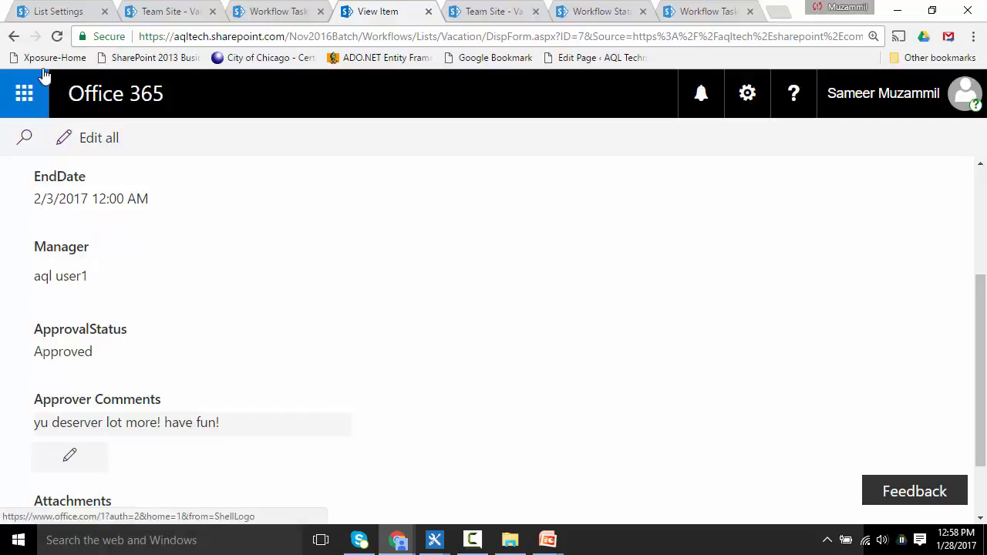
Step: Go back to the Vacation list and switch to SharePoint Designer with the VacationApproval workflow
click(14, 36)
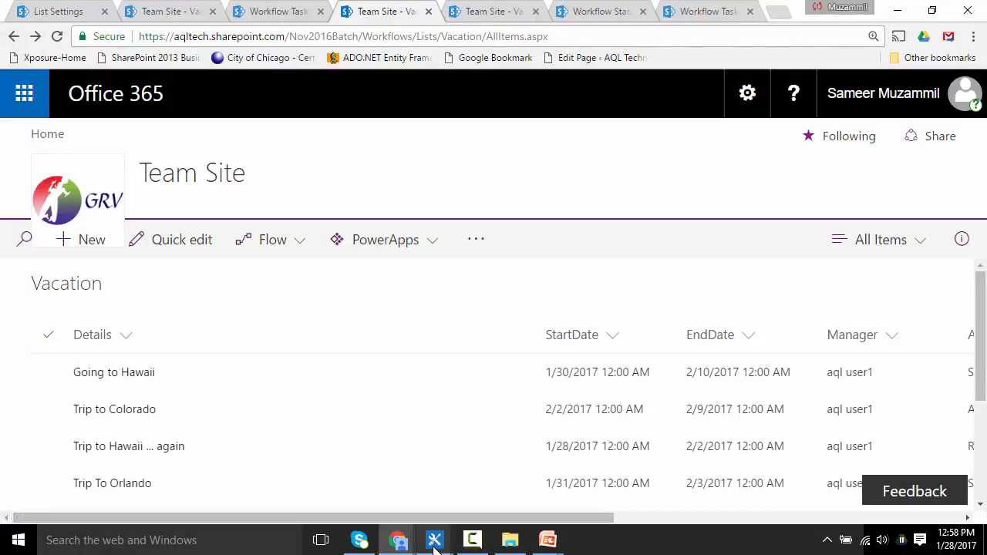
mouse_move(434, 544)
click(502, 462)
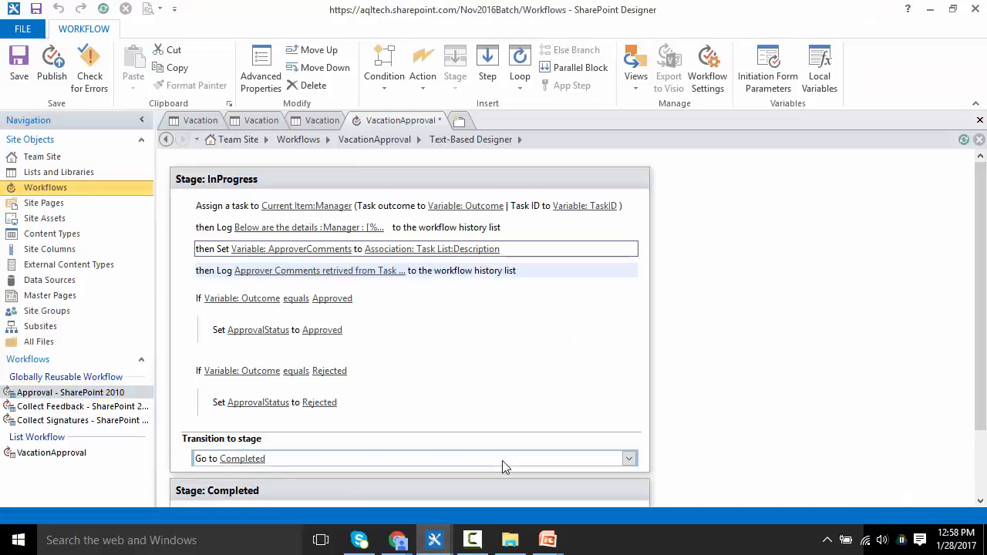